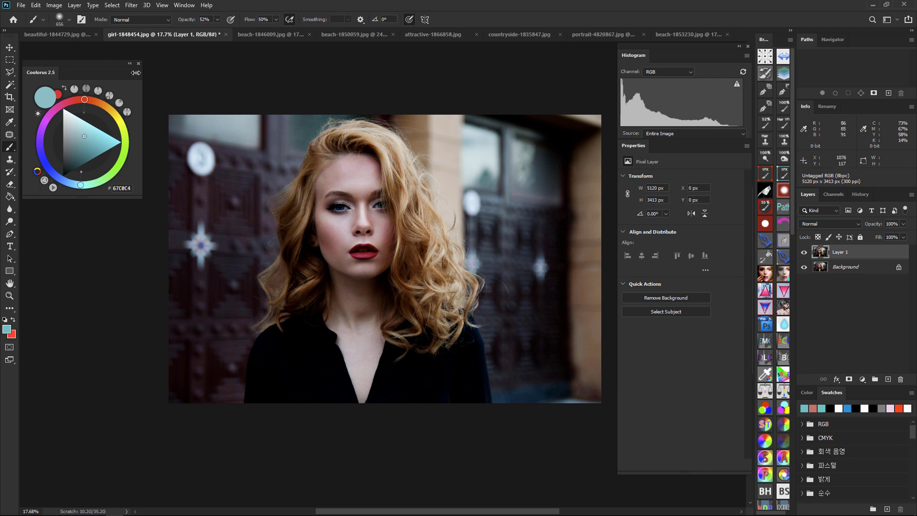
{"action": "left_click", "coordinate": [54, 4]}
{"action": "mouse_move", "coordinate": [115, 34]}
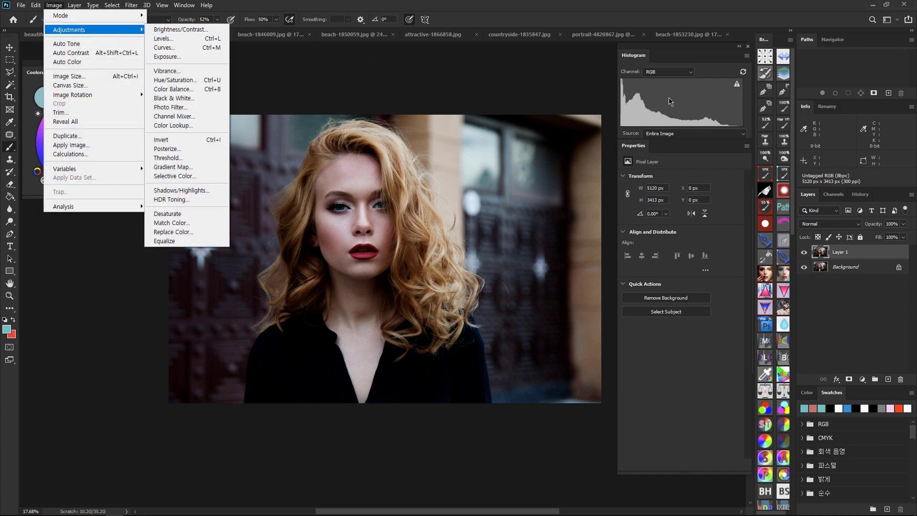
{"action": "left_click", "coordinate": [664, 109]}
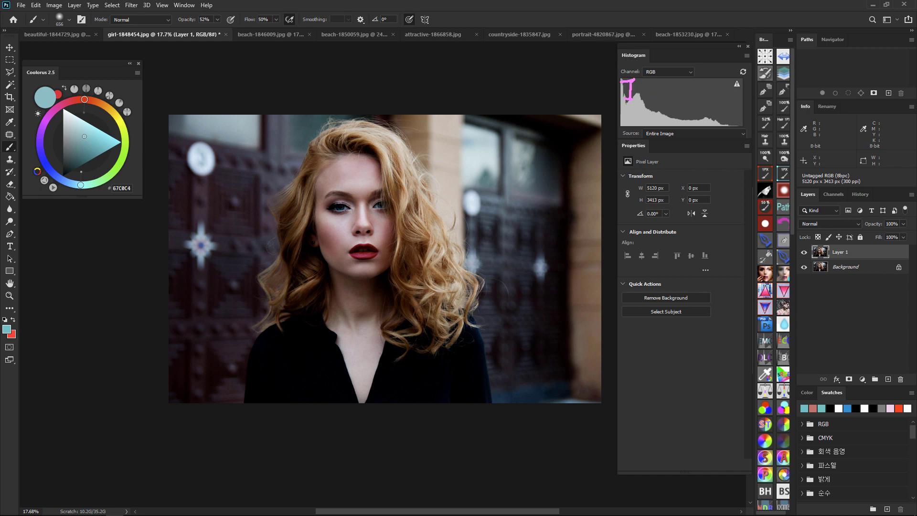
{"action": "left_click_drag", "start_coordinate": [722, 128], "coordinate": [739, 128]}
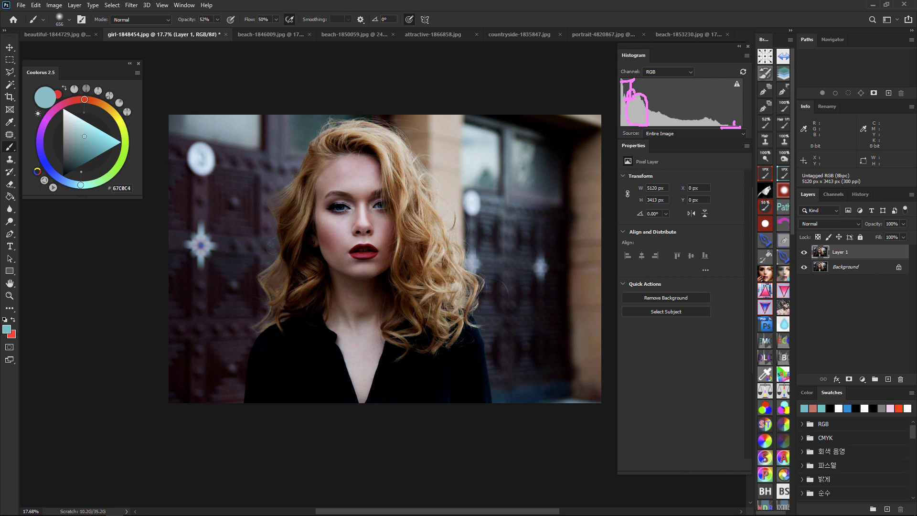
{"action": "left_click_drag", "start_coordinate": [735, 121], "coordinate": [729, 124]}
{"action": "mouse_move", "coordinate": [679, 99]}
{"action": "left_mouse_down"}
{"action": "mouse_move", "coordinate": [749, 99]}
{"action": "mouse_move", "coordinate": [661, 114]}
{"action": "mouse_move", "coordinate": [687, 114]}
{"action": "mouse_move", "coordinate": [697, 101]}
{"action": "mouse_move", "coordinate": [741, 120]}
{"action": "left_mouse_up"}
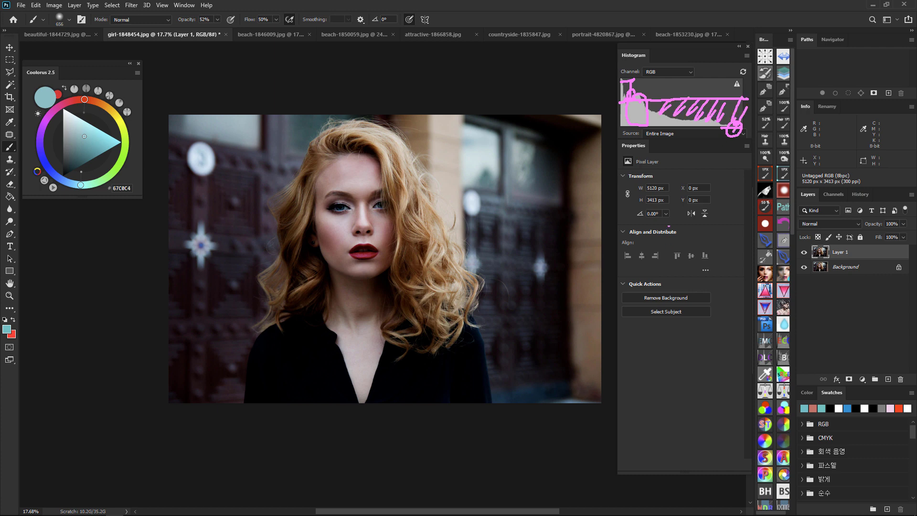
{"action": "mouse_move", "coordinate": [636, 149]}
{"action": "left_mouse_down"}
{"action": "mouse_move", "coordinate": [657, 177]}
{"action": "mouse_move", "coordinate": [688, 147]}
{"action": "mouse_move", "coordinate": [686, 176]}
{"action": "mouse_move", "coordinate": [714, 192]}
{"action": "left_mouse_up"}
{"action": "left_click_drag", "start_coordinate": [652, 135], "coordinate": [701, 196]}
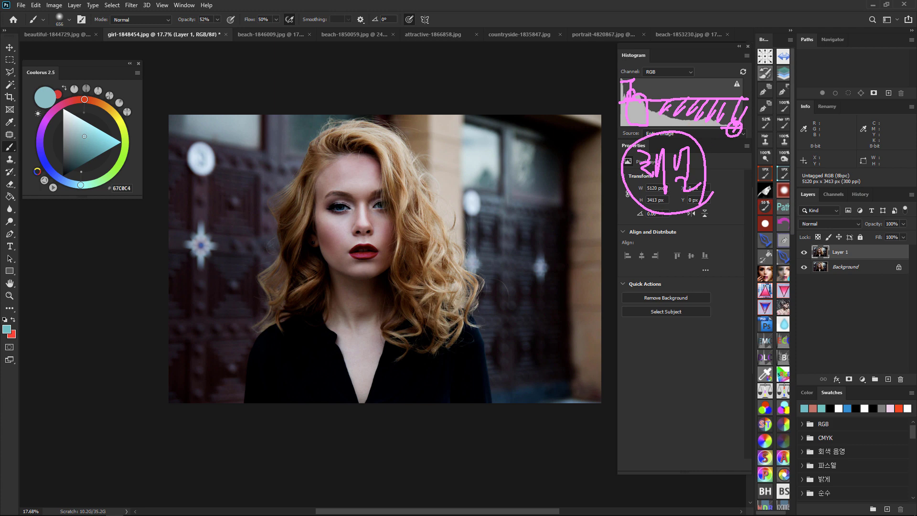
{"action": "mouse_move", "coordinate": [669, 114]}
{"action": "left_mouse_down"}
{"action": "mouse_move", "coordinate": [684, 100]}
{"action": "mouse_move", "coordinate": [700, 112]}
{"action": "mouse_move", "coordinate": [711, 99]}
{"action": "mouse_move", "coordinate": [732, 117]}
{"action": "left_mouse_up"}
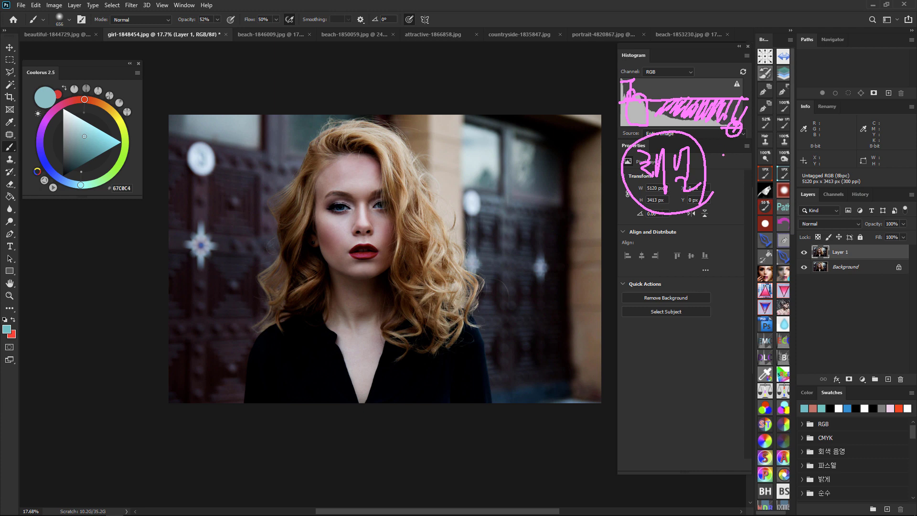
{"action": "mouse_move", "coordinate": [729, 153]}
{"action": "left_mouse_down"}
{"action": "mouse_move", "coordinate": [734, 181]}
{"action": "mouse_move", "coordinate": [749, 173]}
{"action": "mouse_move", "coordinate": [759, 187]}
{"action": "mouse_move", "coordinate": [746, 141]}
{"action": "left_mouse_up"}
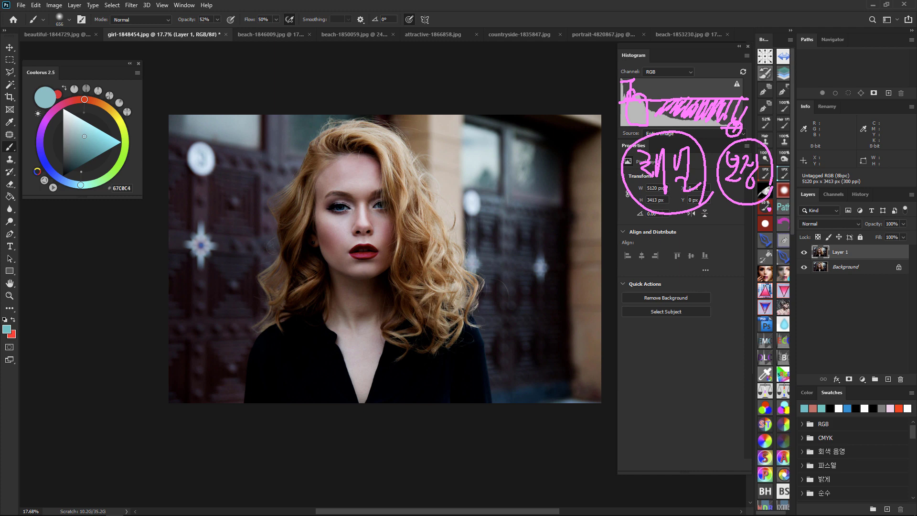
{"action": "key", "text": "Escape"}
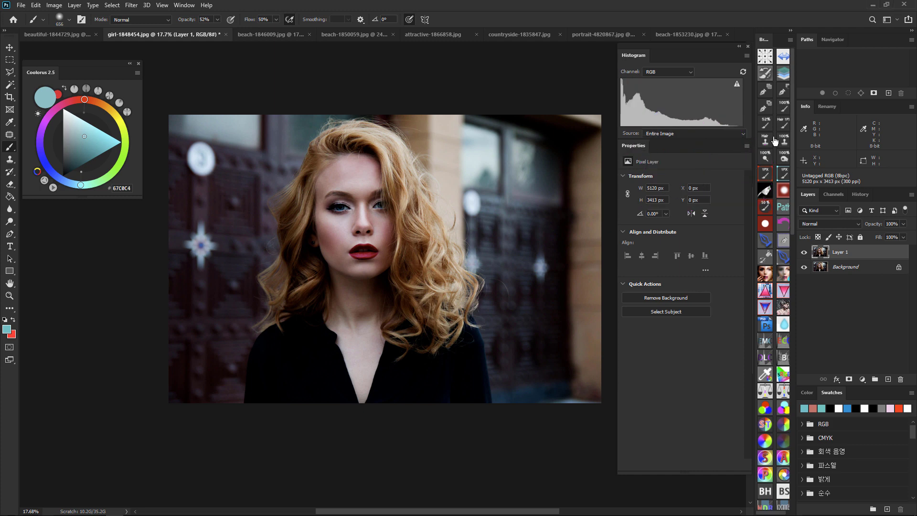
Step: Isolate the Red channel and inspect the midtone-to-highlight range of its histogram
{"action": "left_click", "coordinate": [834, 195]}
{"action": "left_click", "coordinate": [830, 234]}
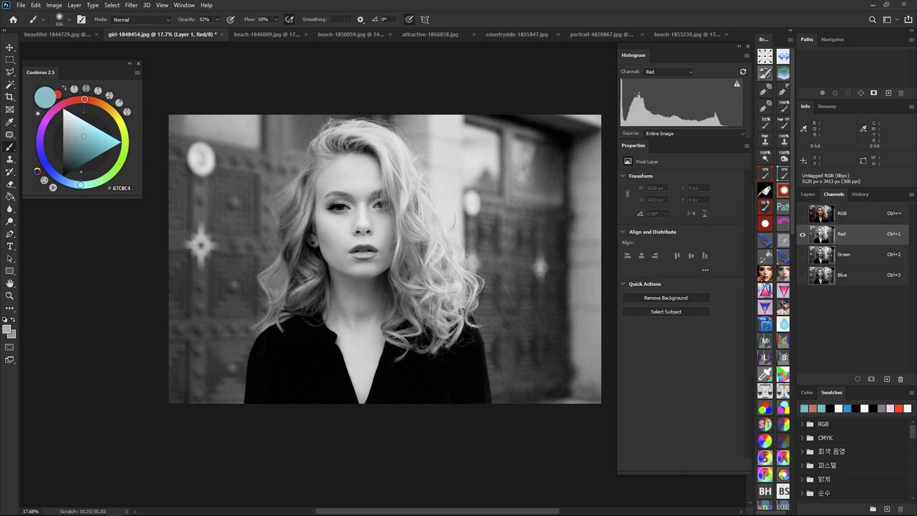
{"action": "left_click_drag", "start_coordinate": [690, 119], "coordinate": [740, 118]}
{"action": "left_click", "coordinate": [645, 99]}
{"action": "left_click_drag", "start_coordinate": [641, 104], "coordinate": [763, 108]}
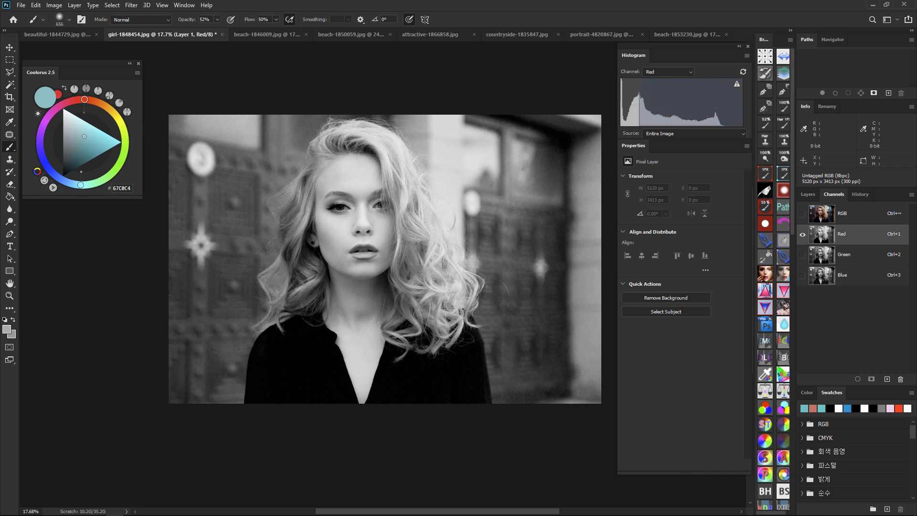
{"action": "left_click", "coordinate": [743, 118]}
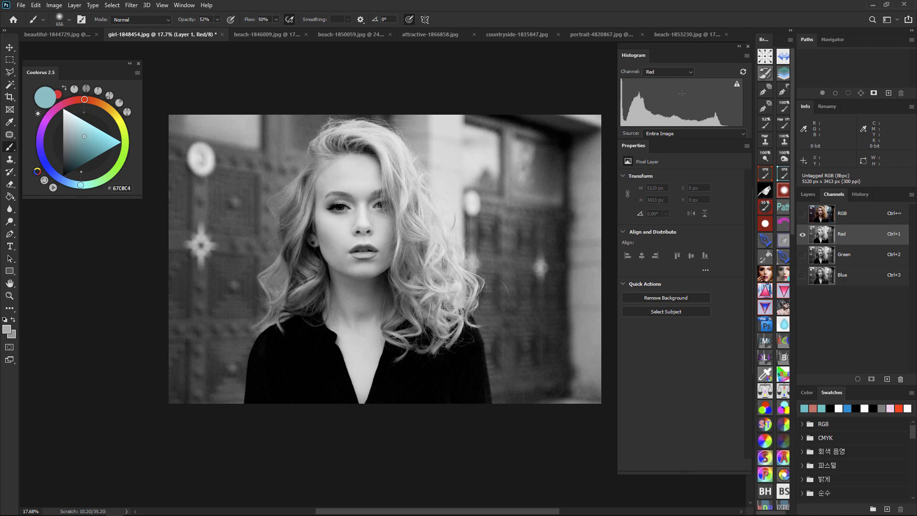
{"action": "left_click_drag", "start_coordinate": [634, 105], "coordinate": [737, 103]}
{"action": "left_click_drag", "start_coordinate": [683, 73], "coordinate": [682, 165]}
{"action": "mouse_move", "coordinate": [684, 117]}
{"action": "left_mouse_down"}
{"action": "mouse_move", "coordinate": [739, 103]}
{"action": "mouse_move", "coordinate": [744, 127]}
{"action": "left_mouse_up"}
{"action": "left_click_drag", "start_coordinate": [673, 183], "coordinate": [456, 249]}
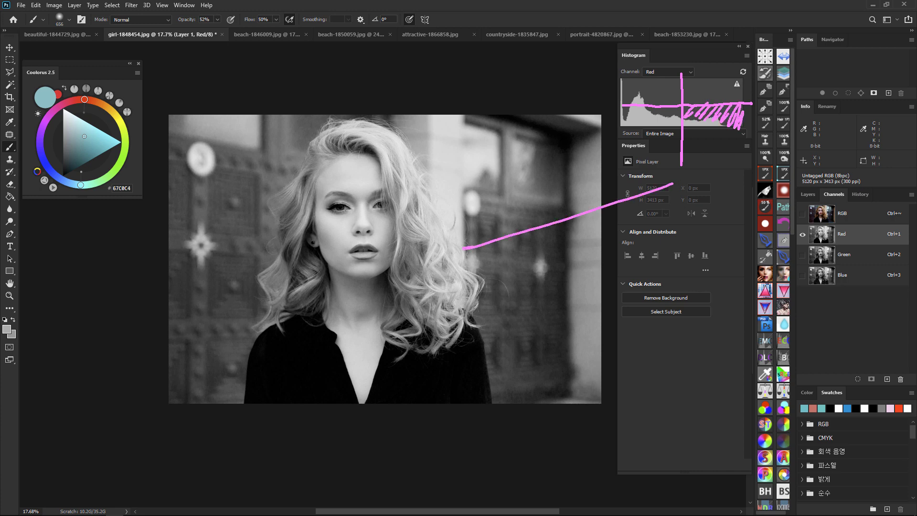
{"action": "left_click_drag", "start_coordinate": [627, 221], "coordinate": [455, 249]}
{"action": "mouse_move", "coordinate": [477, 221]}
{"action": "left_mouse_down"}
{"action": "mouse_move", "coordinate": [445, 251]}
{"action": "mouse_move", "coordinate": [501, 269]}
{"action": "left_mouse_up"}
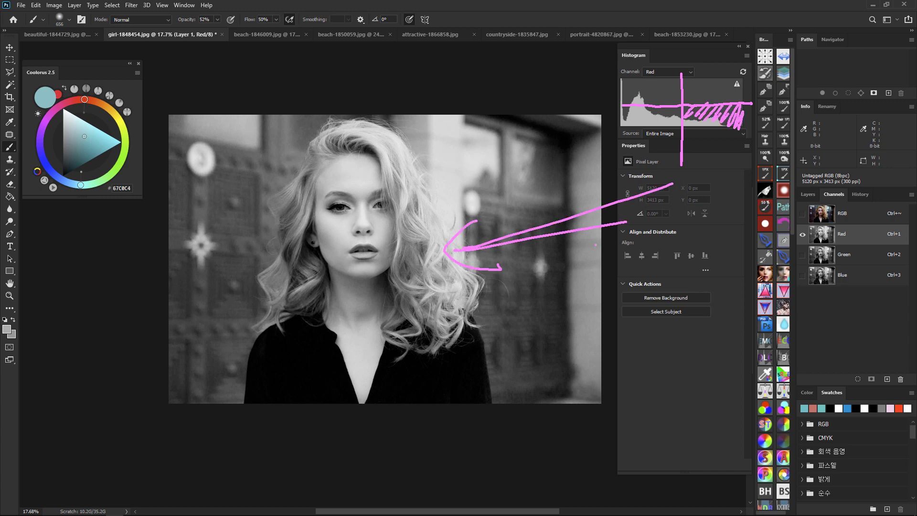
{"action": "mouse_move", "coordinate": [604, 238]}
{"action": "left_mouse_down"}
{"action": "mouse_move", "coordinate": [606, 280]}
{"action": "mouse_move", "coordinate": [592, 296]}
{"action": "mouse_move", "coordinate": [614, 305]}
{"action": "left_mouse_up"}
{"action": "left_click_drag", "start_coordinate": [613, 282], "coordinate": [625, 304]}
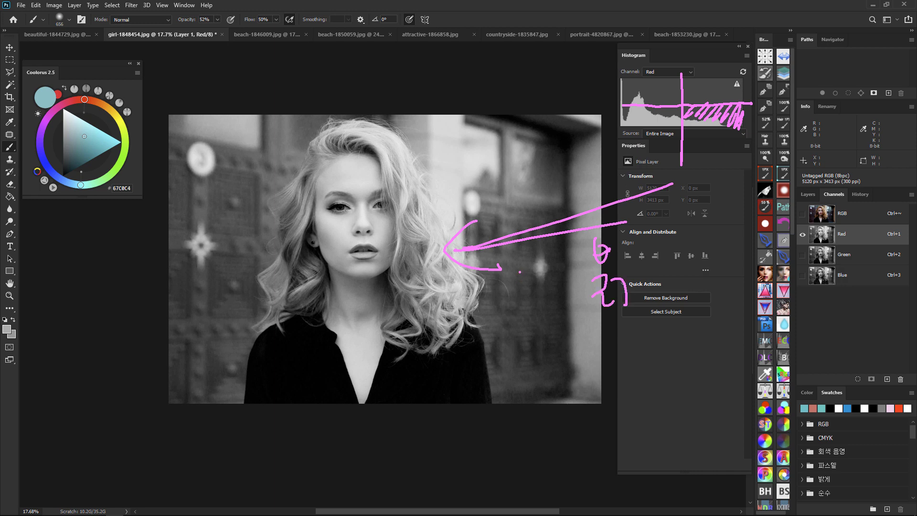
{"action": "left_click_drag", "start_coordinate": [524, 265], "coordinate": [542, 344]}
{"action": "mouse_move", "coordinate": [525, 267]}
{"action": "left_mouse_down"}
{"action": "mouse_move", "coordinate": [542, 344]}
{"action": "mouse_move", "coordinate": [579, 340]}
{"action": "left_mouse_up"}
{"action": "mouse_move", "coordinate": [691, 277]}
{"action": "left_mouse_down"}
{"action": "mouse_move", "coordinate": [691, 209]}
{"action": "mouse_move", "coordinate": [704, 274]}
{"action": "left_mouse_up"}
{"action": "mouse_move", "coordinate": [669, 220]}
{"action": "left_mouse_down"}
{"action": "mouse_move", "coordinate": [735, 231]}
{"action": "mouse_move", "coordinate": [744, 257]}
{"action": "left_mouse_up"}
{"action": "left_click", "coordinate": [738, 270]}
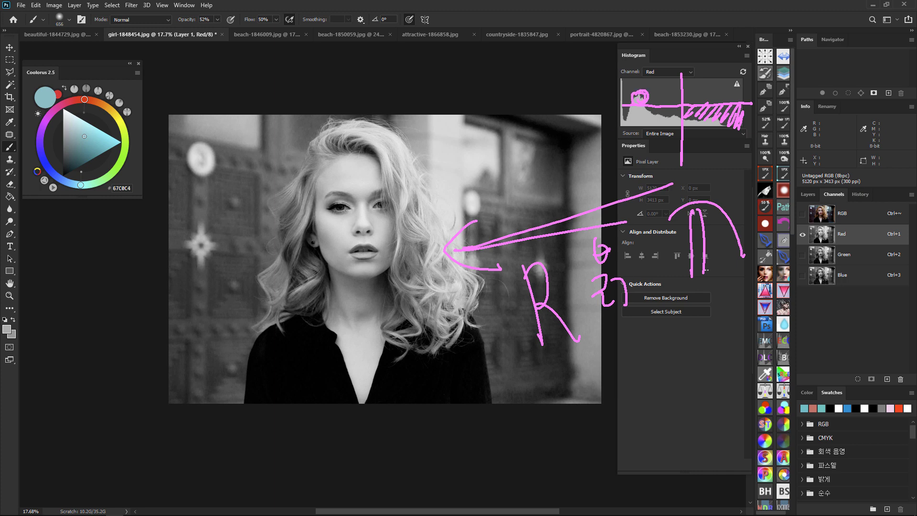
{"action": "mouse_move", "coordinate": [475, 339]}
{"action": "left_mouse_down"}
{"action": "mouse_move", "coordinate": [546, 345]}
{"action": "mouse_move", "coordinate": [478, 336]}
{"action": "left_mouse_up"}
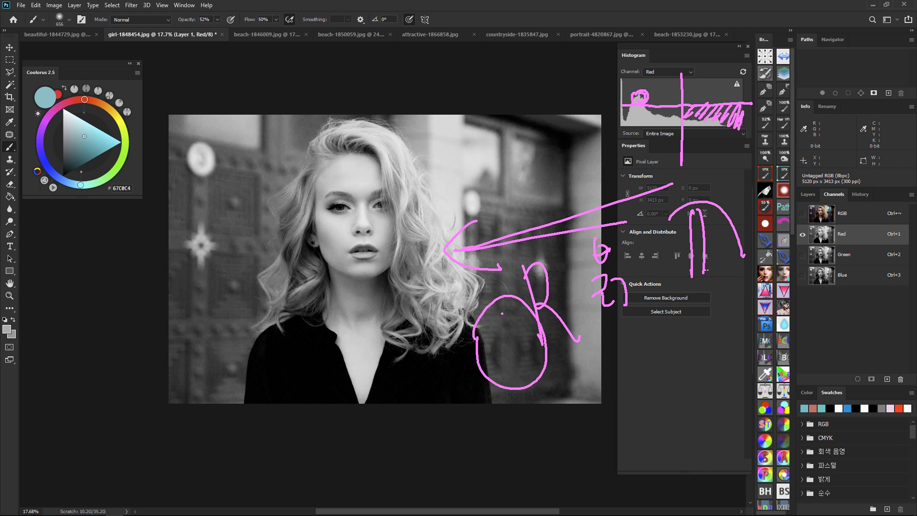
{"action": "left_click_drag", "start_coordinate": [635, 355], "coordinate": [636, 403]}
{"action": "mouse_move", "coordinate": [646, 361]}
{"action": "left_mouse_down"}
{"action": "mouse_move", "coordinate": [647, 411]}
{"action": "mouse_move", "coordinate": [672, 396]}
{"action": "left_mouse_up"}
{"action": "mouse_move", "coordinate": [635, 309]}
{"action": "left_mouse_down"}
{"action": "mouse_move", "coordinate": [644, 292]}
{"action": "mouse_move", "coordinate": [637, 302]}
{"action": "left_mouse_up"}
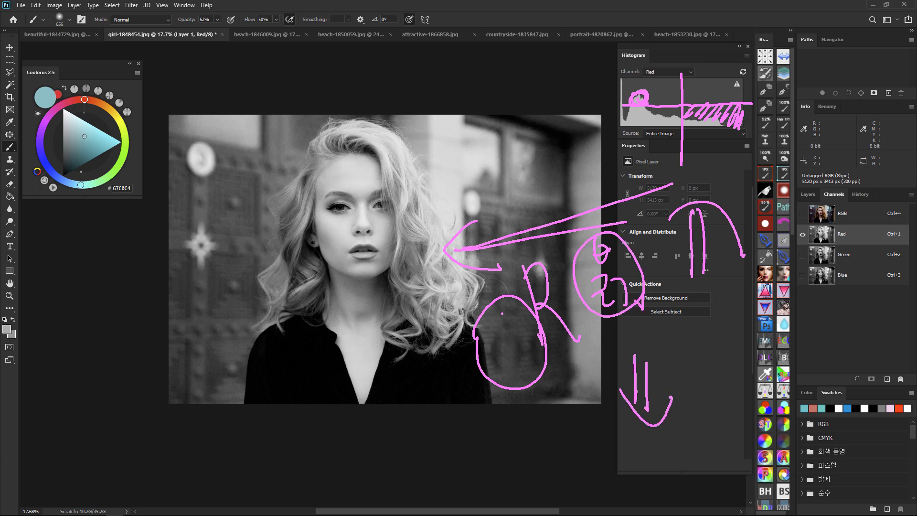
{"action": "left_click_drag", "start_coordinate": [78, 173], "coordinate": [75, 177]}
{"action": "left_click_drag", "start_coordinate": [81, 213], "coordinate": [94, 233]}
{"action": "mouse_move", "coordinate": [553, 414]}
{"action": "left_mouse_down"}
{"action": "mouse_move", "coordinate": [602, 449]}
{"action": "mouse_move", "coordinate": [637, 447]}
{"action": "left_mouse_up"}
{"action": "left_click_drag", "start_coordinate": [627, 434], "coordinate": [619, 475]}
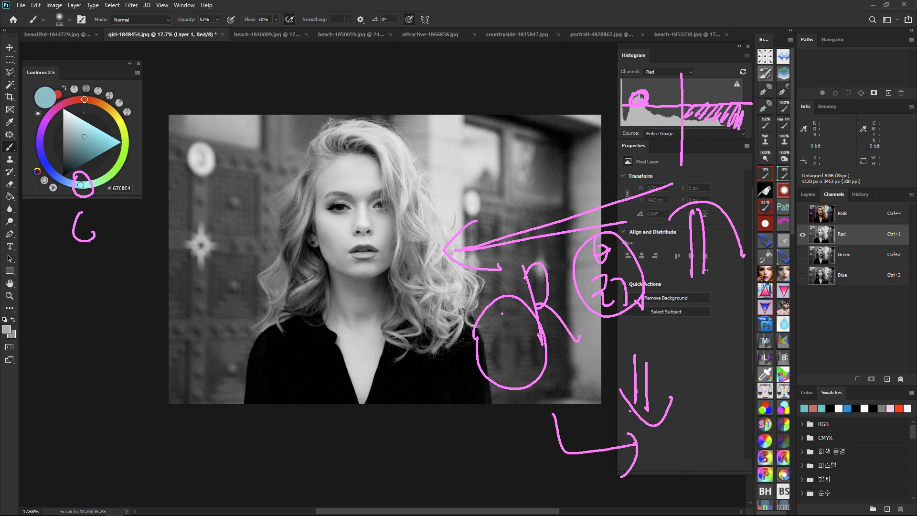
{"action": "key", "text": "Escape"}
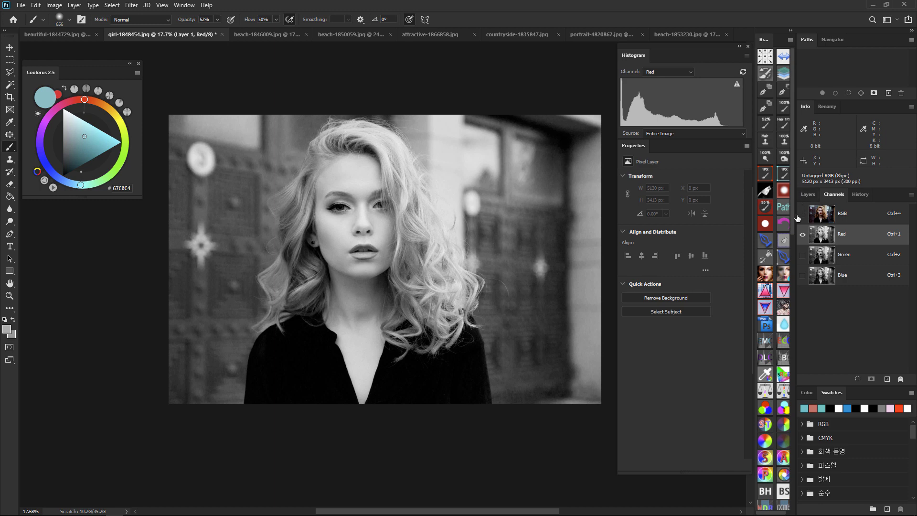
Step: Apply the Equalize adjustment to the Red channel
{"action": "left_click", "coordinate": [55, 6]}
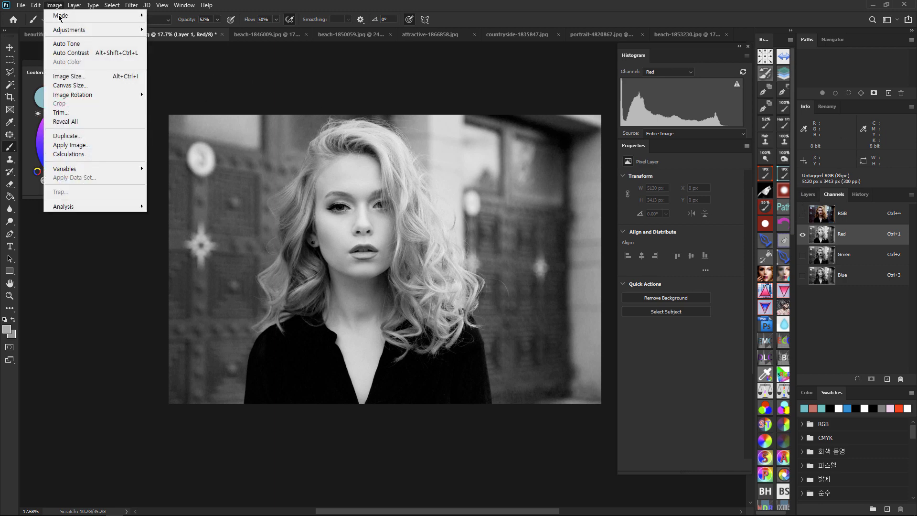
{"action": "mouse_move", "coordinate": [94, 29]}
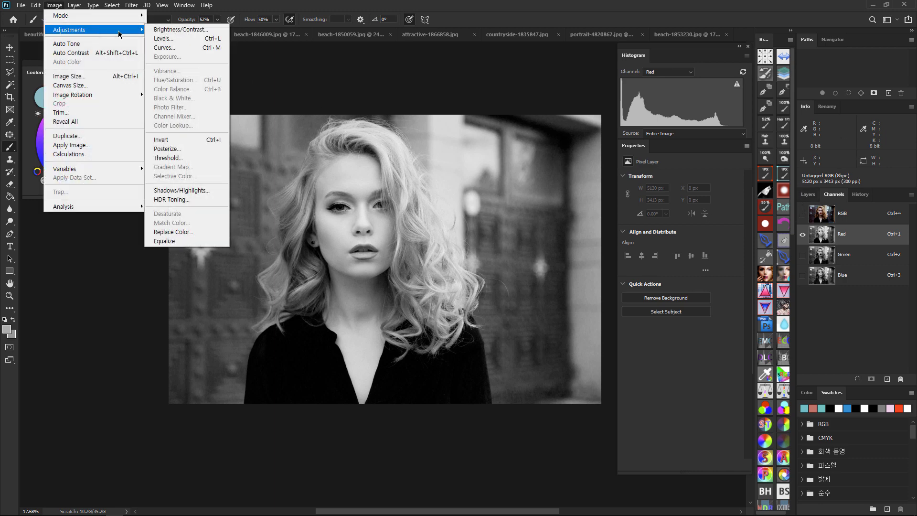
{"action": "left_click", "coordinate": [182, 240]}
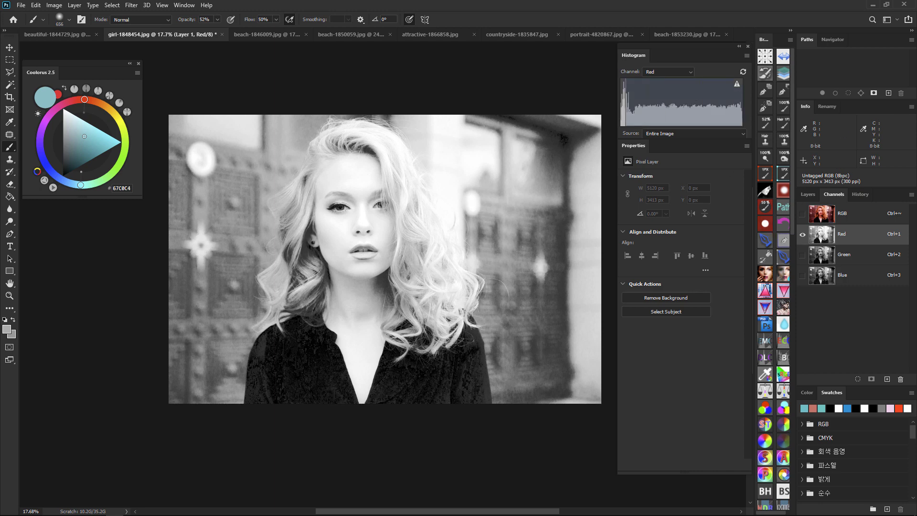
Step: Show all channels and compare the composite portrait before and after the Red channel's equalization
{"action": "left_click", "coordinate": [803, 214]}
{"action": "left_click", "coordinate": [803, 215]}
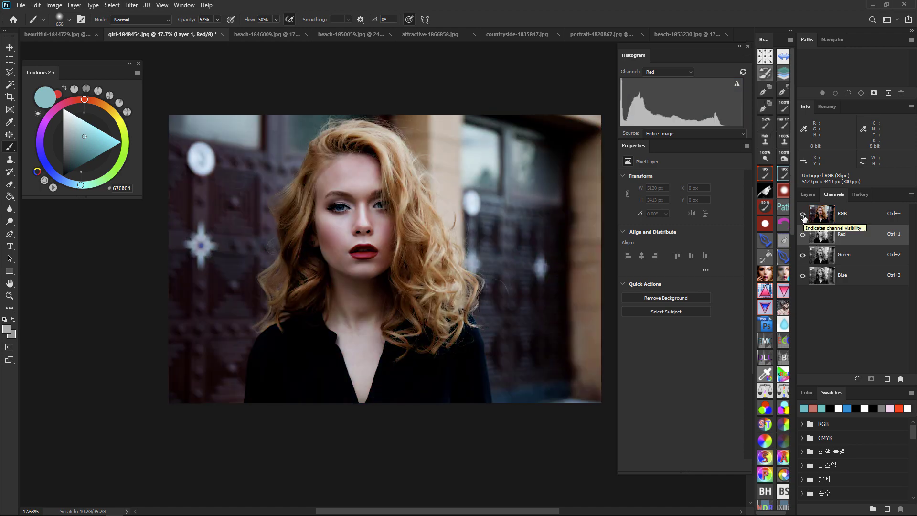
{"action": "left_click", "coordinate": [803, 215]}
{"action": "left_click", "coordinate": [803, 215]}
{"action": "left_click", "coordinate": [803, 215]}
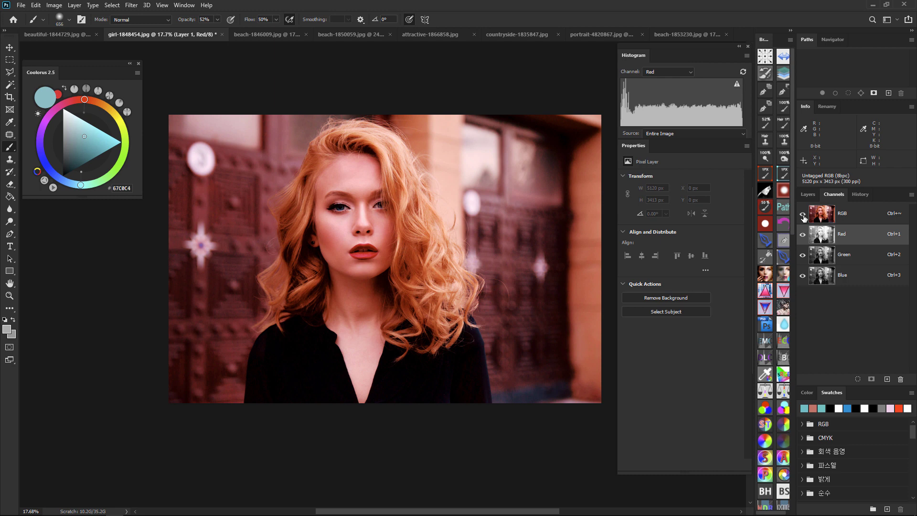
{"action": "left_click", "coordinate": [804, 216]}
{"action": "left_click", "coordinate": [804, 216]}
{"action": "left_click", "coordinate": [804, 216]}
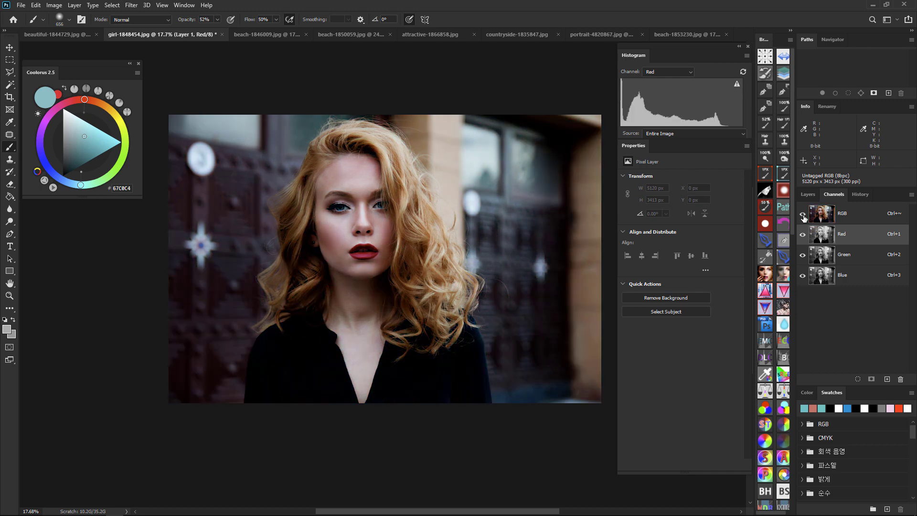
{"action": "left_click", "coordinate": [803, 216]}
{"action": "left_click", "coordinate": [804, 216]}
{"action": "left_click", "coordinate": [804, 216]}
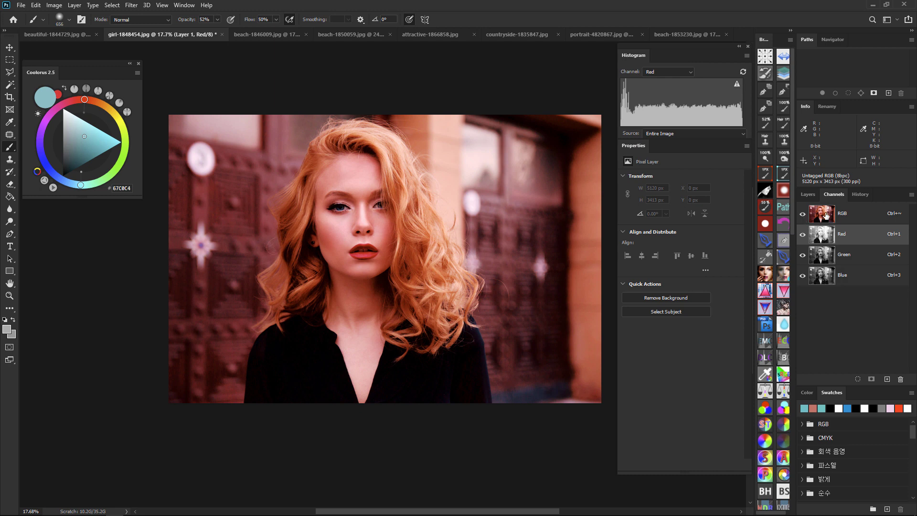
{"action": "left_click", "coordinate": [803, 216]}
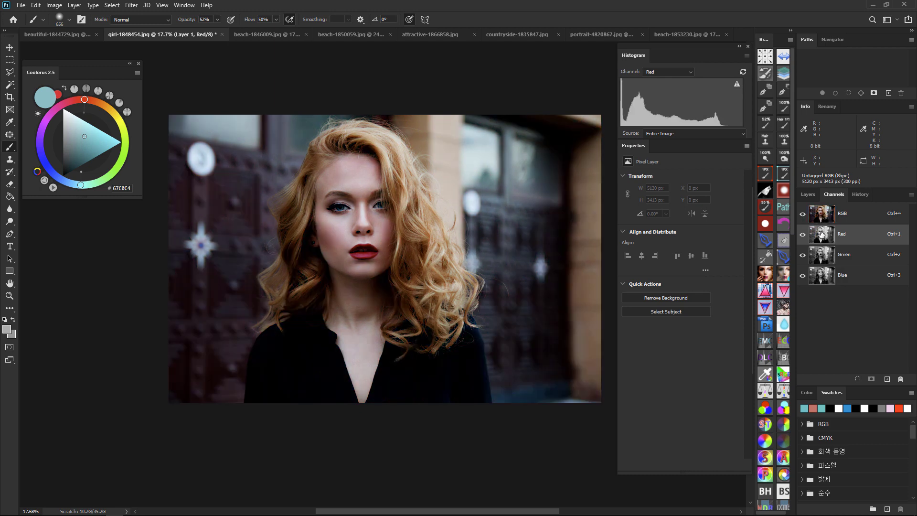
Step: Isolate the Red channel again and reapply its equalization, comparing the door background with and without it
{"action": "left_click", "coordinate": [868, 217]}
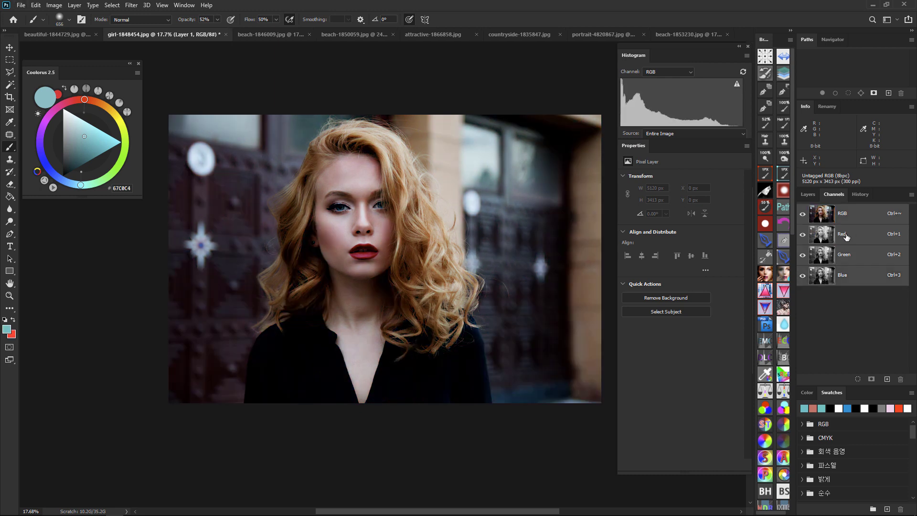
{"action": "left_click", "coordinate": [836, 237]}
{"action": "left_click_drag", "start_coordinate": [529, 237], "coordinate": [436, 219]}
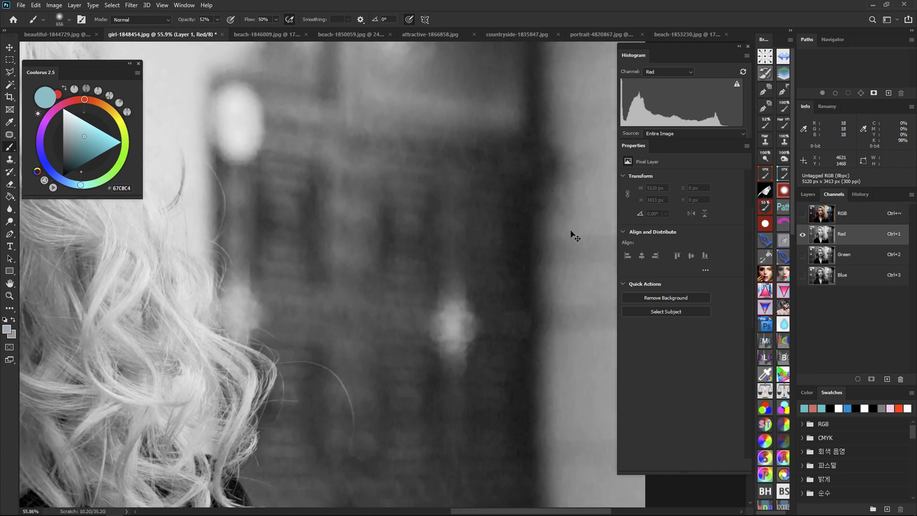
{"action": "key", "text": "shift+ctrl+l"}
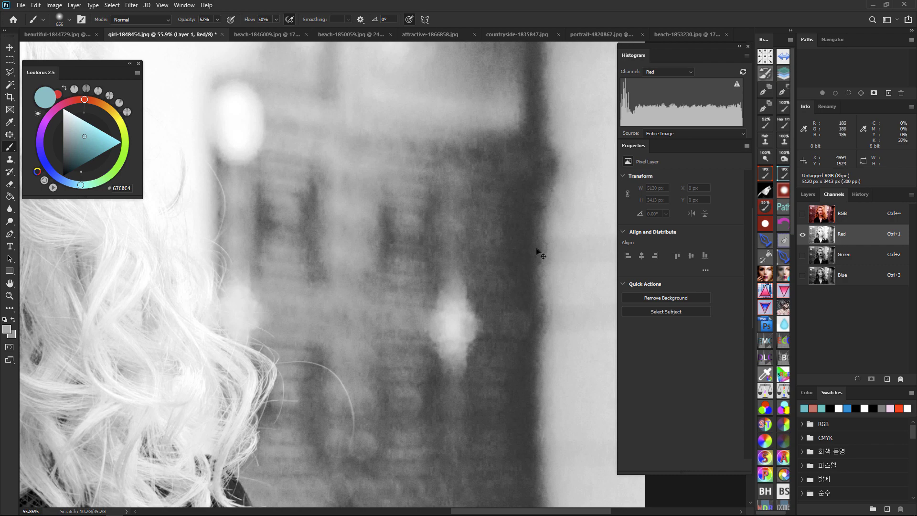
{"action": "key", "text": "ctrl+z"}
{"action": "key", "text": "shift+ctrl+z"}
{"action": "left_click_drag", "start_coordinate": [559, 228], "coordinate": [525, 227]}
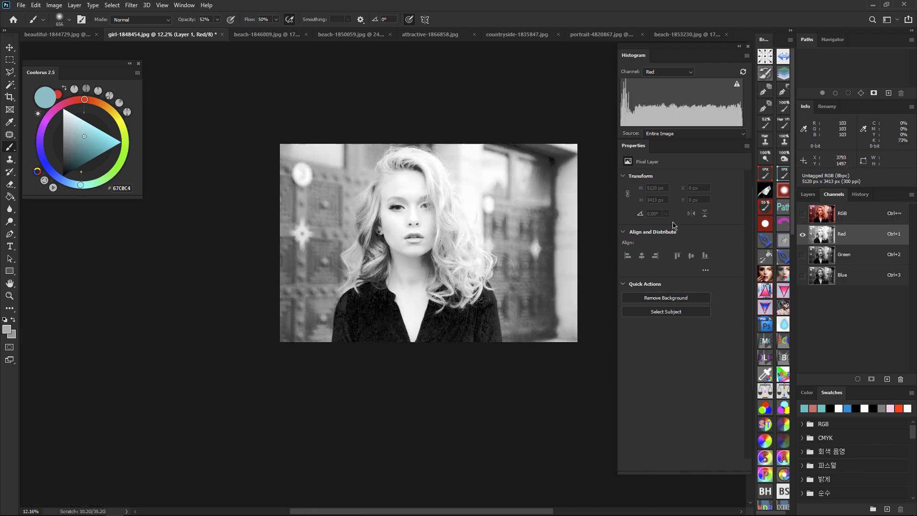
Step: Reactivate the composite RGB channel and add a layer mask to Layer 1, inverted to black
{"action": "left_click", "coordinate": [843, 215]}
{"action": "left_click", "coordinate": [808, 195]}
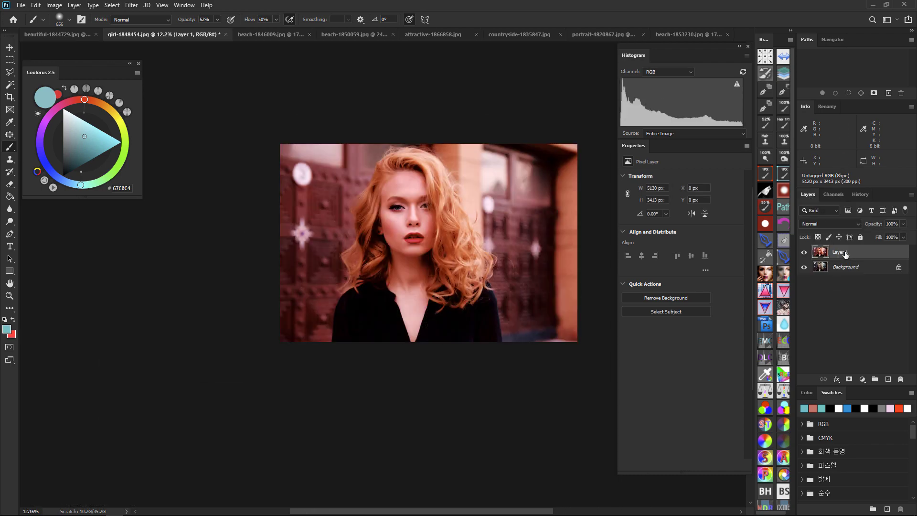
{"action": "left_click", "coordinate": [849, 379]}
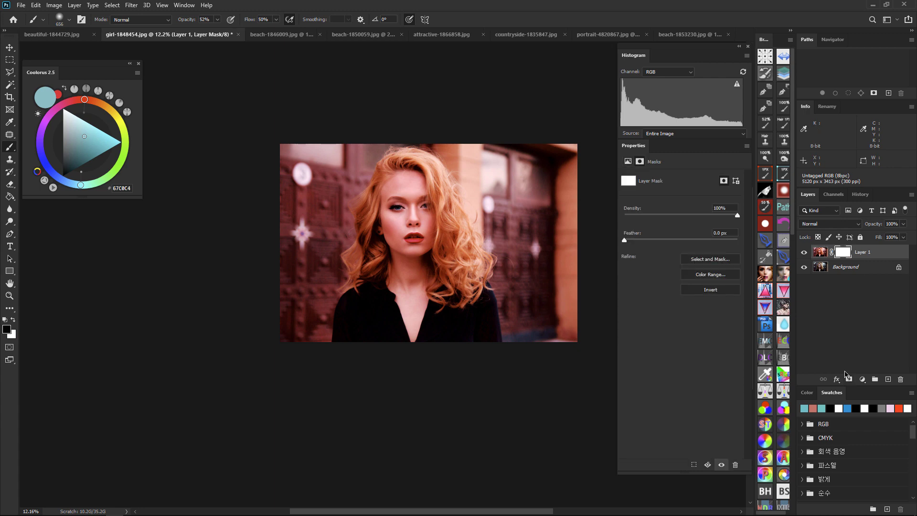
{"action": "key", "text": "ctrl+i"}
Step: Paint white on Layer 1's mask over the door background on both sides of the woman, using a 1708 px brush
{"action": "left_click_drag", "start_coordinate": [449, 225], "coordinate": [374, 214]}
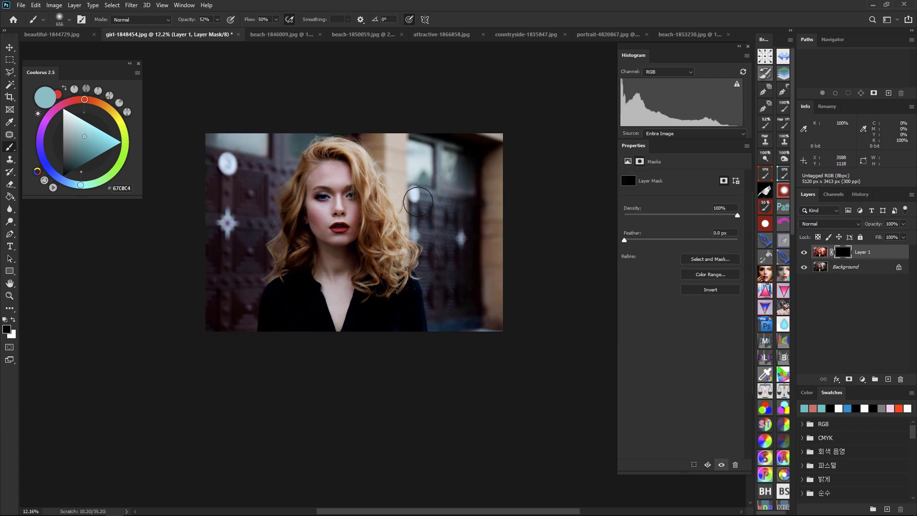
{"action": "left_click_drag", "start_coordinate": [439, 214], "coordinate": [472, 209]}
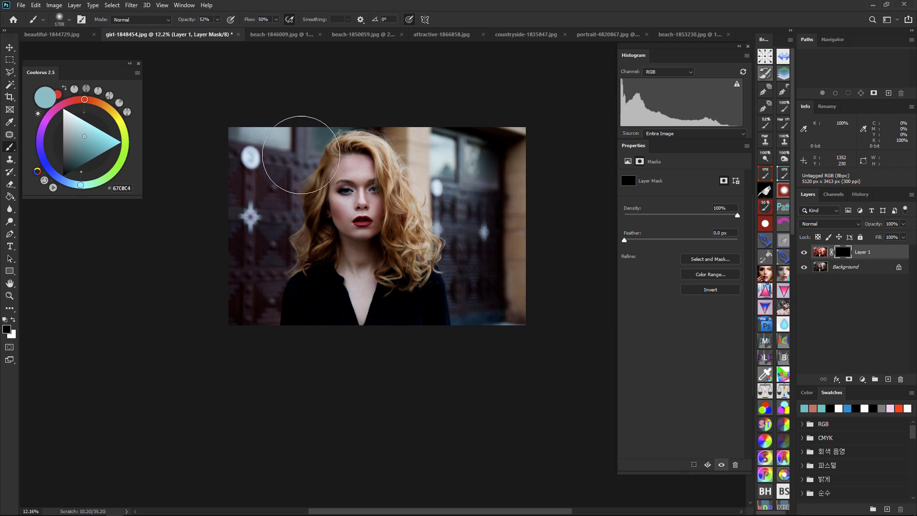
{"action": "key", "text": "x"}
{"action": "left_click_drag", "start_coordinate": [282, 192], "coordinate": [252, 290]}
{"action": "mouse_move", "coordinate": [435, 212]}
{"action": "left_mouse_down"}
{"action": "mouse_move", "coordinate": [444, 239]}
{"action": "mouse_move", "coordinate": [497, 286]}
{"action": "mouse_move", "coordinate": [500, 358]}
{"action": "mouse_move", "coordinate": [476, 226]}
{"action": "mouse_move", "coordinate": [453, 158]}
{"action": "mouse_move", "coordinate": [507, 133]}
{"action": "mouse_move", "coordinate": [423, 167]}
{"action": "left_mouse_up"}
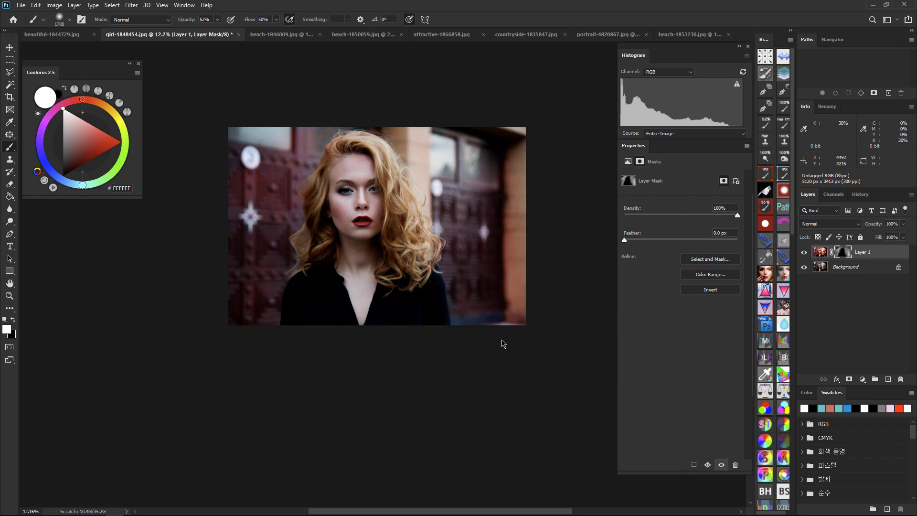
{"action": "scroll", "coordinate": [478, 239], "scroll_direction": "up", "scroll_amount": 1}
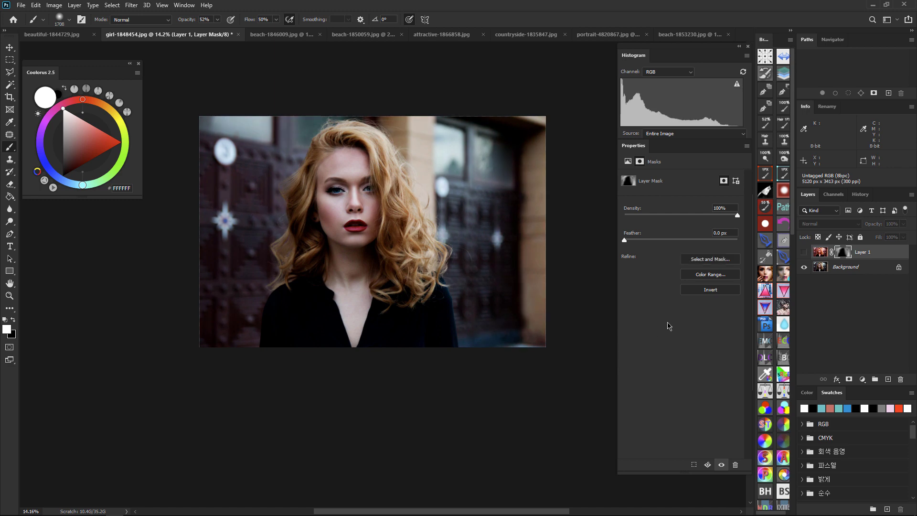
Step: Replace Layer 1 with a fresh duplicate of the Background layer and isolate its Green channel, examining the histogram
{"action": "key", "text": "Delete"}
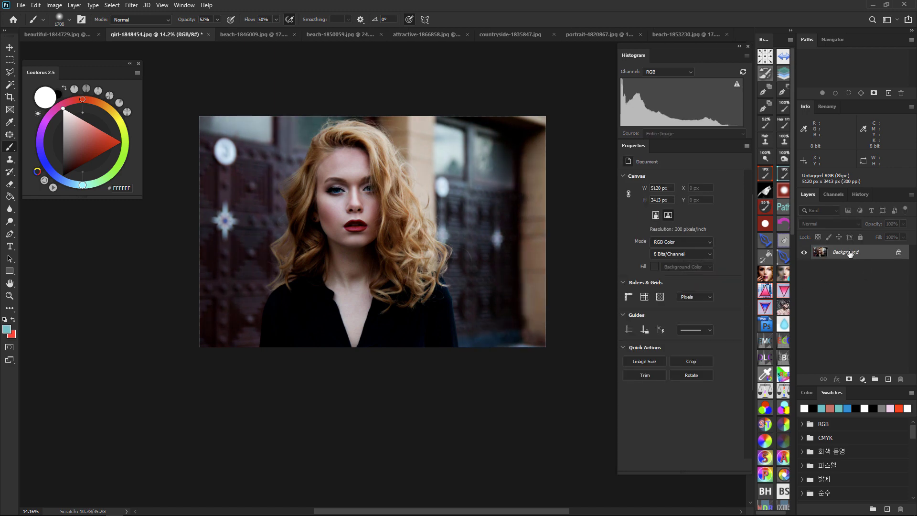
{"action": "left_click", "coordinate": [844, 199]}
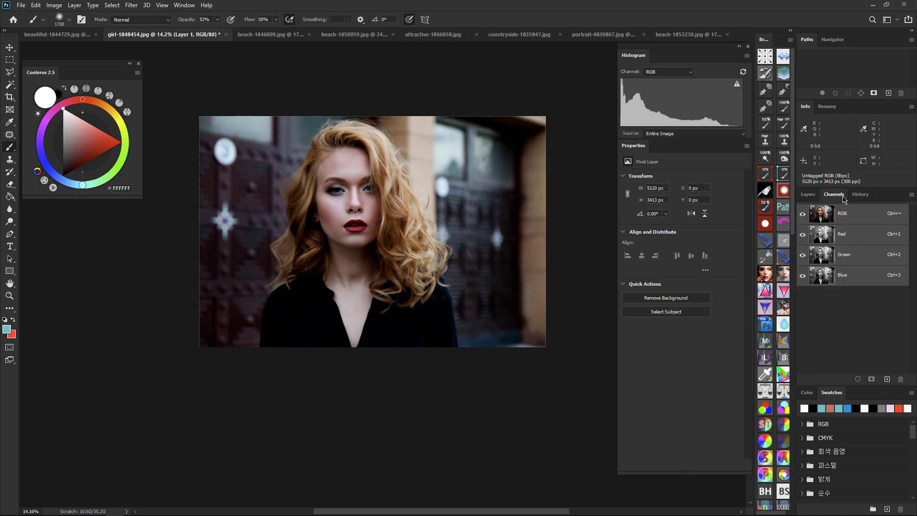
{"action": "left_click", "coordinate": [828, 251]}
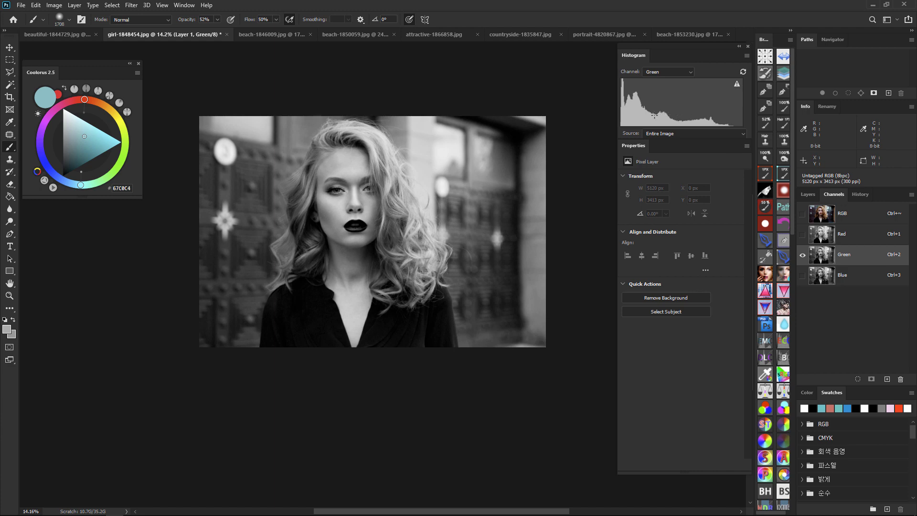
{"action": "left_click_drag", "start_coordinate": [680, 112], "coordinate": [746, 115]}
{"action": "left_click_drag", "start_coordinate": [665, 114], "coordinate": [613, 114]}
Step: Check the composite against the Green channel, and apply the Equalize adjustment to the Green channel alone
{"action": "left_click", "coordinate": [803, 213]}
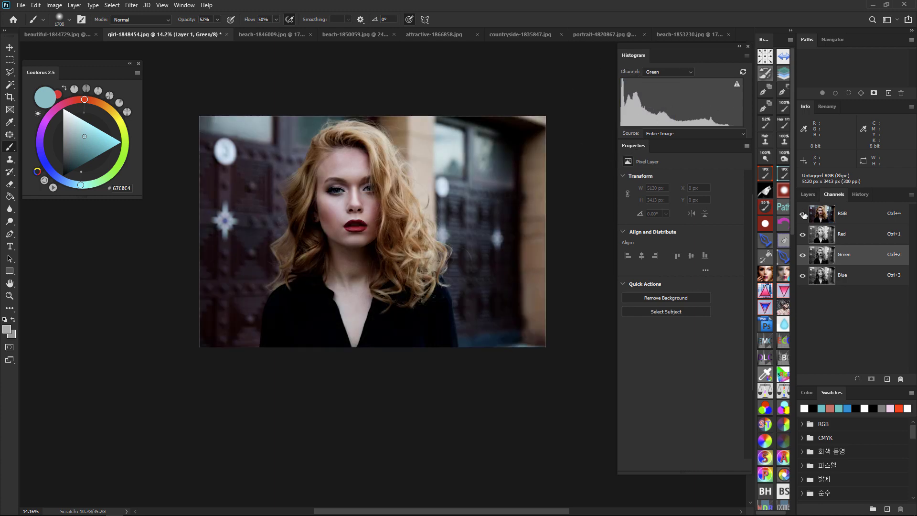
{"action": "left_click", "coordinate": [838, 256]}
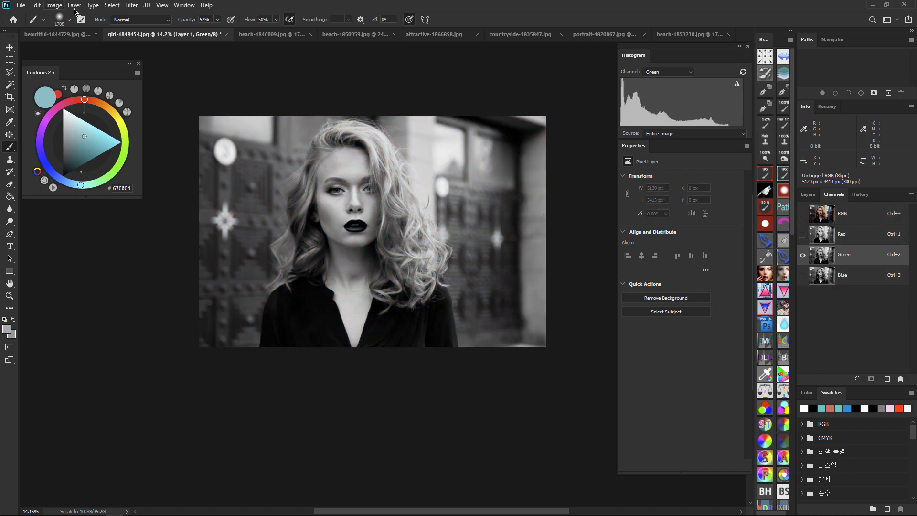
{"action": "left_click", "coordinate": [56, 5]}
{"action": "mouse_move", "coordinate": [106, 31]}
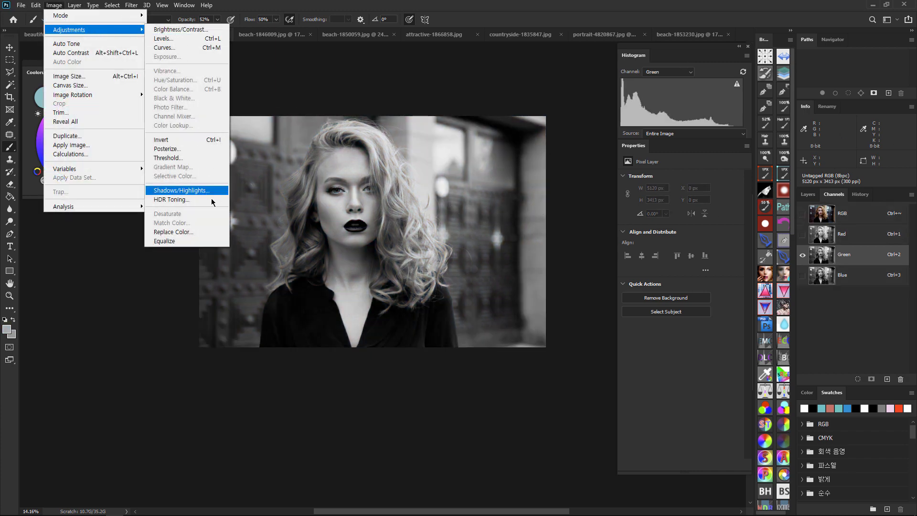
{"action": "left_click", "coordinate": [200, 242]}
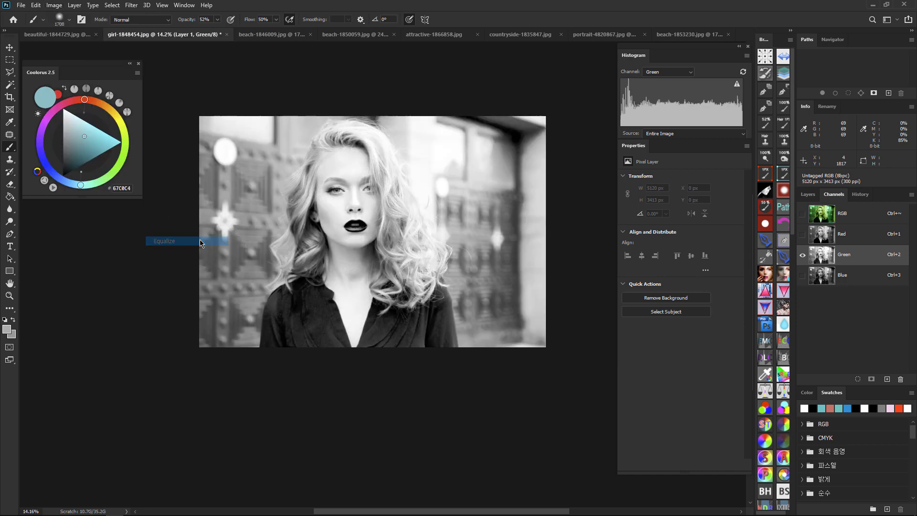
Step: Reactivate the composite RGB channel and add a layer mask inverted to black to the green-toned Layer 1
{"action": "left_click", "coordinate": [804, 215]}
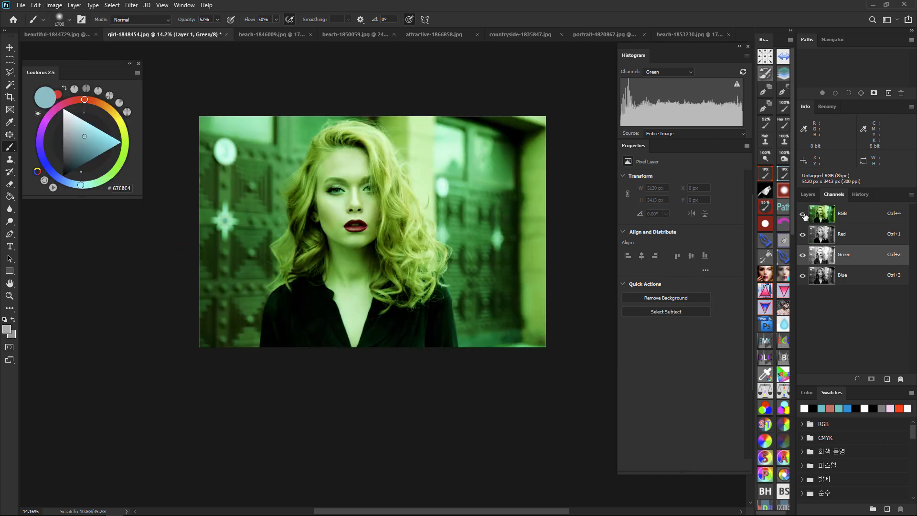
{"action": "left_click", "coordinate": [831, 215]}
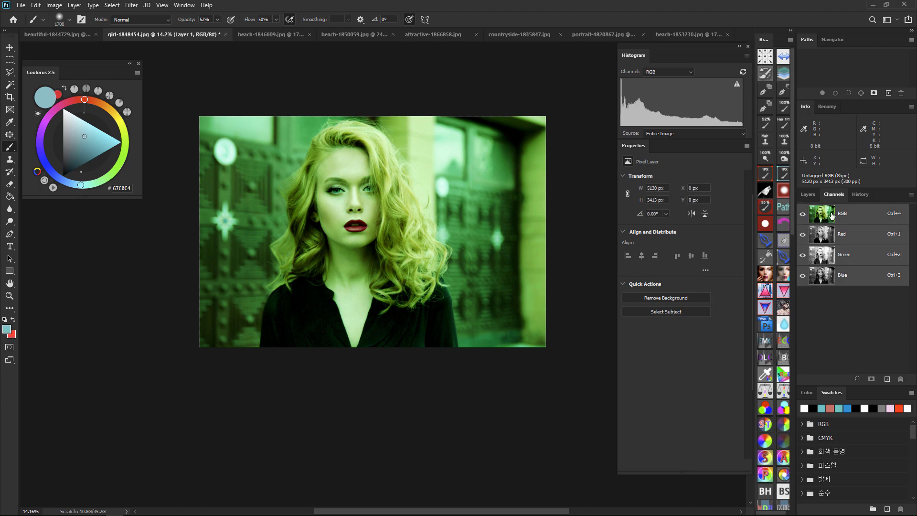
{"action": "left_click", "coordinate": [808, 195]}
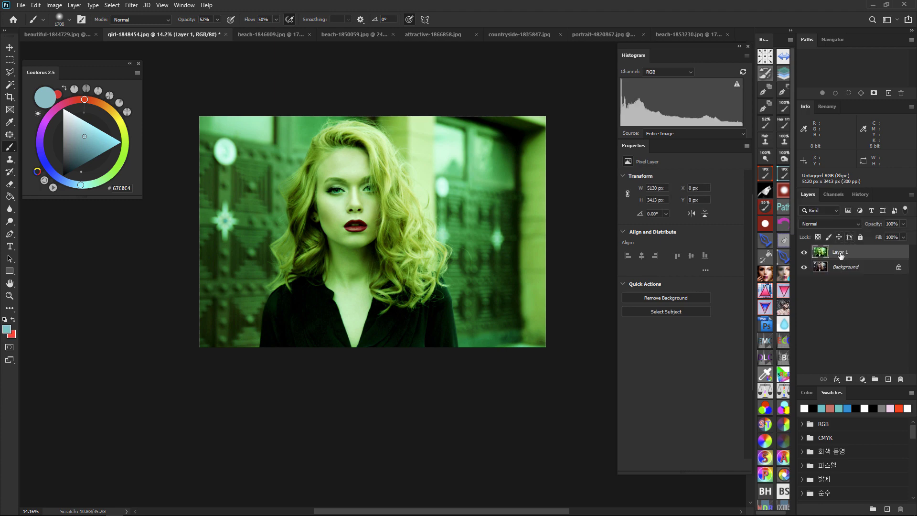
{"action": "left_click", "coordinate": [849, 379]}
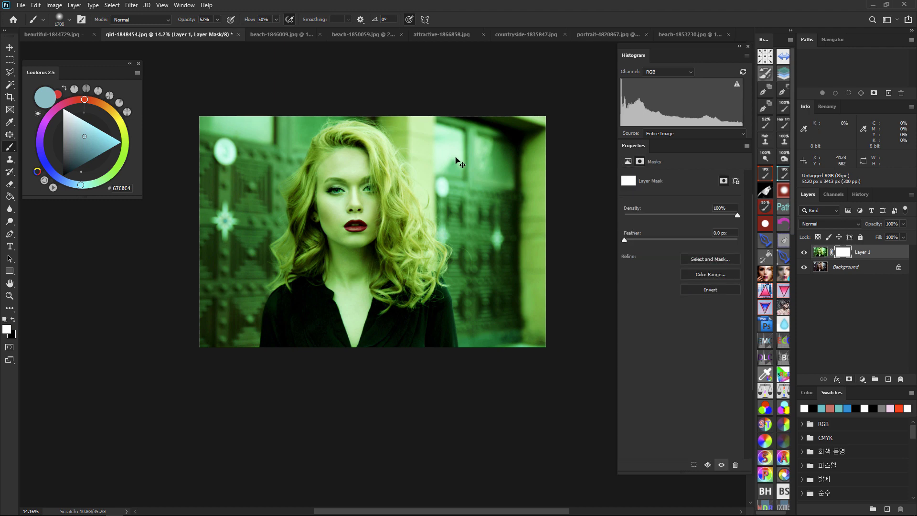
{"action": "key", "text": "ctrl+i"}
Step: Paint white on the mask over the door background on both sides of the woman, and compare the portrait with Layer 1 hidden and shown
{"action": "mouse_move", "coordinate": [439, 207]}
{"action": "left_mouse_down"}
{"action": "mouse_move", "coordinate": [453, 201]}
{"action": "mouse_move", "coordinate": [481, 122]}
{"action": "mouse_move", "coordinate": [482, 229]}
{"action": "mouse_move", "coordinate": [511, 297]}
{"action": "mouse_move", "coordinate": [524, 286]}
{"action": "left_mouse_up"}
{"action": "right_click", "coordinate": [458, 182], "text": "alt"}
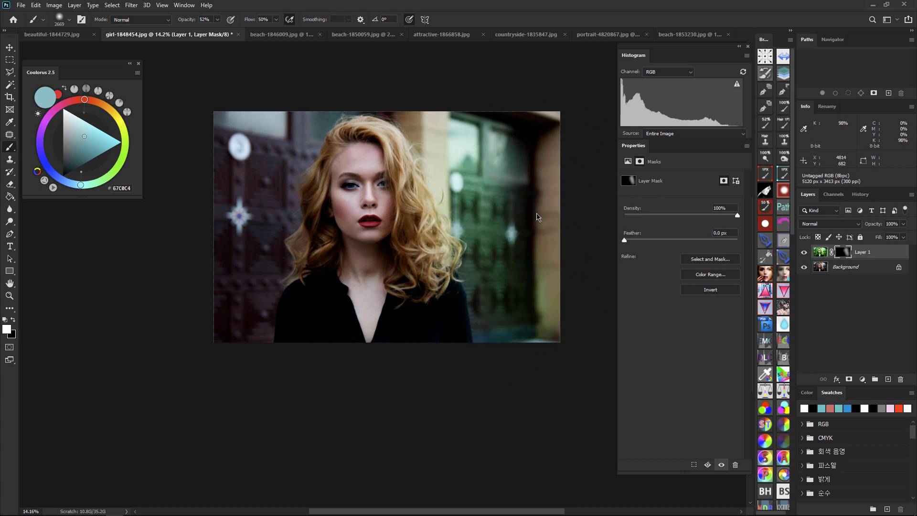
{"action": "mouse_move", "coordinate": [260, 128]}
{"action": "left_mouse_down"}
{"action": "mouse_move", "coordinate": [250, 276]}
{"action": "mouse_move", "coordinate": [292, 327]}
{"action": "left_mouse_up"}
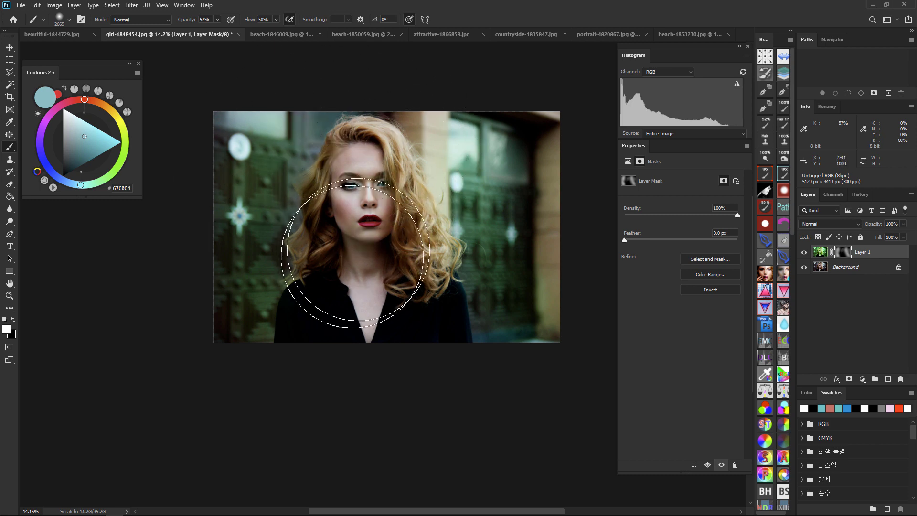
{"action": "mouse_move", "coordinate": [554, 119]}
{"action": "left_mouse_down"}
{"action": "mouse_move", "coordinate": [531, 253]}
{"action": "mouse_move", "coordinate": [489, 113]}
{"action": "mouse_move", "coordinate": [514, 278]}
{"action": "mouse_move", "coordinate": [576, 418]}
{"action": "mouse_move", "coordinate": [535, 238]}
{"action": "mouse_move", "coordinate": [569, 169]}
{"action": "left_mouse_up"}
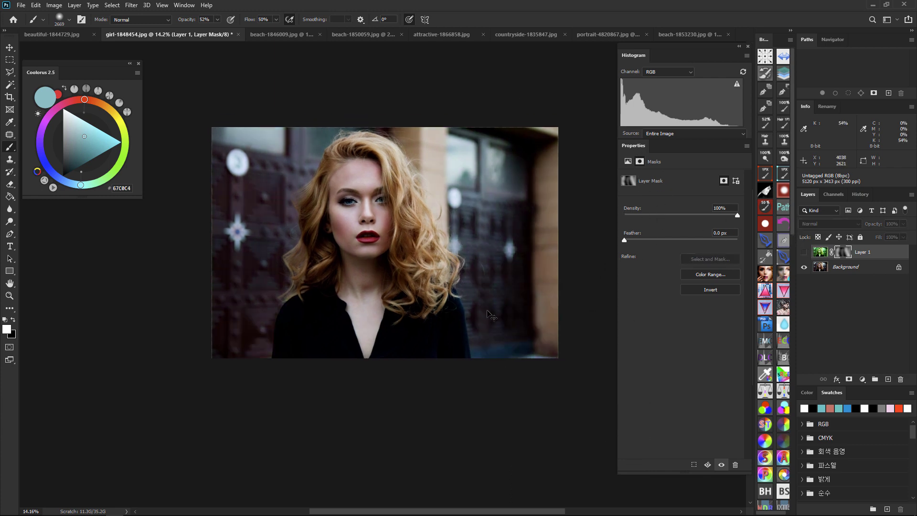
{"action": "key", "text": "ctrl+comma"}
{"action": "key", "text": "ctrl+comma"}
{"action": "key", "text": "ctrl+comma"}
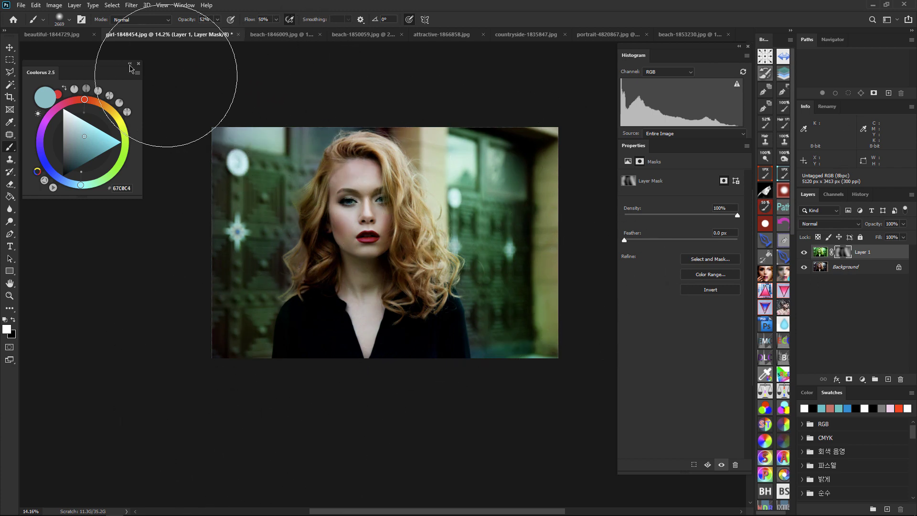
Step: Close the beautiful-1844729.jpg document without saving its changes
{"action": "left_click", "coordinate": [77, 37]}
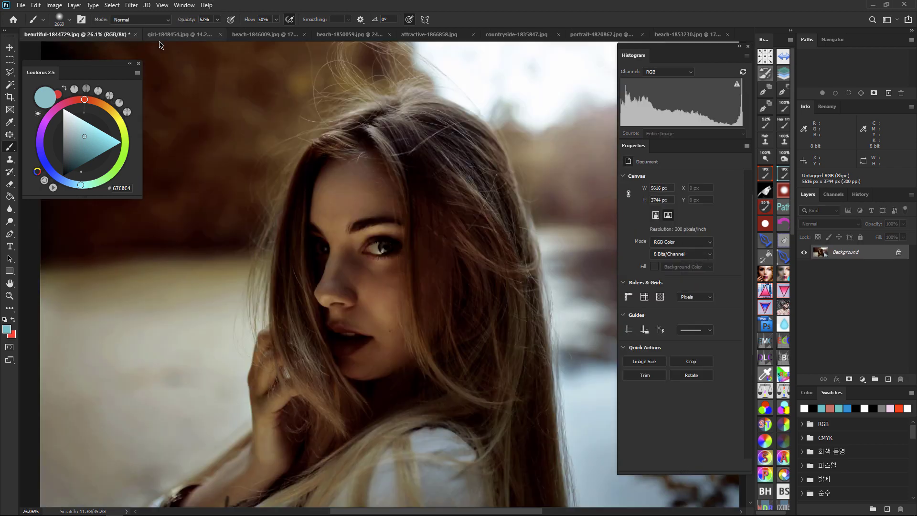
{"action": "left_click", "coordinate": [102, 39]}
{"action": "left_click", "coordinate": [94, 36]}
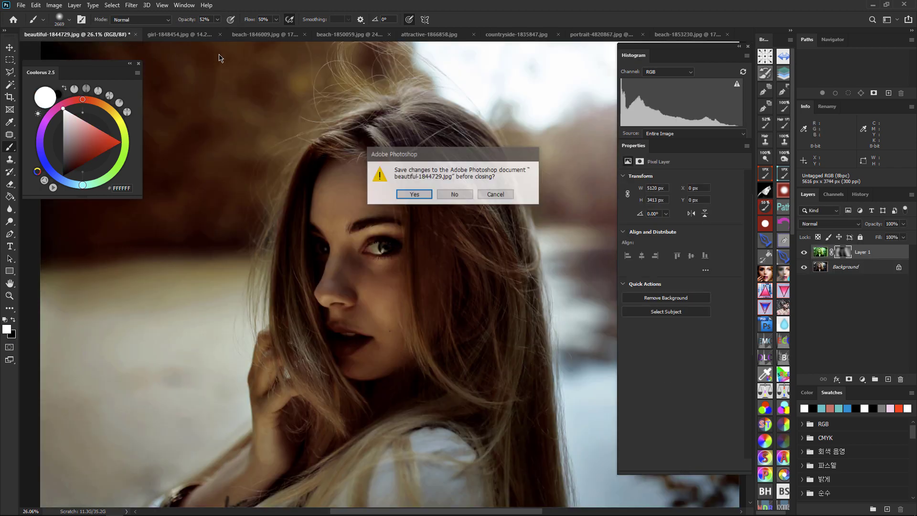
{"action": "key", "text": "Escape"}
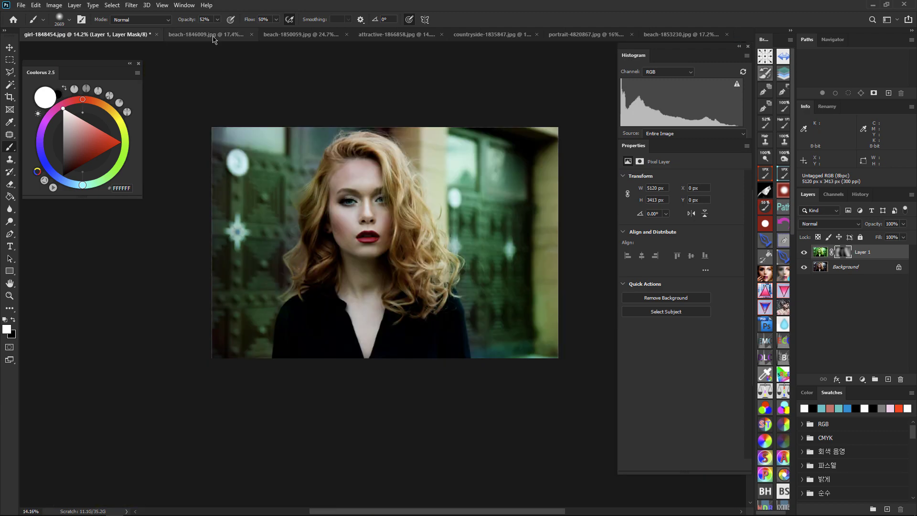
Step: Switch to beach-1846009.jpg and isolate Layer 1's Red channel to examine the shadow and highlight ends of its histogram
{"action": "left_click", "coordinate": [206, 35]}
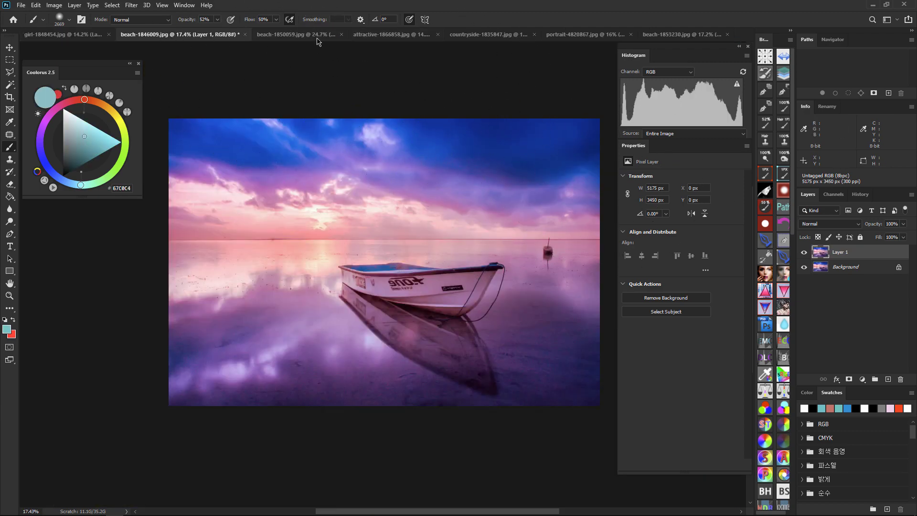
{"action": "left_click", "coordinate": [833, 195]}
{"action": "left_click", "coordinate": [842, 242]}
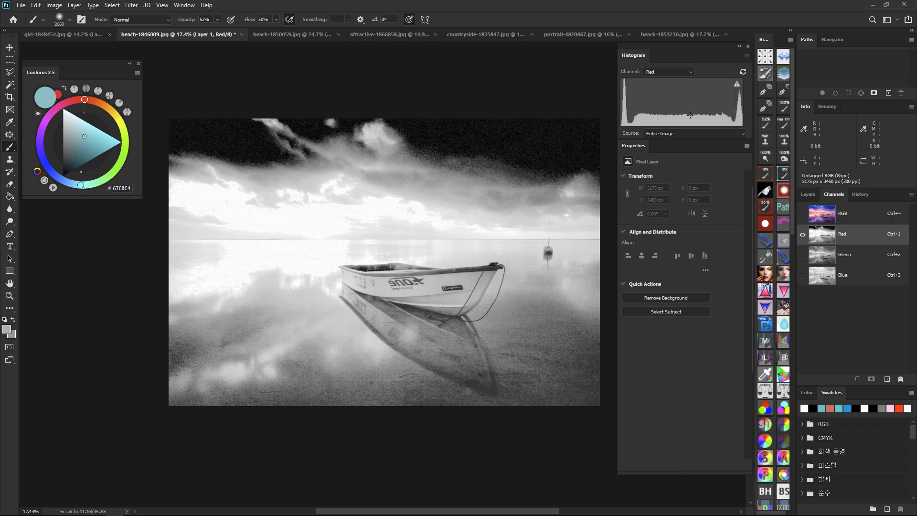
{"action": "left_click_drag", "start_coordinate": [645, 114], "coordinate": [745, 111]}
{"action": "left_click_drag", "start_coordinate": [635, 109], "coordinate": [613, 98]}
{"action": "left_click_drag", "start_coordinate": [729, 111], "coordinate": [744, 111]}
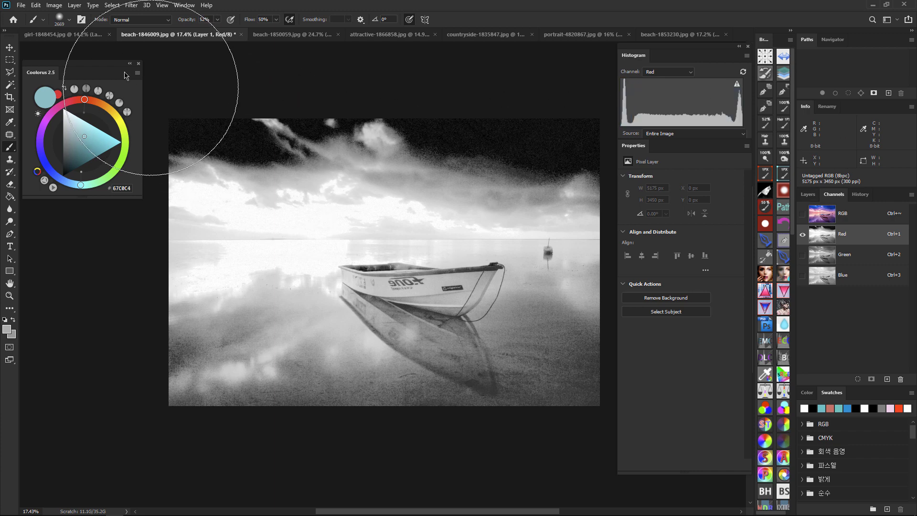
Step: Apply Equalize twice to the beach image's Red channel and reactivate the composite RGB channel
{"action": "left_click", "coordinate": [54, 5]}
{"action": "mouse_move", "coordinate": [99, 31]}
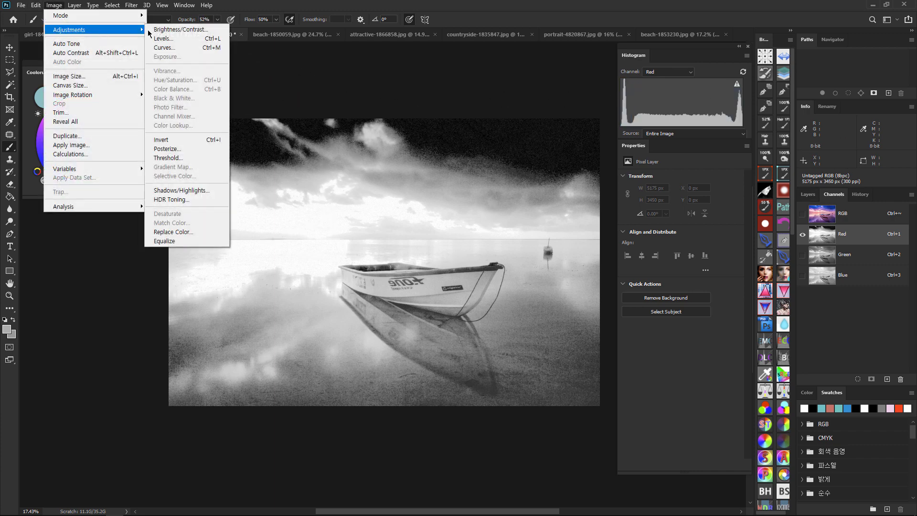
{"action": "left_click", "coordinate": [196, 242]}
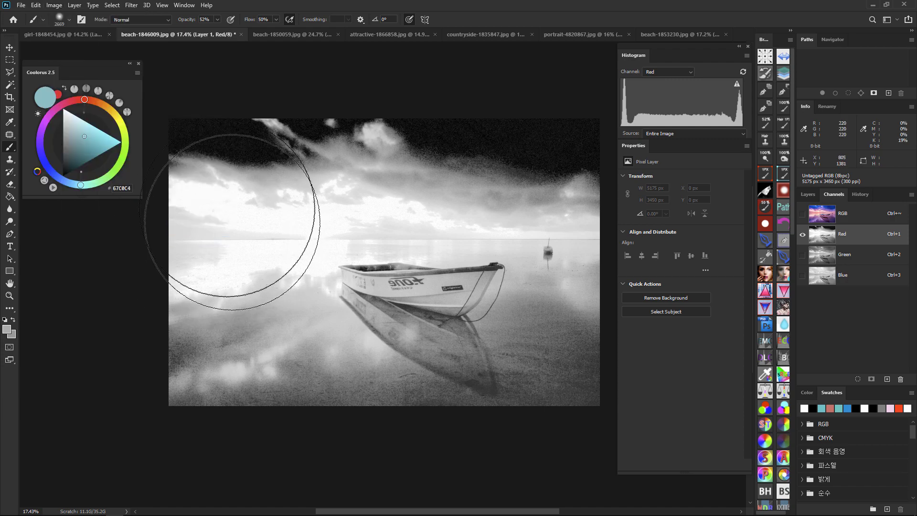
{"action": "left_click", "coordinate": [56, 5]}
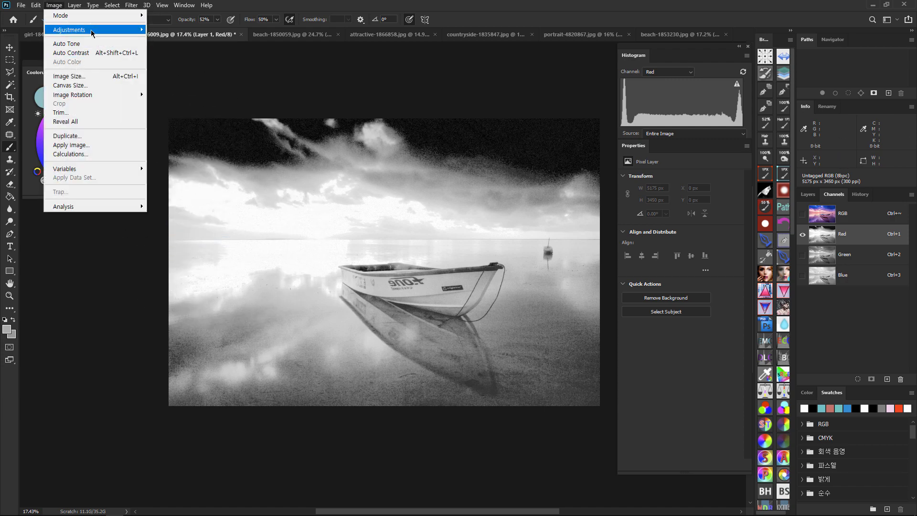
{"action": "mouse_move", "coordinate": [93, 31]}
{"action": "left_click", "coordinate": [186, 242]}
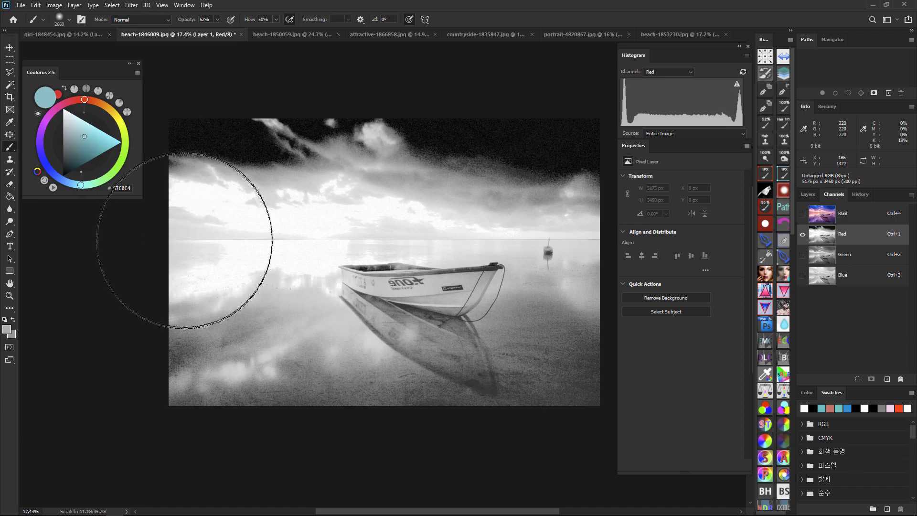
{"action": "left_click", "coordinate": [860, 215]}
Step: Revert the beach image to its original snapshot in the history and duplicate the Background layer
{"action": "left_click", "coordinate": [860, 195]}
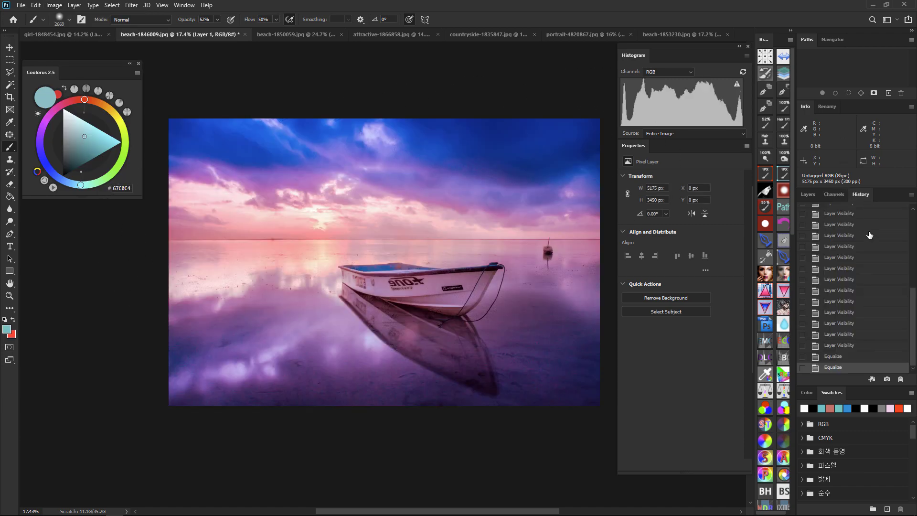
{"action": "left_click_drag", "start_coordinate": [914, 300], "coordinate": [913, 207]}
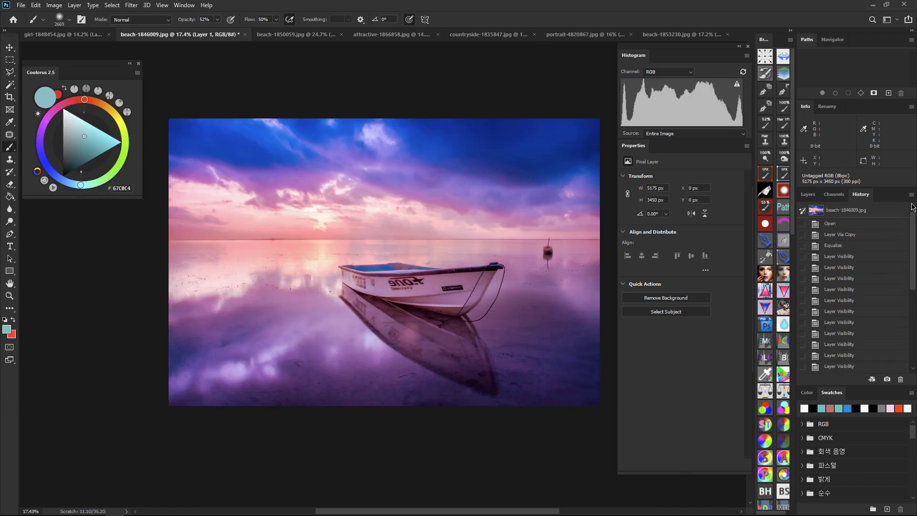
{"action": "left_click", "coordinate": [867, 213]}
{"action": "key", "text": "F7"}
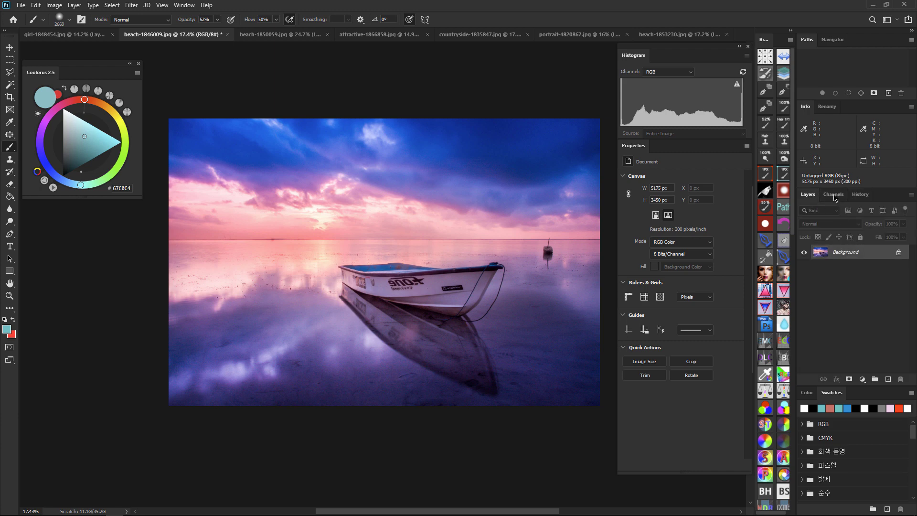
{"action": "key", "text": "ctrl+j"}
Step: Isolate the new layer's Red channel and examine the highlight range of its histogram
{"action": "left_click", "coordinate": [834, 194]}
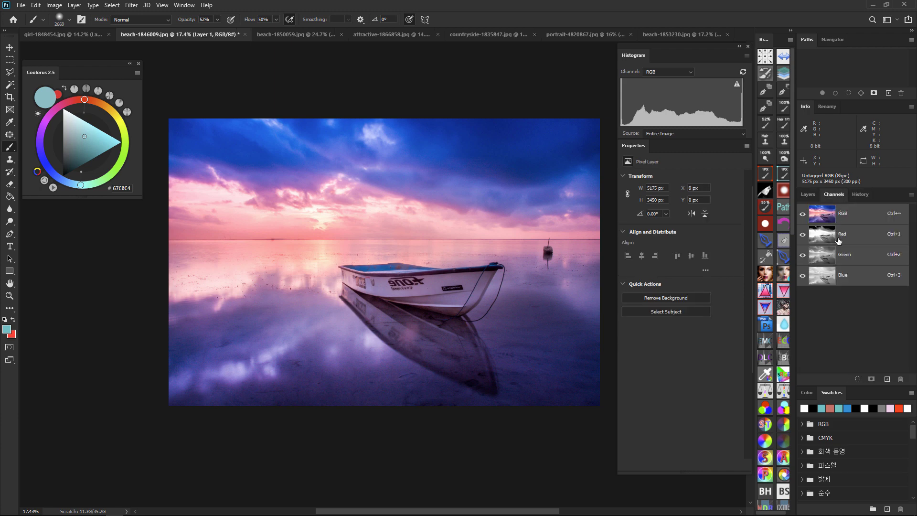
{"action": "left_click", "coordinate": [837, 237]}
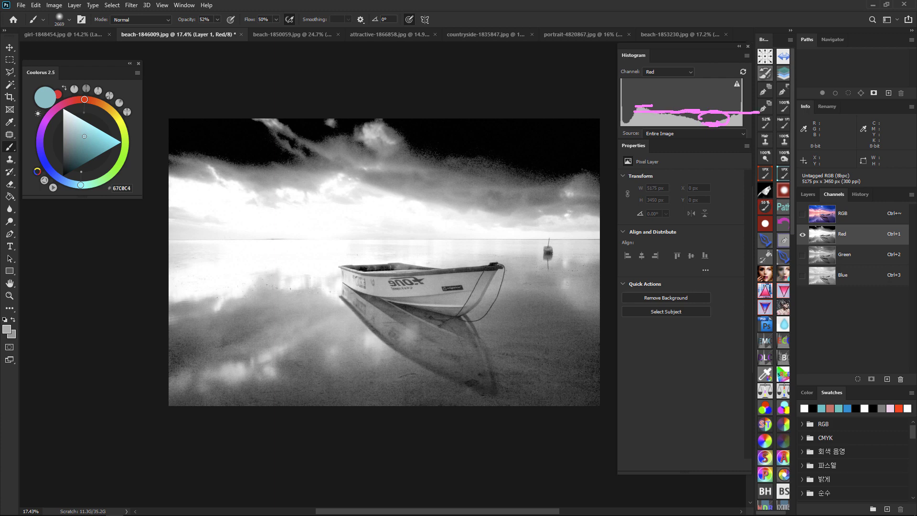
{"action": "mouse_move", "coordinate": [834, 235]}
{"action": "left_mouse_down"}
{"action": "mouse_move", "coordinate": [712, 117]}
{"action": "mouse_move", "coordinate": [714, 139]}
{"action": "left_mouse_up"}
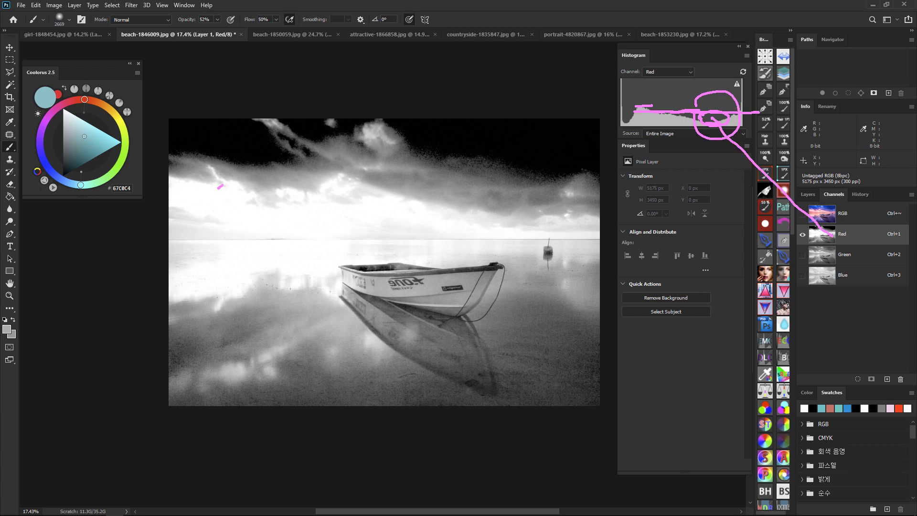
Step: Examine the bright cloud band in Layer 1's isolated Red channel and reactivate the composite RGB channel
{"action": "mouse_move", "coordinate": [222, 185]}
{"action": "left_mouse_down"}
{"action": "mouse_move", "coordinate": [304, 170]}
{"action": "mouse_move", "coordinate": [564, 162]}
{"action": "mouse_move", "coordinate": [586, 202]}
{"action": "mouse_move", "coordinate": [516, 210]}
{"action": "mouse_move", "coordinate": [389, 187]}
{"action": "mouse_move", "coordinate": [291, 211]}
{"action": "mouse_move", "coordinate": [195, 205]}
{"action": "mouse_move", "coordinate": [177, 172]}
{"action": "mouse_move", "coordinate": [350, 153]}
{"action": "mouse_move", "coordinate": [573, 155]}
{"action": "mouse_move", "coordinate": [618, 190]}
{"action": "mouse_move", "coordinate": [501, 208]}
{"action": "left_mouse_up"}
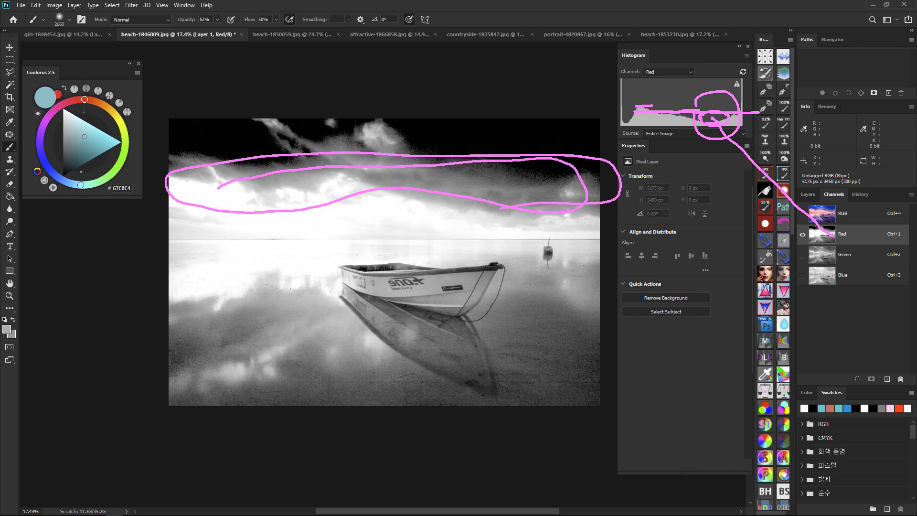
{"action": "key", "text": "Escape"}
{"action": "left_click", "coordinate": [855, 221]}
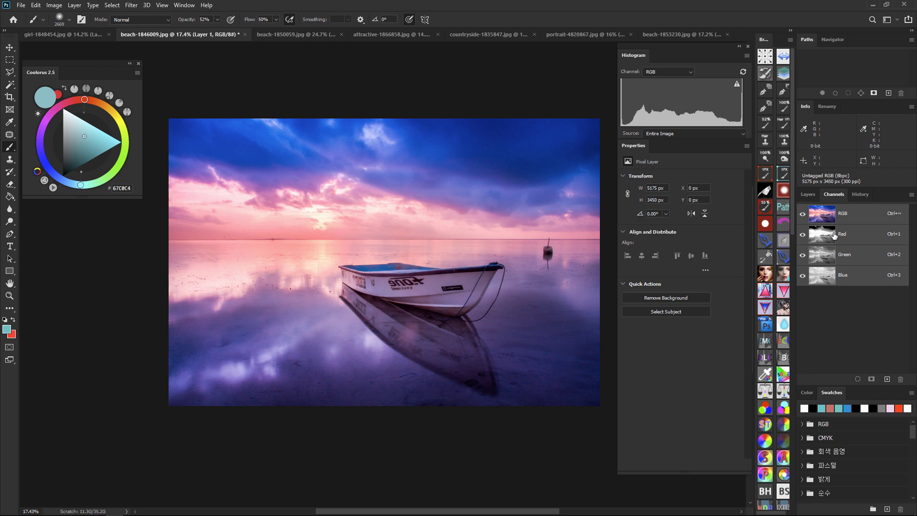
Step: Apply Equalize to Layer 1's Red channel with the full-color image visible, and reactivate the composite RGB channel
{"action": "left_click", "coordinate": [834, 235]}
{"action": "left_click", "coordinate": [803, 215]}
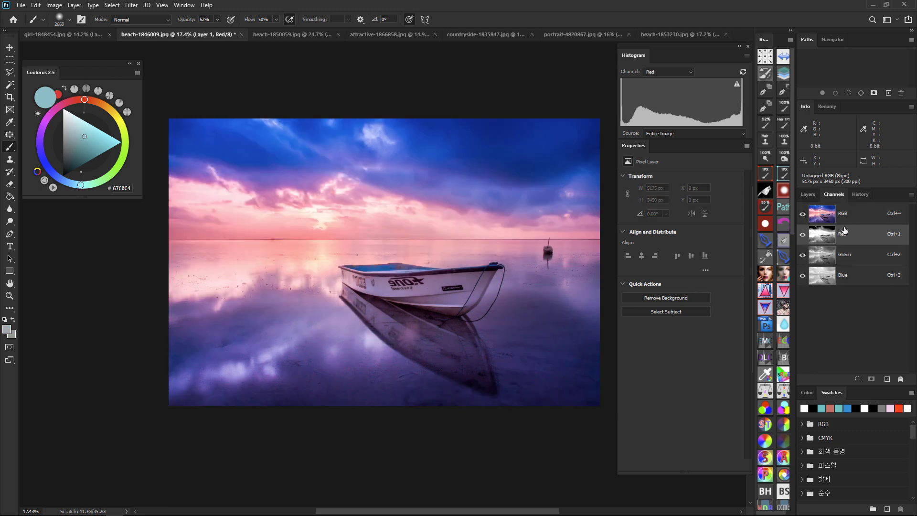
{"action": "left_click", "coordinate": [844, 230]}
{"action": "left_click", "coordinate": [802, 215]}
{"action": "left_click", "coordinate": [54, 5]}
{"action": "mouse_move", "coordinate": [86, 32]}
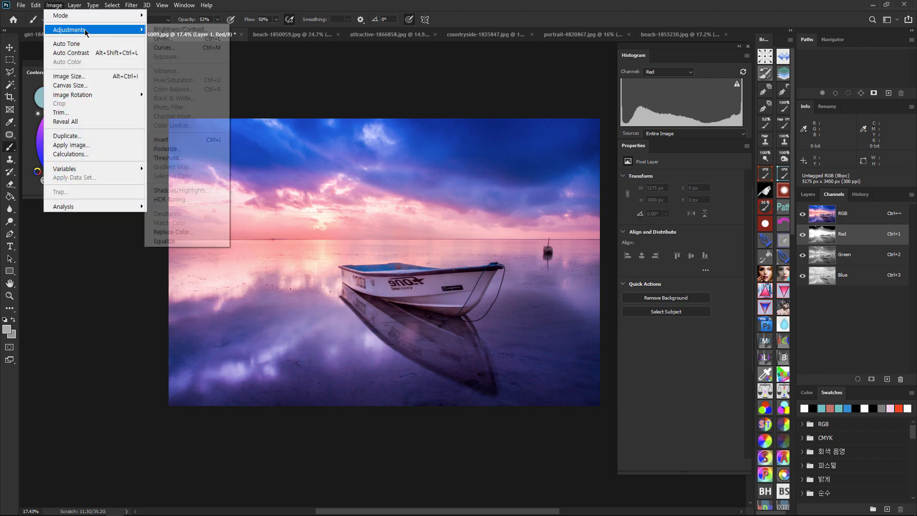
{"action": "left_click", "coordinate": [194, 241]}
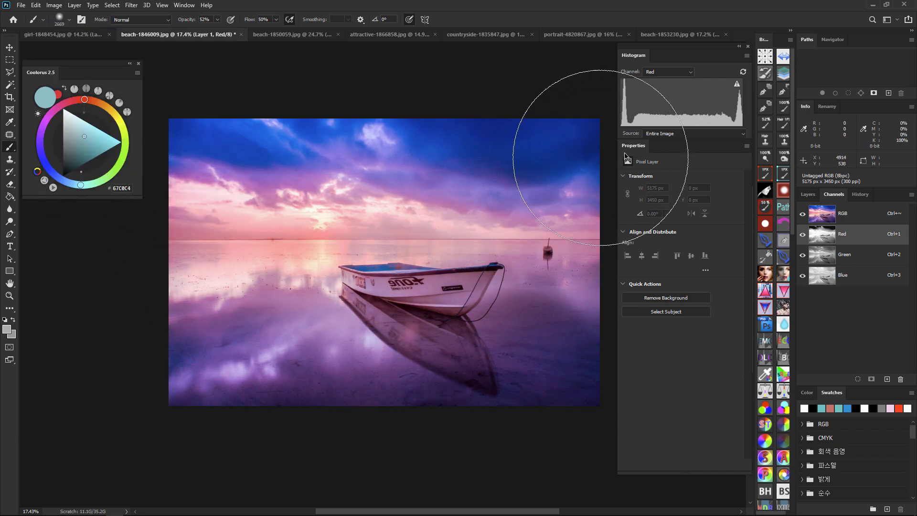
{"action": "left_click", "coordinate": [823, 213]}
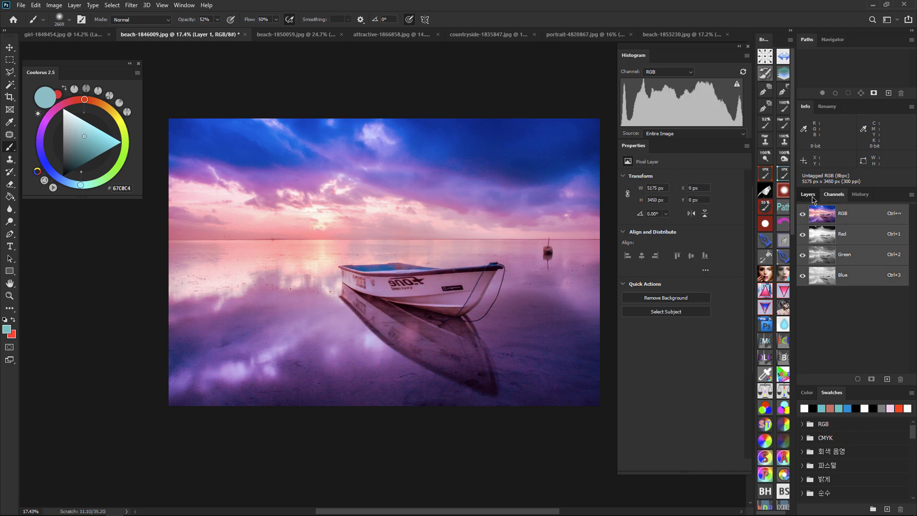
Step: Add a layer mask to Layer 1 and invert it to black
{"action": "left_click", "coordinate": [808, 195]}
{"action": "left_click", "coordinate": [849, 379]}
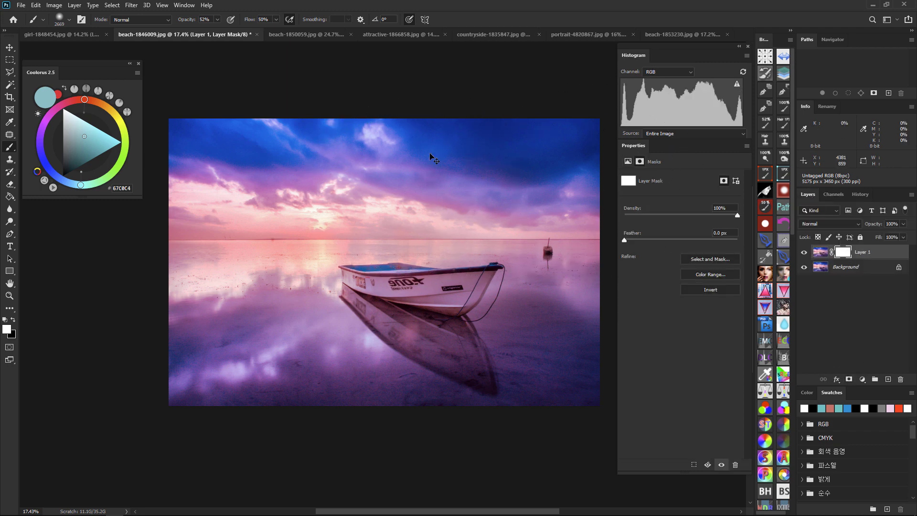
{"action": "key", "text": "ctrl+i"}
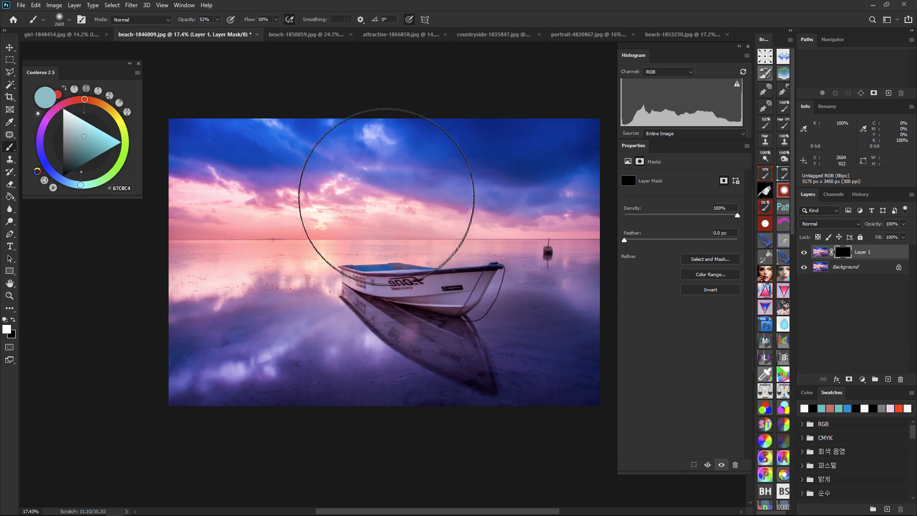
Step: Shrink the brush and paint white on Layer 1's mask over the clouds, horizon glow and nearby water
{"action": "left_click_drag", "start_coordinate": [266, 180], "coordinate": [229, 180]}
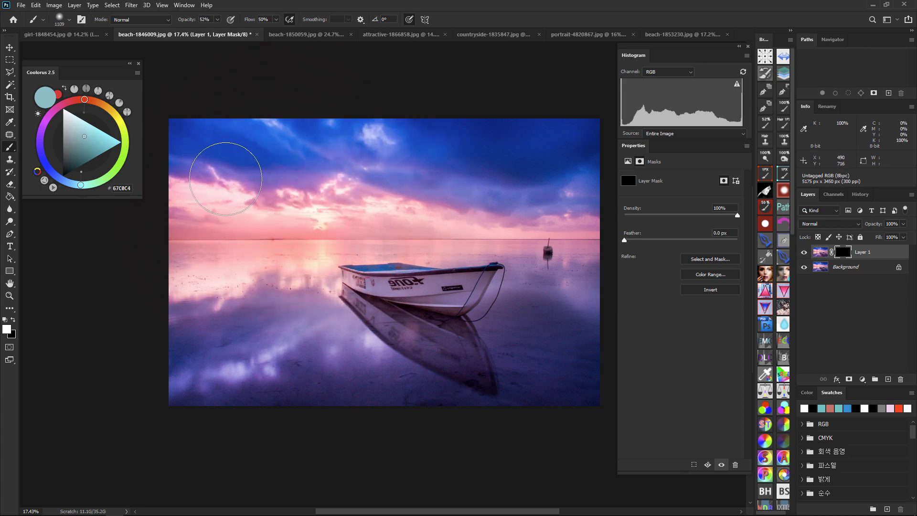
{"action": "mouse_move", "coordinate": [353, 188]}
{"action": "left_mouse_down"}
{"action": "mouse_move", "coordinate": [254, 178]}
{"action": "mouse_move", "coordinate": [471, 205]}
{"action": "mouse_move", "coordinate": [393, 180]}
{"action": "mouse_move", "coordinate": [578, 208]}
{"action": "mouse_move", "coordinate": [527, 201]}
{"action": "mouse_move", "coordinate": [536, 195]}
{"action": "mouse_move", "coordinate": [579, 232]}
{"action": "mouse_move", "coordinate": [565, 246]}
{"action": "mouse_move", "coordinate": [532, 221]}
{"action": "mouse_move", "coordinate": [413, 209]}
{"action": "mouse_move", "coordinate": [529, 200]}
{"action": "mouse_move", "coordinate": [248, 167]}
{"action": "left_mouse_up"}
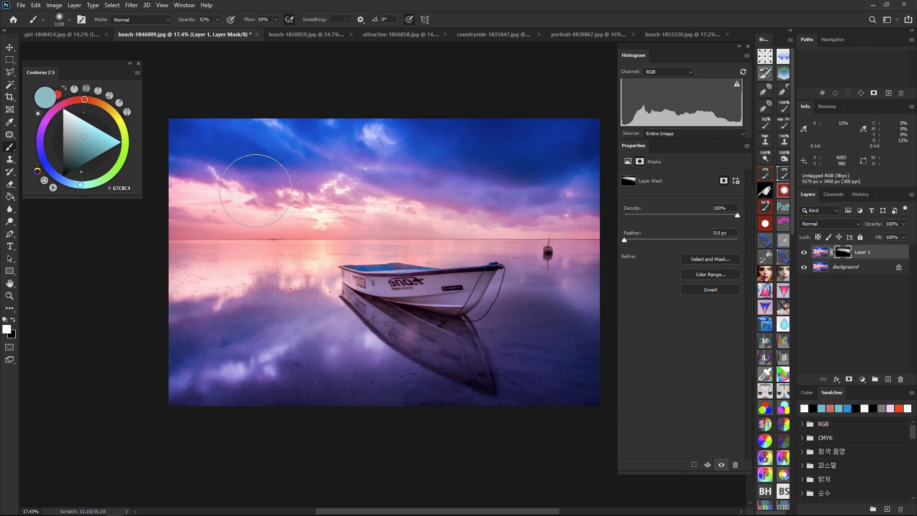
{"action": "mouse_move", "coordinate": [403, 263]}
{"action": "left_mouse_down"}
{"action": "mouse_move", "coordinate": [559, 305]}
{"action": "mouse_move", "coordinate": [554, 211]}
{"action": "left_mouse_up"}
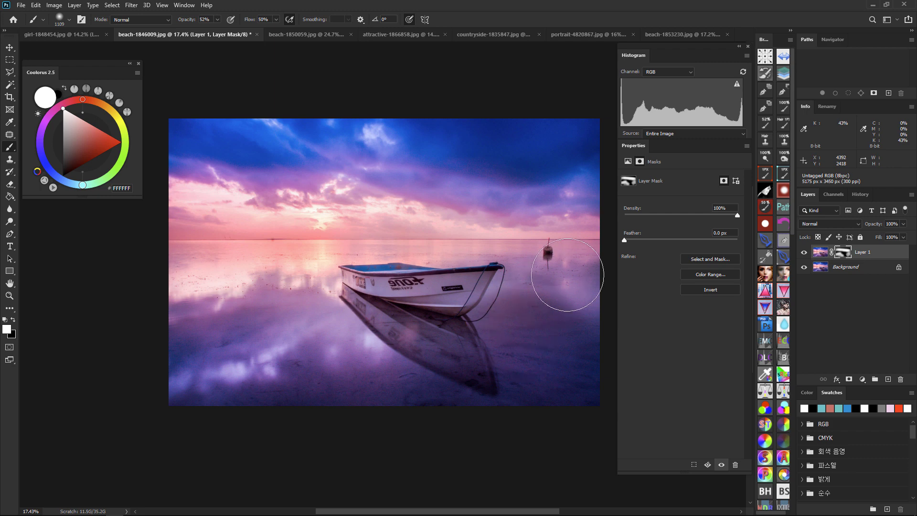
{"action": "scroll", "coordinate": [511, 289], "scroll_direction": "up", "scroll_amount": 1}
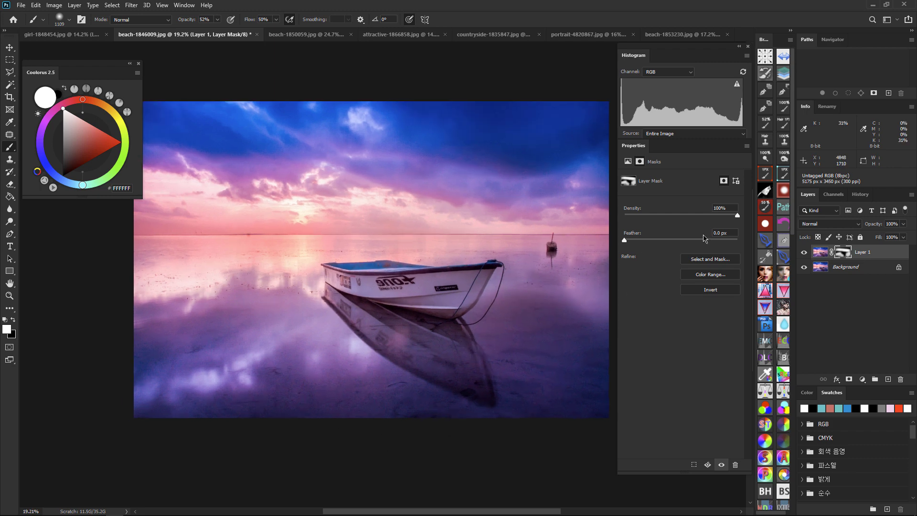
Step: Hide Layer 1 and duplicate the Background layer
{"action": "left_click", "coordinate": [805, 254]}
{"action": "left_click", "coordinate": [858, 267]}
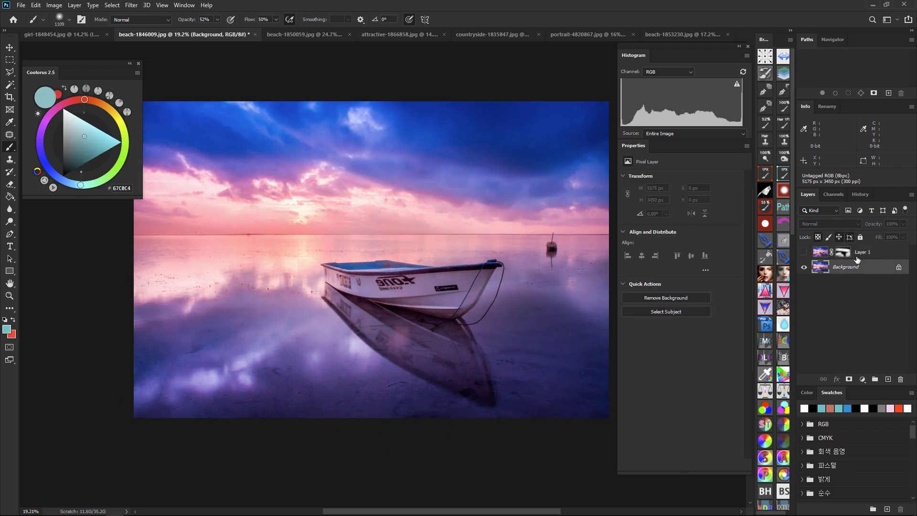
{"action": "key", "text": "ctrl+j"}
Step: Isolate the Background copy's Red and Green channels in turn and compare the highlight ends of their histograms
{"action": "left_click", "coordinate": [834, 194]}
{"action": "left_click", "coordinate": [828, 240]}
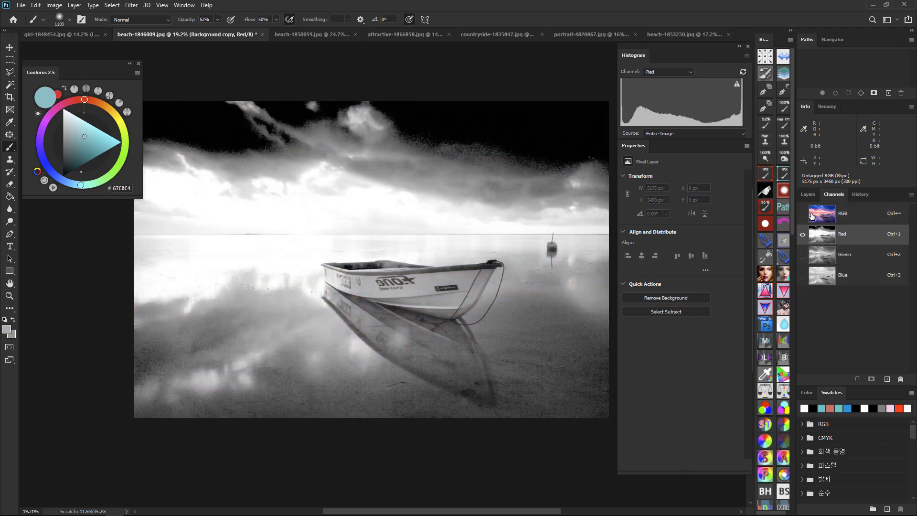
{"action": "left_click_drag", "start_coordinate": [701, 116], "coordinate": [732, 116]}
{"action": "mouse_move", "coordinate": [733, 116]}
{"action": "left_mouse_down"}
{"action": "mouse_move", "coordinate": [709, 122]}
{"action": "mouse_move", "coordinate": [736, 122]}
{"action": "left_mouse_up"}
{"action": "left_click", "coordinate": [824, 258]}
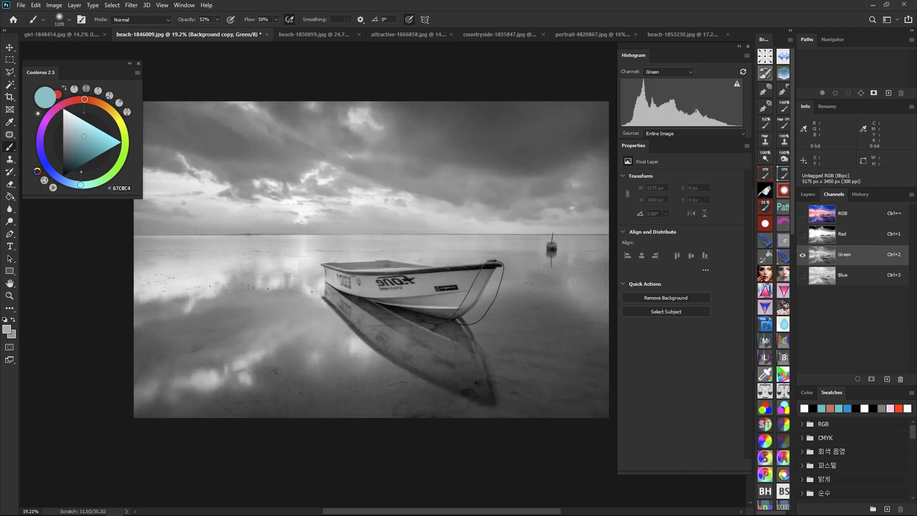
{"action": "mouse_move", "coordinate": [688, 115]}
{"action": "left_mouse_down"}
{"action": "mouse_move", "coordinate": [740, 120]}
{"action": "mouse_move", "coordinate": [722, 111]}
{"action": "left_mouse_up"}
Step: Try a Levels midtone value of 1.42 on the Background copy's Green channel
{"action": "key", "text": "ctrl+l"}
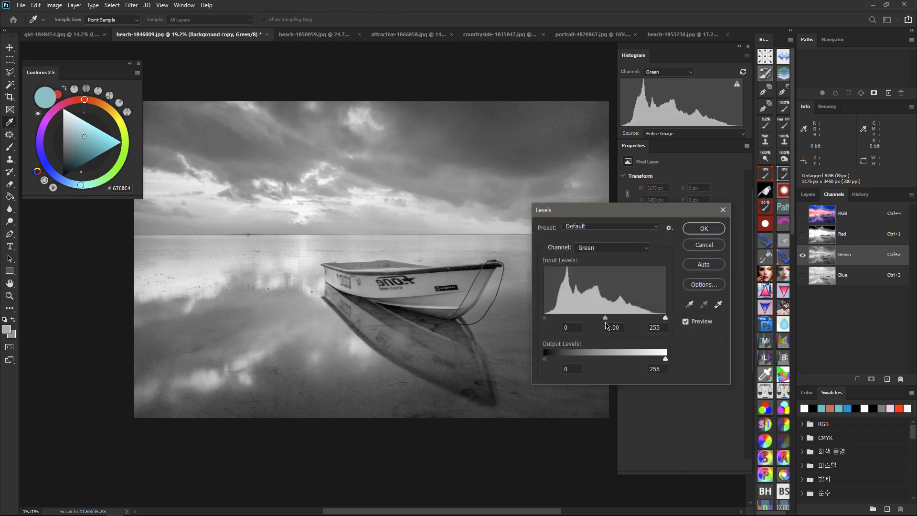
{"action": "mouse_move", "coordinate": [605, 317]}
{"action": "left_mouse_down"}
{"action": "mouse_move", "coordinate": [640, 317]}
{"action": "mouse_move", "coordinate": [572, 312]}
{"action": "mouse_move", "coordinate": [632, 317]}
{"action": "mouse_move", "coordinate": [590, 317]}
{"action": "left_mouse_up"}
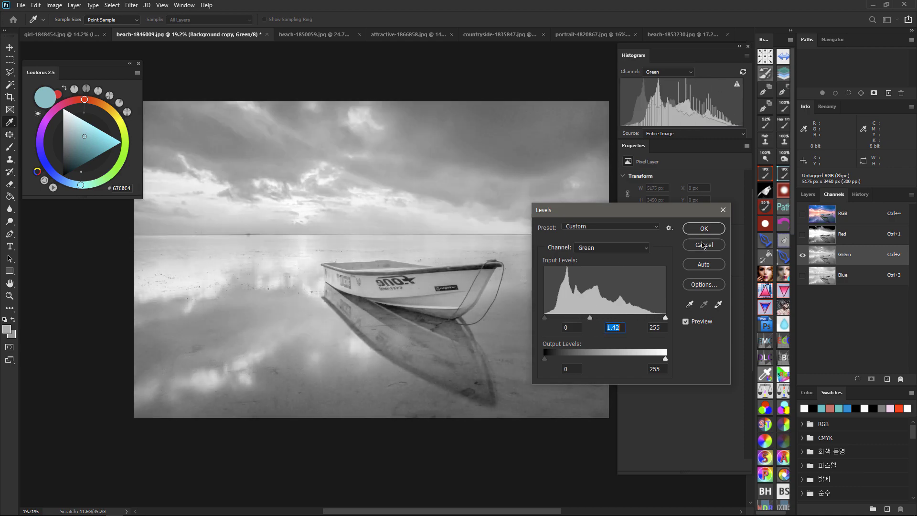
{"action": "left_click", "coordinate": [703, 245]}
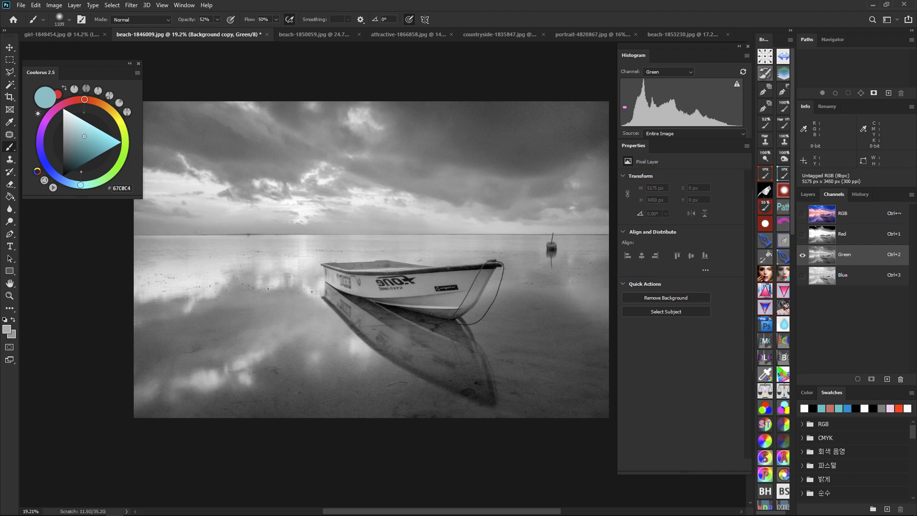
Step: Examine the peak and the sparse highlight range of the Green channel's histogram
{"action": "left_click_drag", "start_coordinate": [718, 108], "coordinate": [741, 123]}
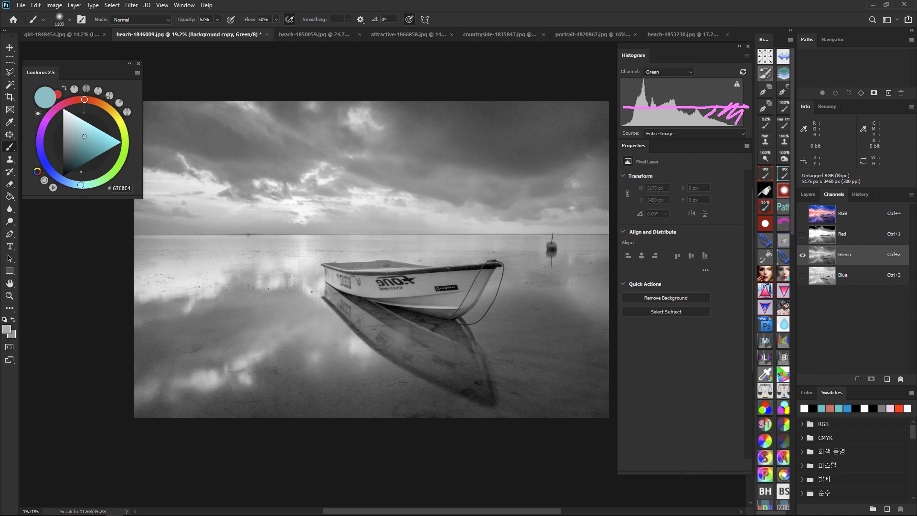
{"action": "left_click_drag", "start_coordinate": [641, 89], "coordinate": [632, 101]}
{"action": "key", "text": "Escape"}
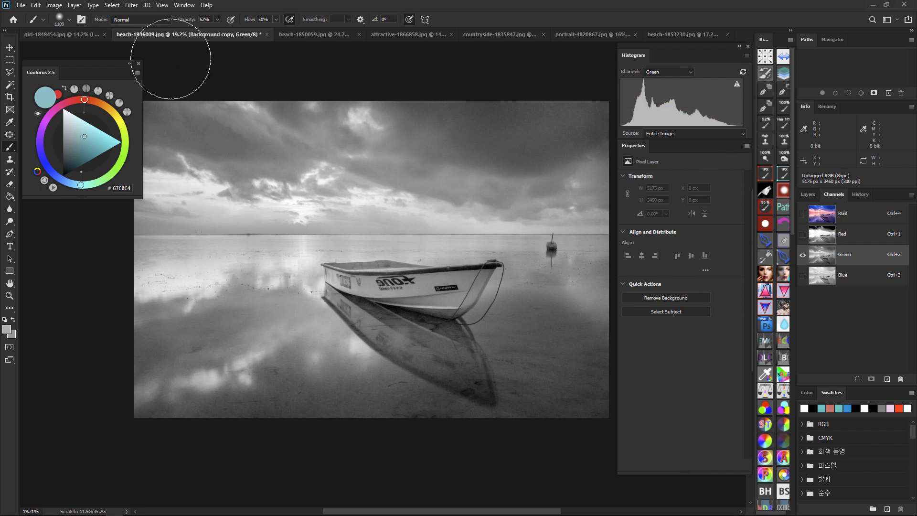
Step: Apply Equalize to the Background copy's Green channel and show the full-color image while Green stays selected
{"action": "left_click", "coordinate": [57, 8]}
{"action": "mouse_move", "coordinate": [109, 30]}
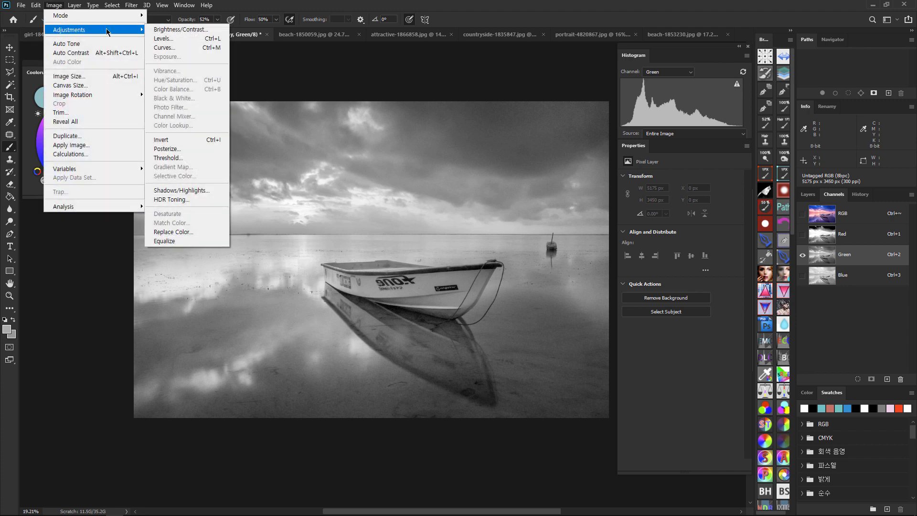
{"action": "left_click", "coordinate": [216, 242]}
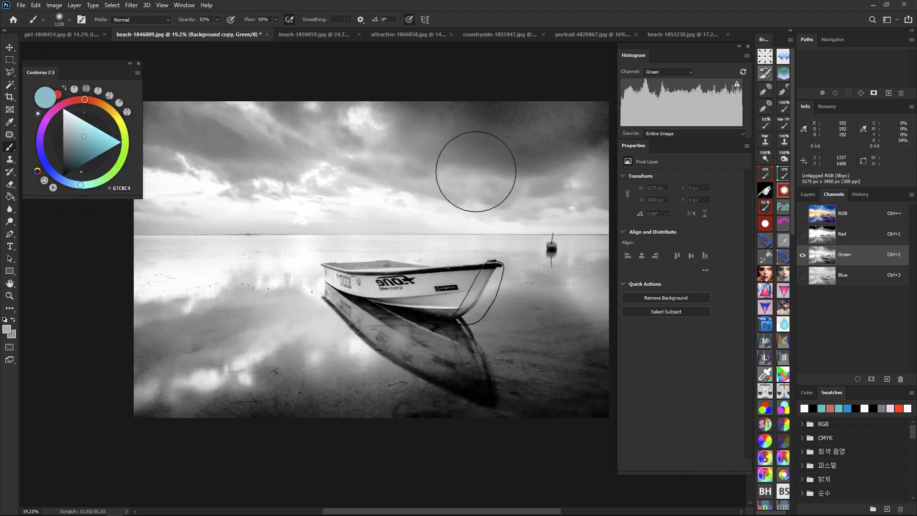
{"action": "left_click", "coordinate": [803, 214]}
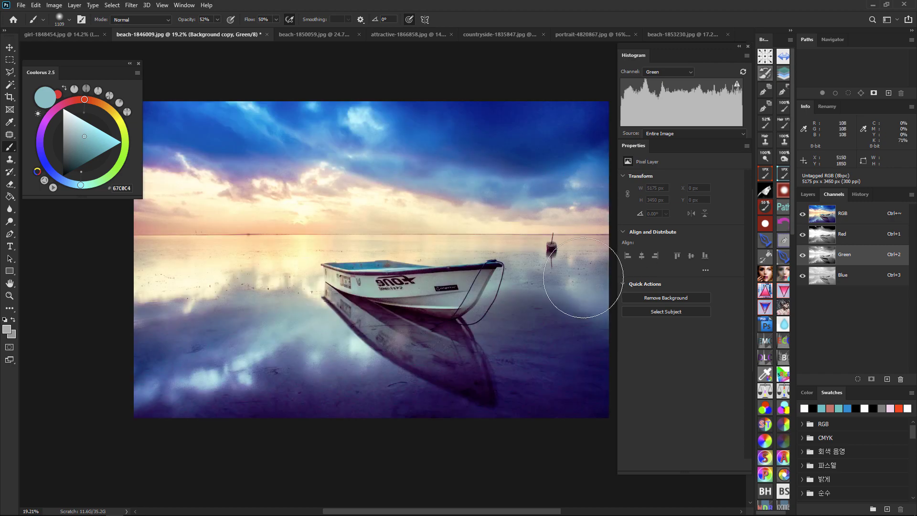
Step: Compare the beach image before and after the Green channel's equalization through the edit history
{"action": "key", "text": "ctrl+z"}
{"action": "key", "text": "ctrl+shift+z"}
{"action": "key", "text": "ctrl+z"}
{"action": "key", "text": "ctrl+shift+z"}
Step: Reactivate the composite RGB channel and add a layer mask inverted to black to the Background copy
{"action": "left_click", "coordinate": [841, 213]}
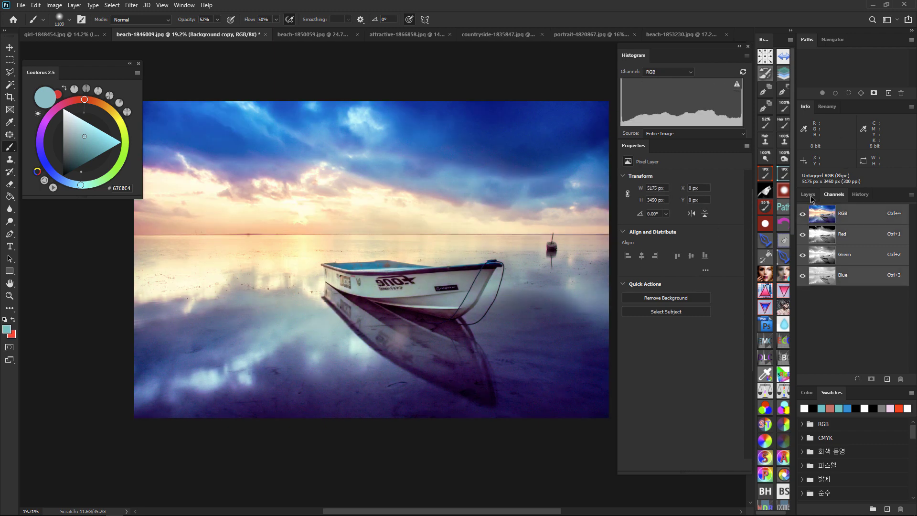
{"action": "left_click", "coordinate": [808, 194]}
{"action": "left_click", "coordinate": [851, 378]}
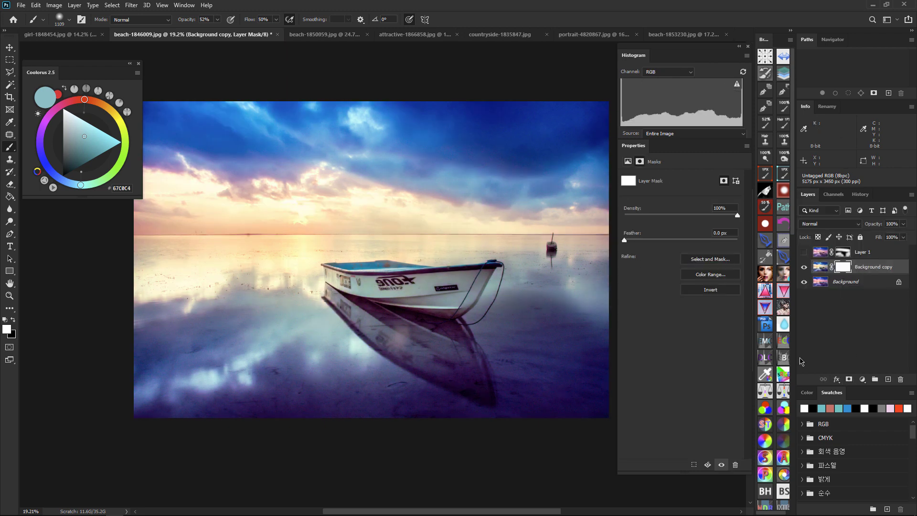
{"action": "key", "text": "ctrl+i"}
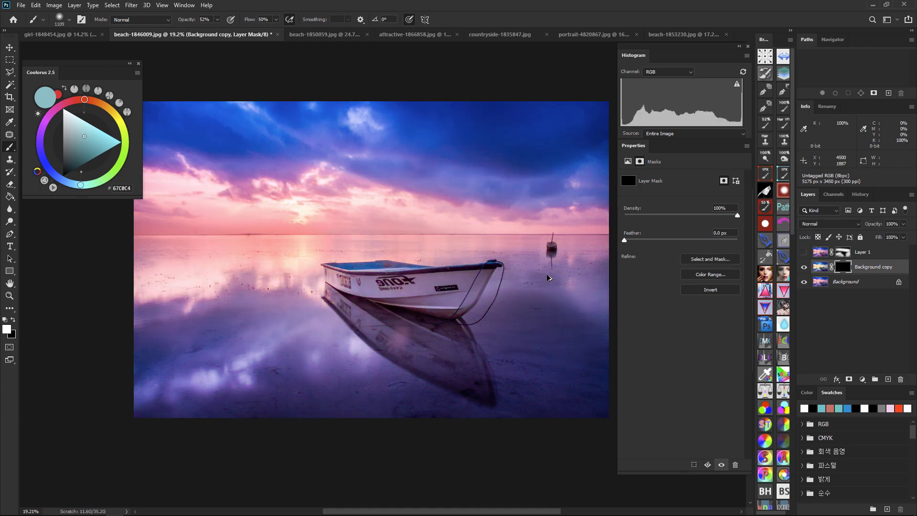
Step: Switch the Background copy's layer mask off and on repeatedly to compare the equalized and original colors
{"action": "key", "text": "ctrl+shift+m"}
{"action": "key", "text": "ctrl+shift+m"}
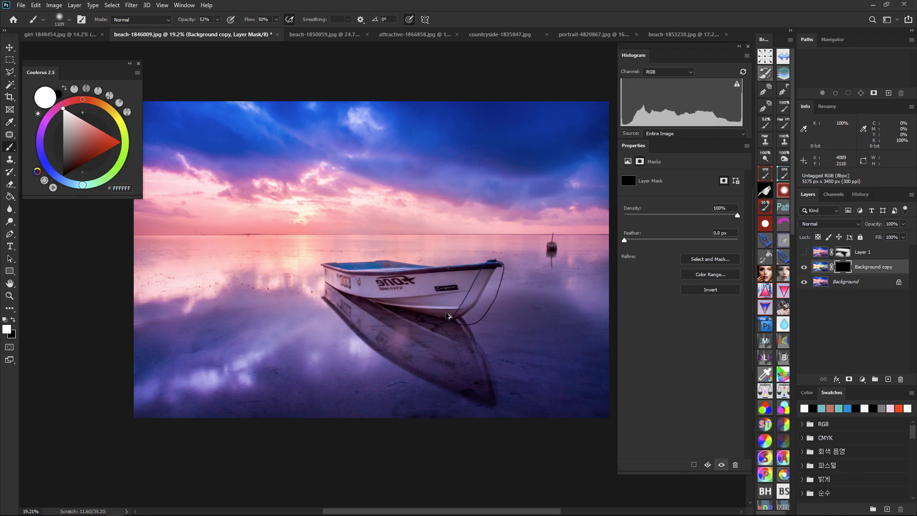
{"action": "key", "text": "ctrl+shift+m"}
{"action": "key", "text": "ctrl+shift+m"}
{"action": "key", "text": "ctrl+shift+m"}
{"action": "key", "text": "ctrl+shift+m"}
{"action": "left_click", "coordinate": [843, 268], "text": "shift"}
{"action": "left_click", "coordinate": [843, 267], "text": "shift"}
{"action": "left_click", "coordinate": [843, 268], "text": "shift"}
{"action": "left_click", "coordinate": [843, 269], "text": "shift"}
Step: Enlarge the brush to 2186 px and paint white on the Background copy's mask over the water around the boat
{"action": "left_click_drag", "start_coordinate": [383, 265], "coordinate": [482, 265], "text": "alt"}
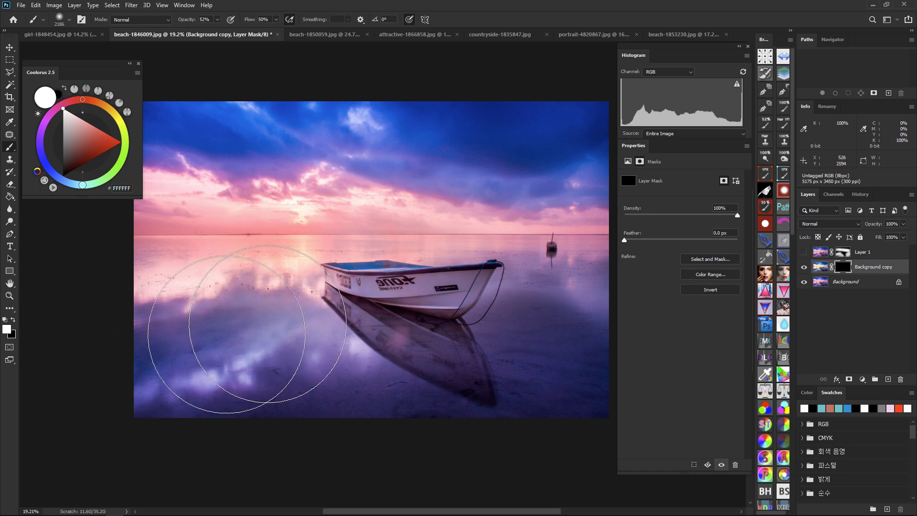
{"action": "left_click_drag", "start_coordinate": [232, 355], "coordinate": [410, 378]}
{"action": "scroll", "coordinate": [409, 379], "scroll_direction": "right", "scroll_amount": 2}
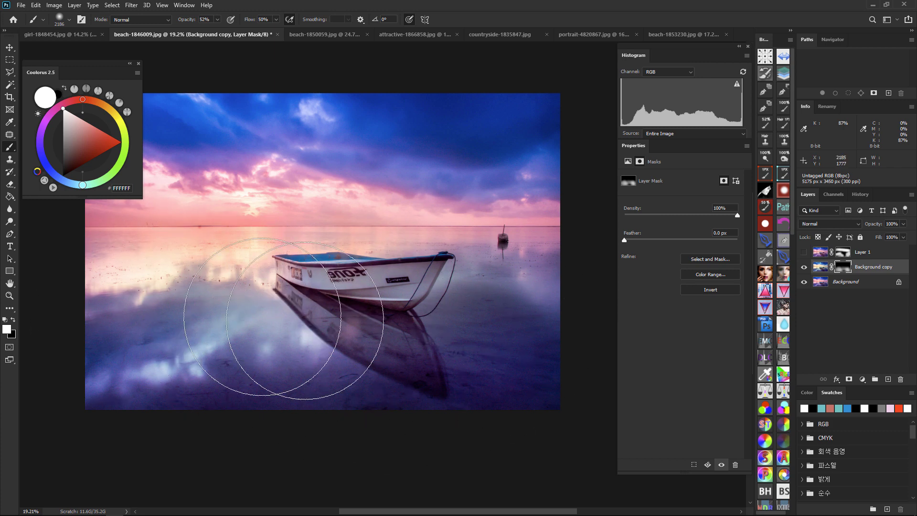
{"action": "scroll", "coordinate": [462, 297], "scroll_direction": "down", "scroll_amount": 2}
{"action": "scroll", "coordinate": [466, 324], "scroll_direction": "up", "scroll_amount": 2}
{"action": "key", "text": "ctrl+comma"}
{"action": "key", "text": "ctrl+comma"}
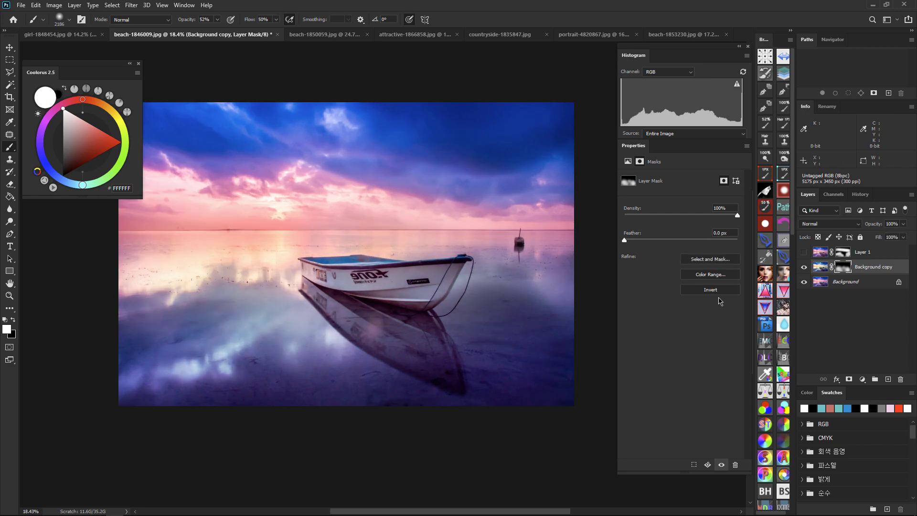
Step: Disable the Background copy's mask and examine the refreshed histogram of its Green channel
{"action": "left_click", "coordinate": [843, 268], "text": "shift"}
{"action": "left_click", "coordinate": [836, 197]}
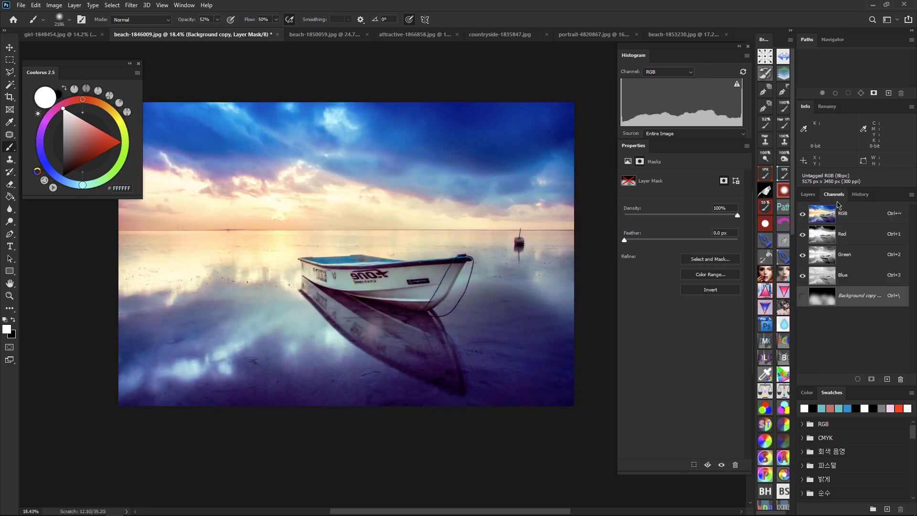
{"action": "left_click", "coordinate": [844, 258]}
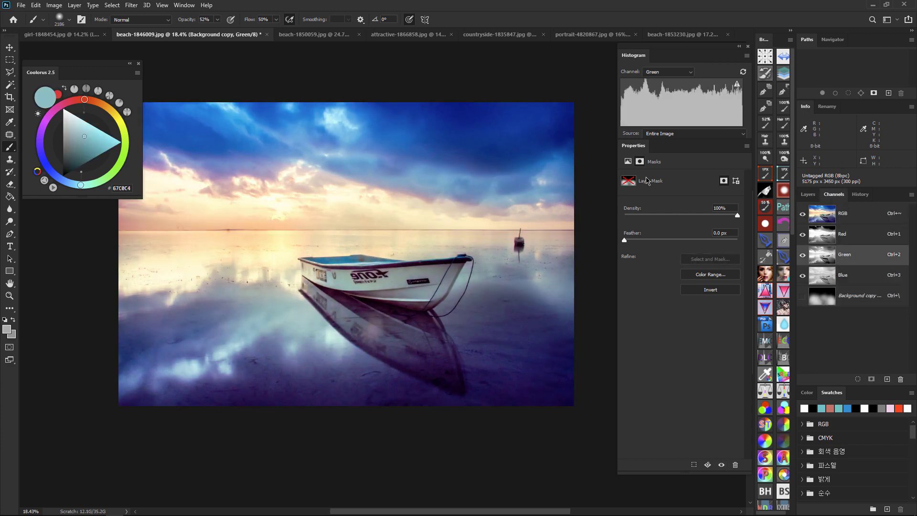
{"action": "left_click", "coordinate": [743, 73]}
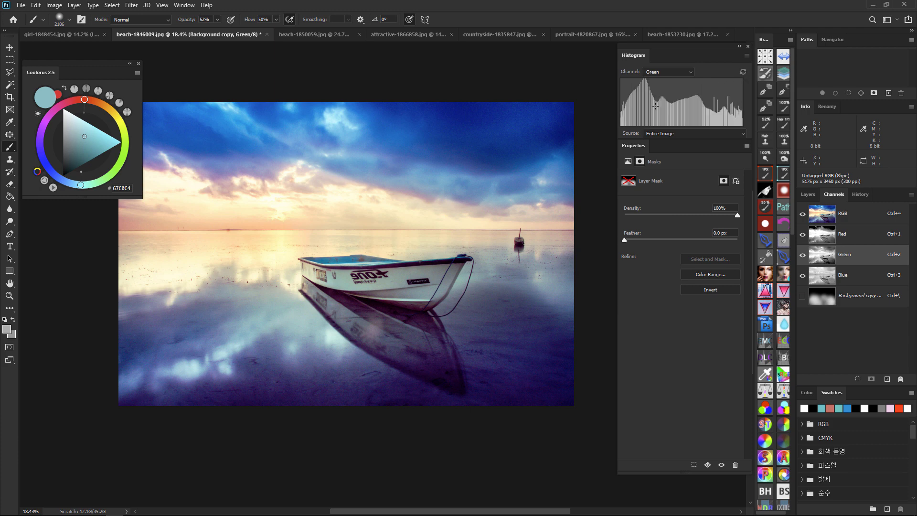
{"action": "left_click", "coordinate": [817, 195]}
Step: Switch to beach-1850059.jpg and merge the masked Layer 1 into its Background layer
{"action": "left_click", "coordinate": [314, 34]}
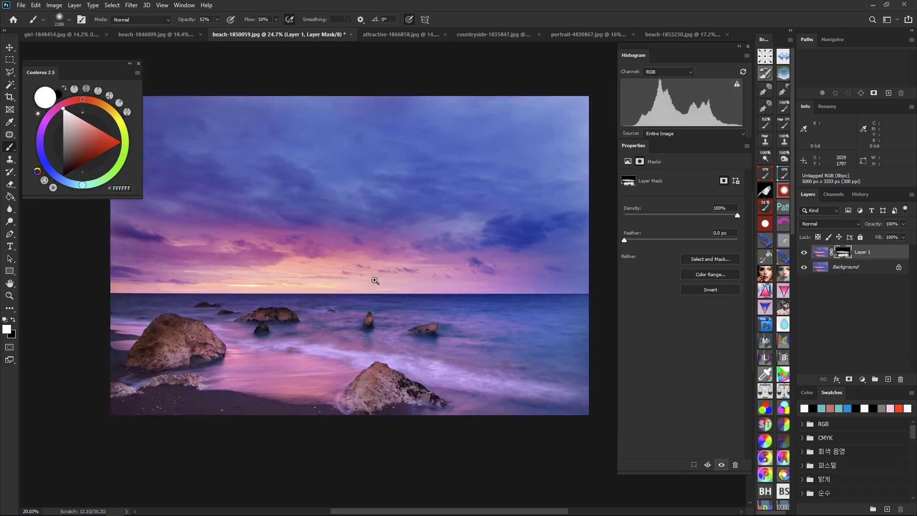
{"action": "scroll", "coordinate": [375, 281], "scroll_direction": "down", "scroll_amount": 3}
{"action": "key", "text": "ctrl+e"}
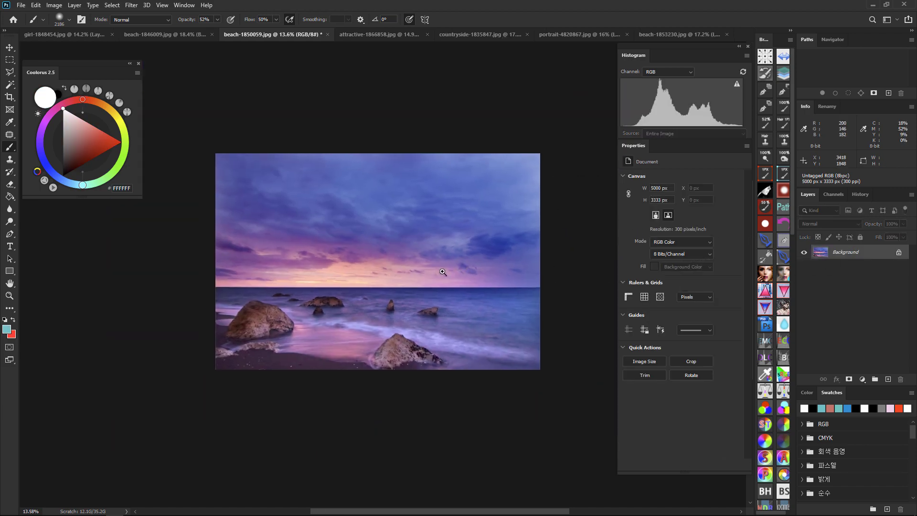
Step: Duplicate the Background layer and examine the histograms of the copy's Red, Green and Blue channels
{"action": "scroll", "coordinate": [437, 286], "scroll_direction": "up", "scroll_amount": 2}
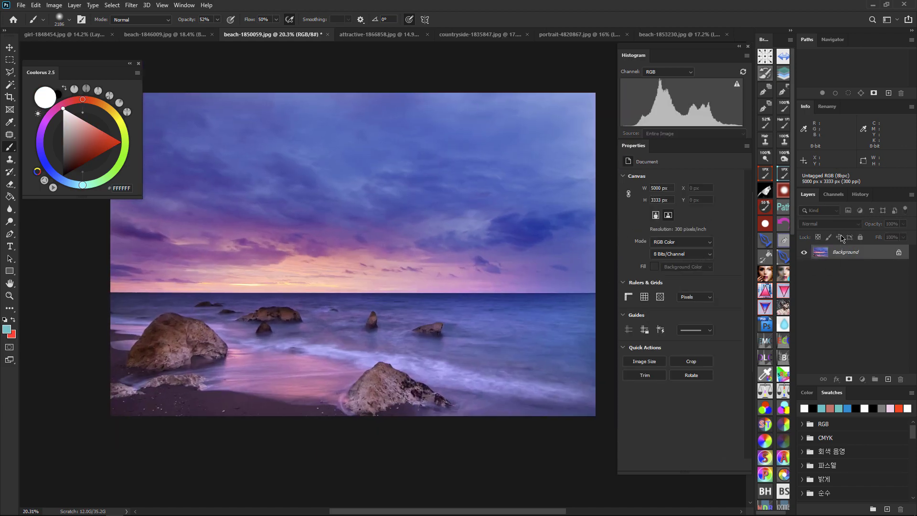
{"action": "key", "text": "ctrl+j"}
{"action": "left_click", "coordinate": [833, 195]}
{"action": "left_click", "coordinate": [828, 258]}
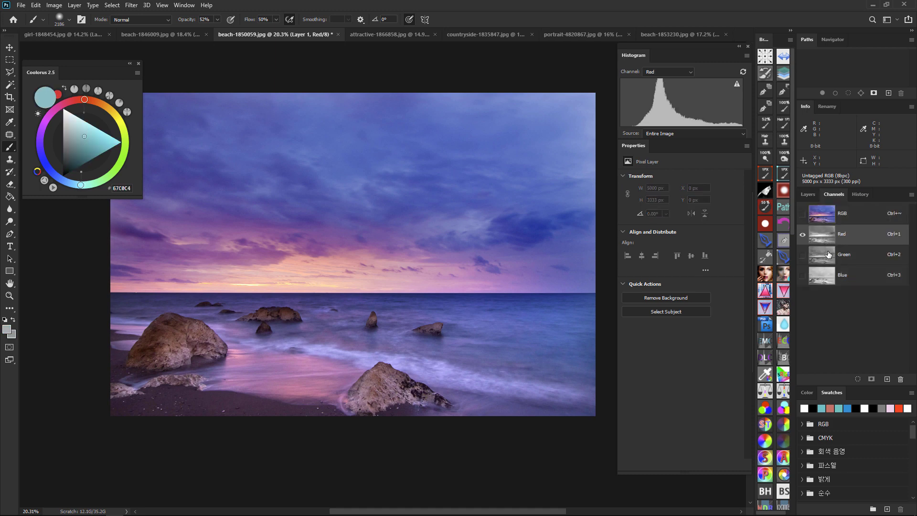
{"action": "left_click", "coordinate": [828, 276]}
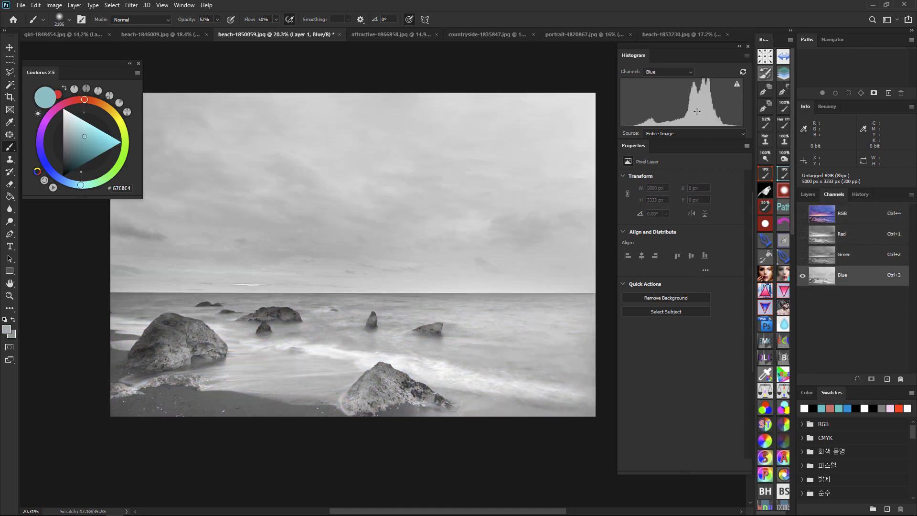
{"action": "left_click", "coordinate": [852, 216]}
{"action": "left_click", "coordinate": [807, 194]}
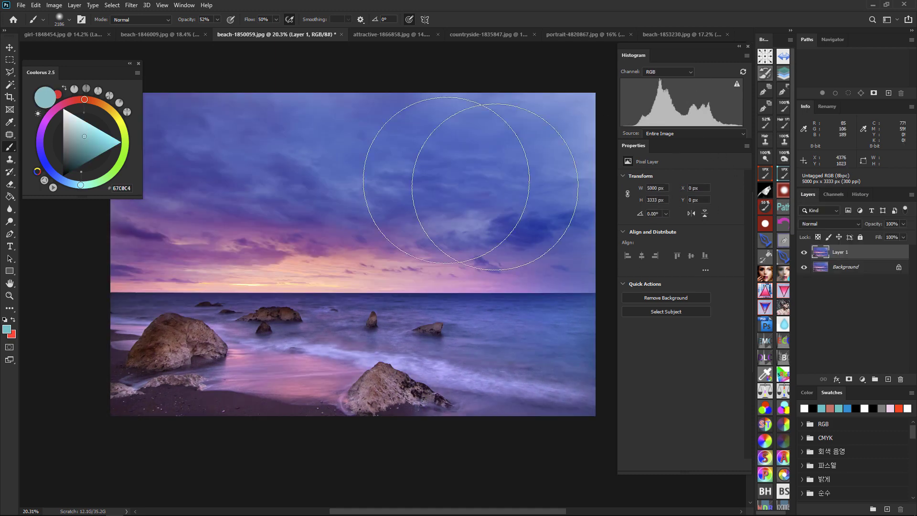
Step: Apply Equalize to all channels of Layer 1 and examine the refreshed RGB histogram
{"action": "left_click", "coordinate": [54, 5]}
{"action": "mouse_move", "coordinate": [120, 30]}
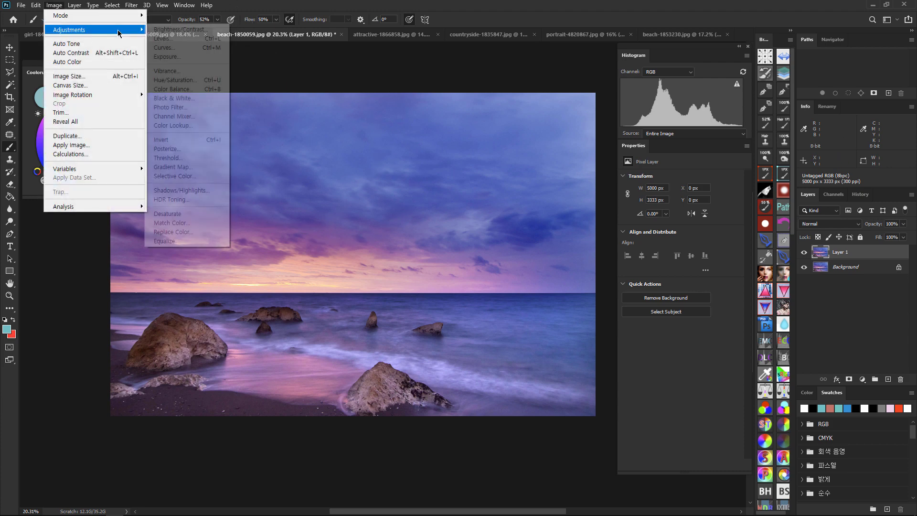
{"action": "left_click", "coordinate": [210, 242]}
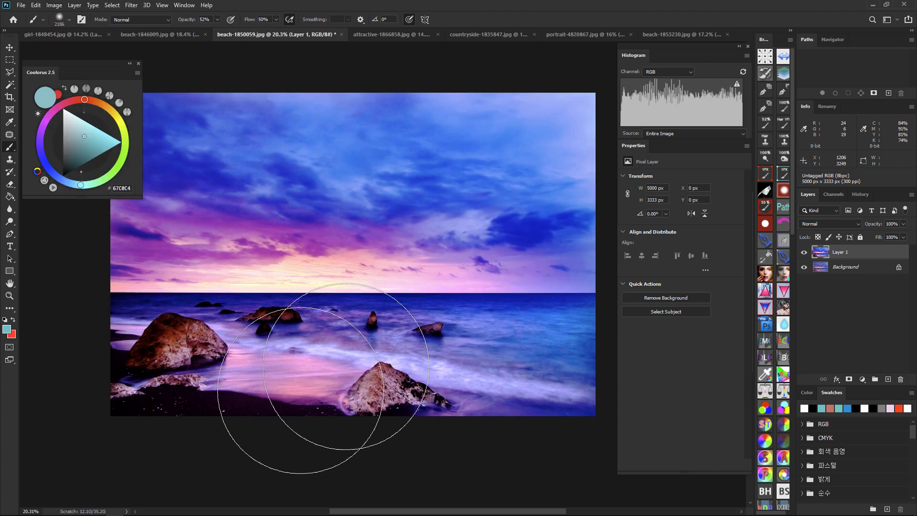
{"action": "mouse_move", "coordinate": [485, 310]}
{"action": "left_mouse_down"}
{"action": "mouse_move", "coordinate": [504, 320]}
{"action": "mouse_move", "coordinate": [522, 307]}
{"action": "left_mouse_up"}
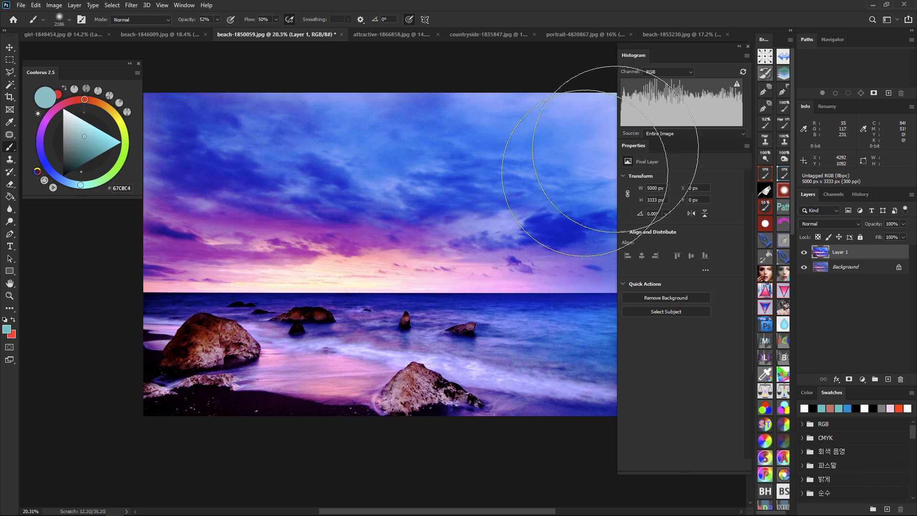
{"action": "left_click", "coordinate": [739, 84]}
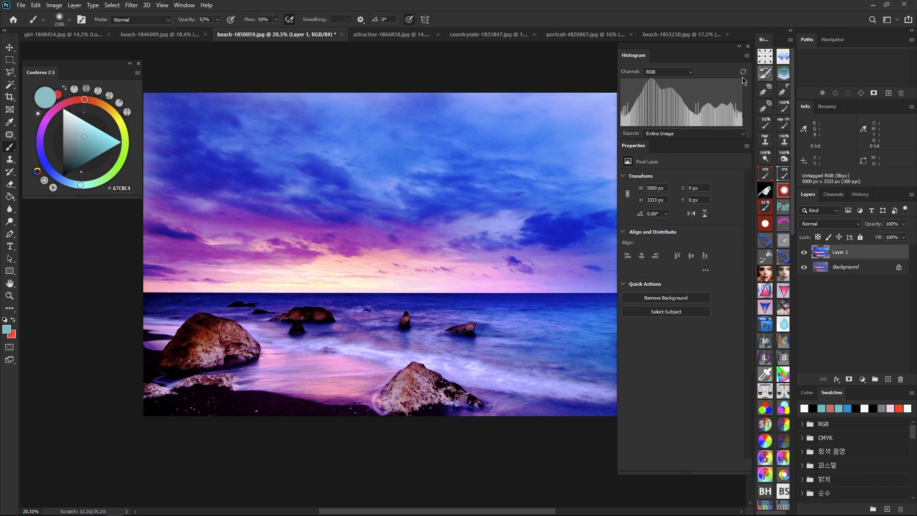
{"action": "key", "text": "ctrl+z"}
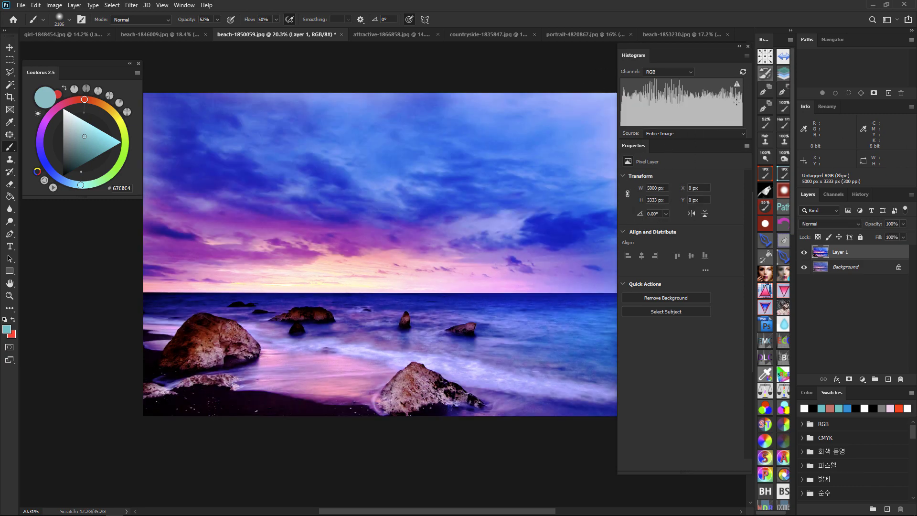
Step: Switch Layer 1's visibility off and on to compare it with the original, and undo the all-channel Equalize
{"action": "key", "text": "ctrl+comma"}
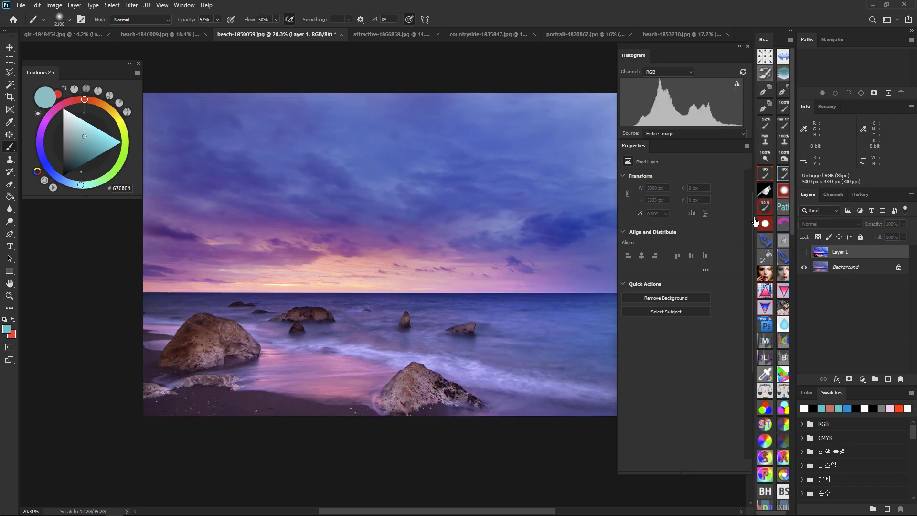
{"action": "key", "text": "ctrl+comma"}
{"action": "key", "text": "ctrl+comma"}
{"action": "key", "text": "ctrl+comma"}
{"action": "key", "text": "ctrl+comma"}
{"action": "key", "text": "ctrl+comma"}
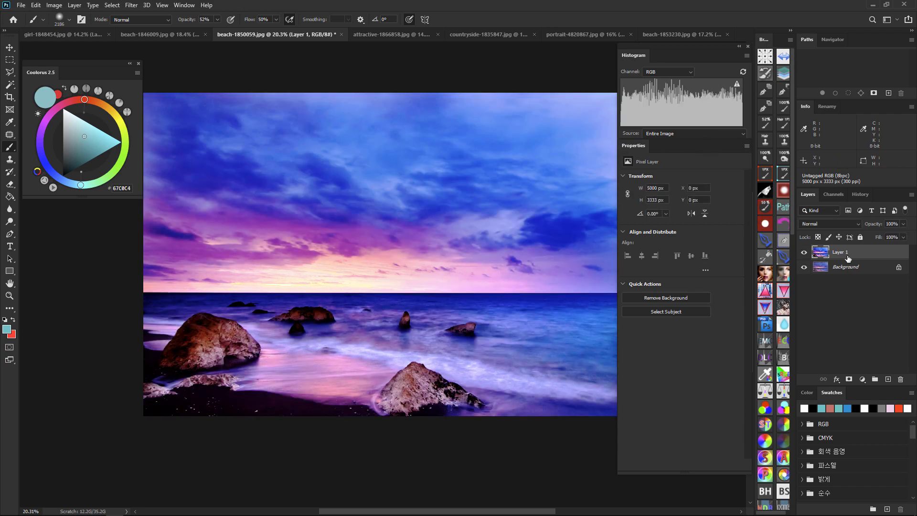
{"action": "key", "text": "Delete"}
{"action": "key", "text": "ctrl+z"}
Step: Examine the Red channel's histogram and apply Equalize to Layer 1's Red channel only, with the full-color image displayed
{"action": "left_click", "coordinate": [836, 195]}
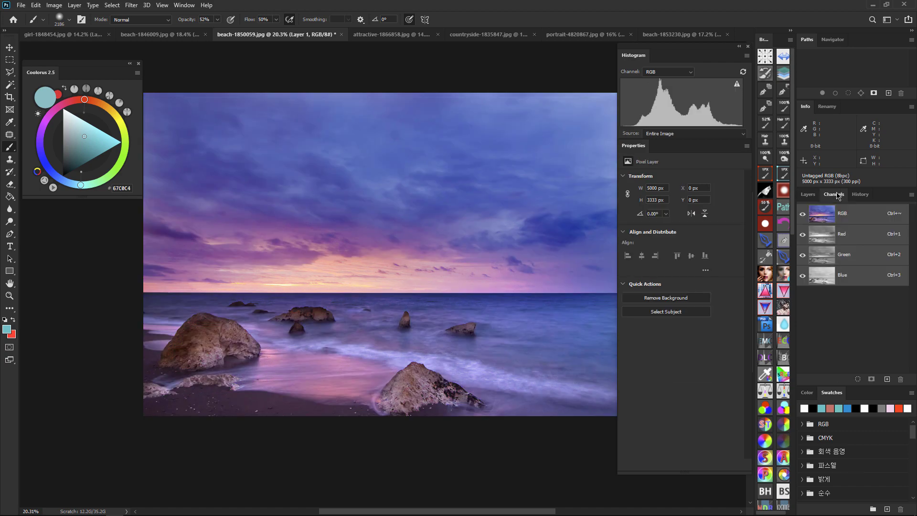
{"action": "left_click", "coordinate": [824, 238]}
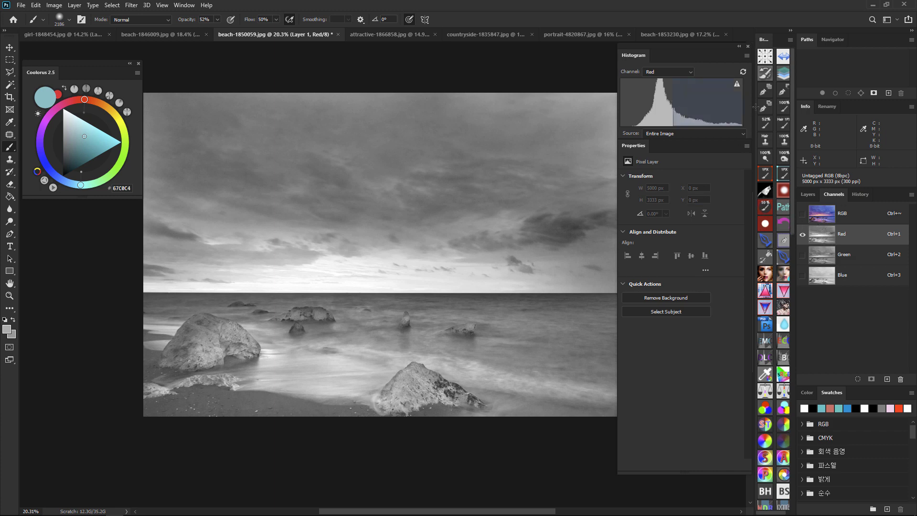
{"action": "left_click", "coordinate": [839, 215]}
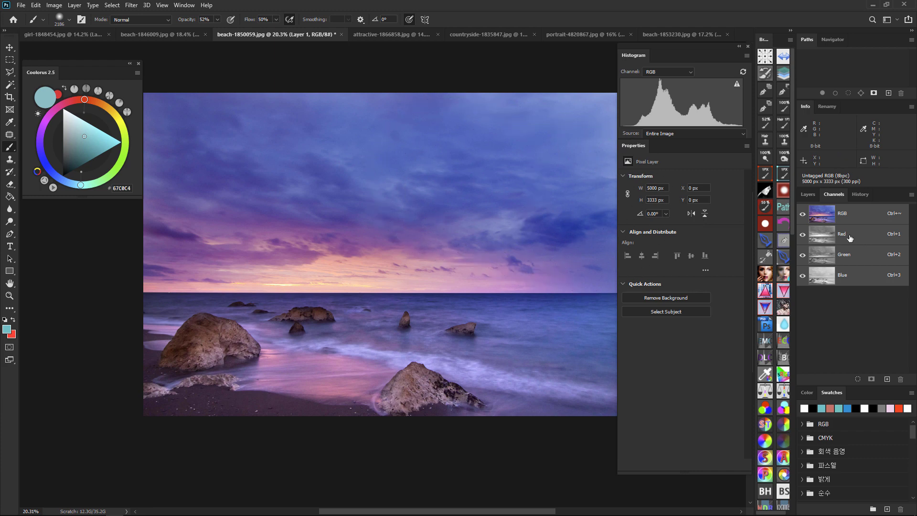
{"action": "left_click", "coordinate": [841, 235]}
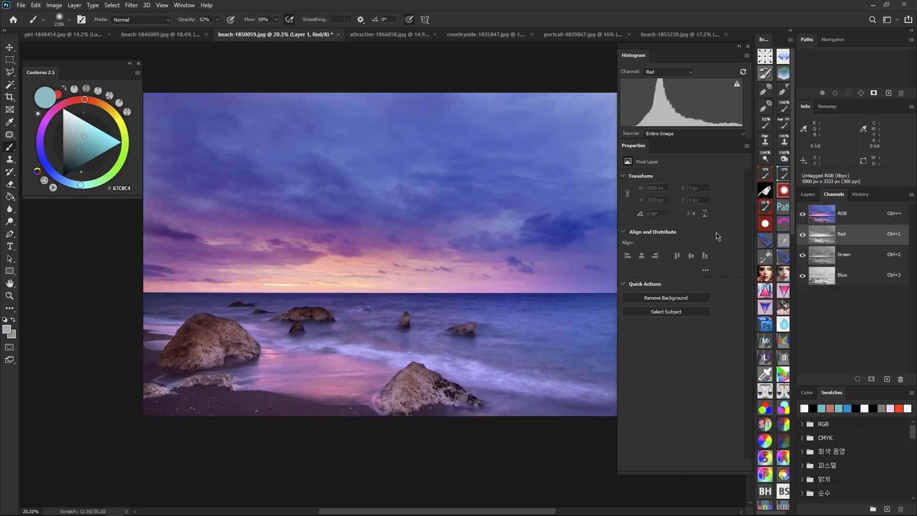
{"action": "left_click", "coordinate": [54, 6]}
{"action": "mouse_move", "coordinate": [109, 31]}
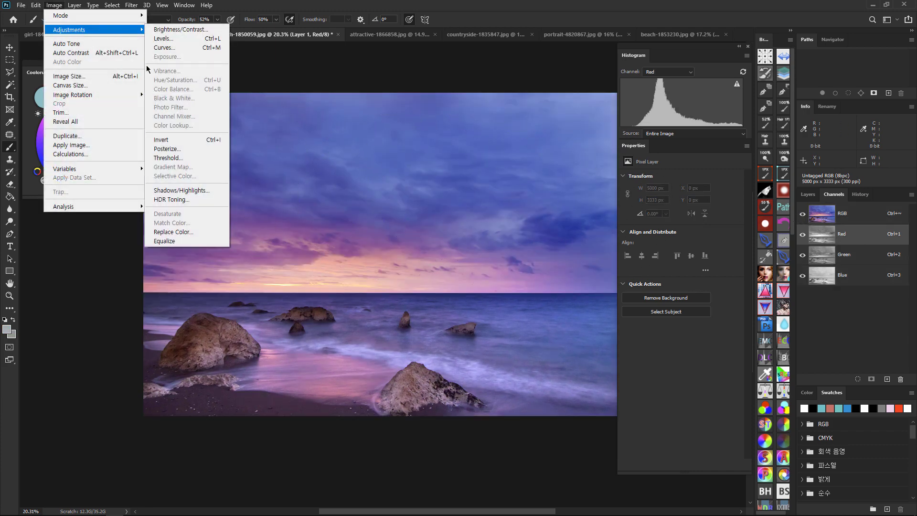
{"action": "left_click", "coordinate": [204, 242]}
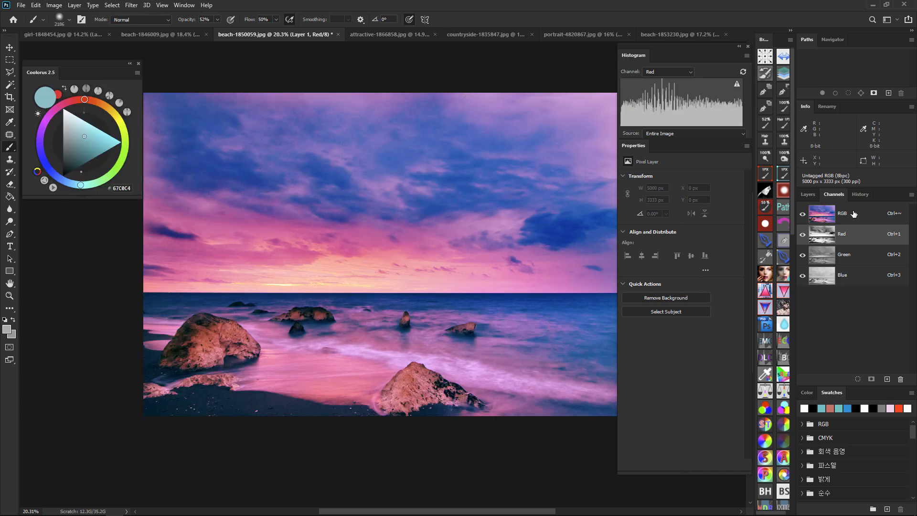
{"action": "left_click", "coordinate": [855, 213]}
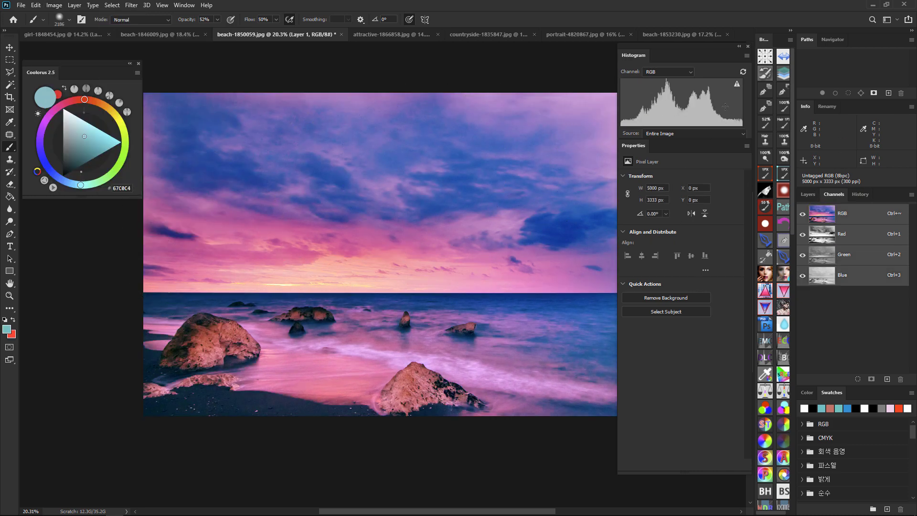
Step: Toggle Layer 1's visibility repeatedly to compare the Red-equalized beach with the original colors
{"action": "left_click", "coordinate": [808, 195]}
{"action": "scroll", "coordinate": [544, 254], "scroll_direction": "down", "scroll_amount": 2}
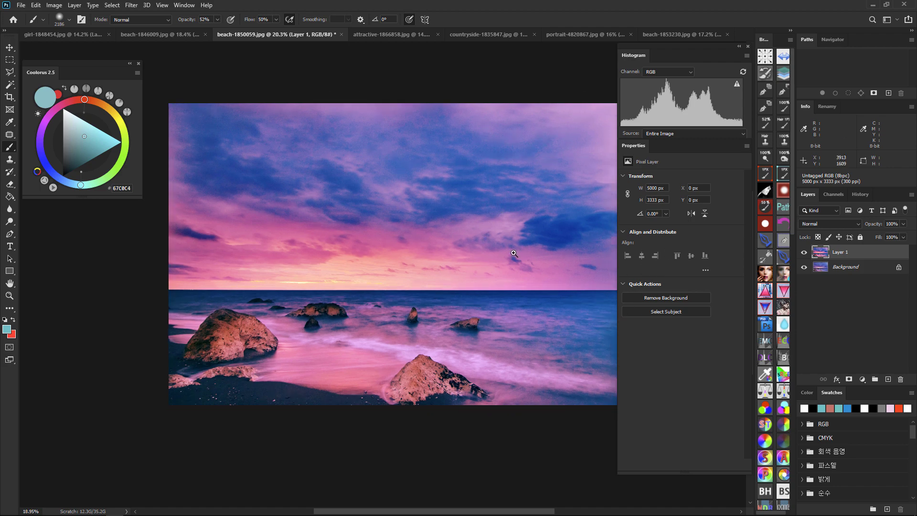
{"action": "key", "text": "ctrl+comma"}
{"action": "key", "text": "ctrl+comma"}
{"action": "key", "text": "ctrl+comma"}
{"action": "key", "text": "ctrl+comma"}
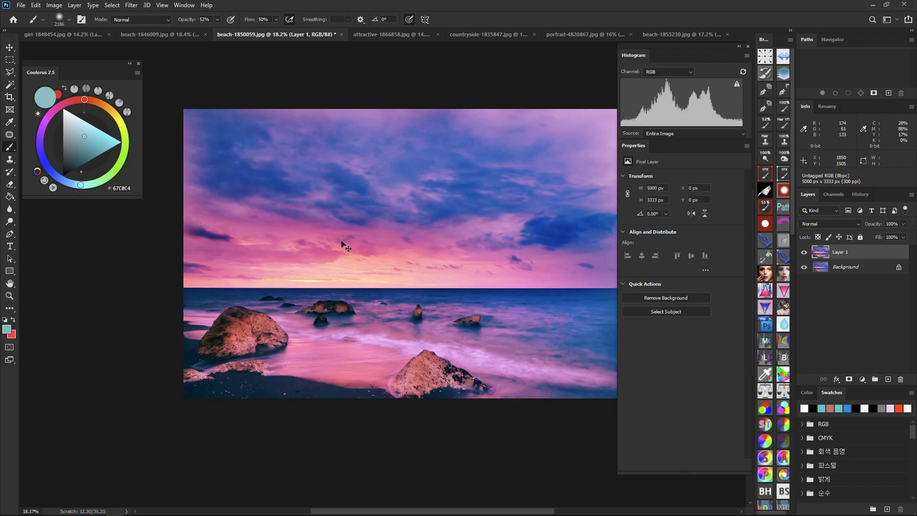
{"action": "key", "text": "ctrl+comma"}
{"action": "key", "text": "ctrl+comma"}
{"action": "key", "text": "ctrl+comma"}
{"action": "key", "text": "ctrl+comma"}
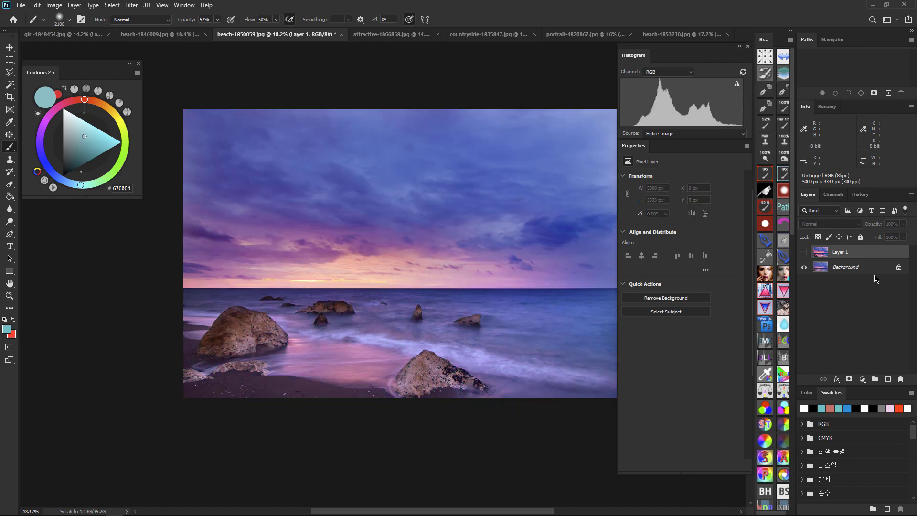
Step: Add an inverted, black layer mask to Layer 1 and reduce the brush to 987 px
{"action": "left_click", "coordinate": [848, 378]}
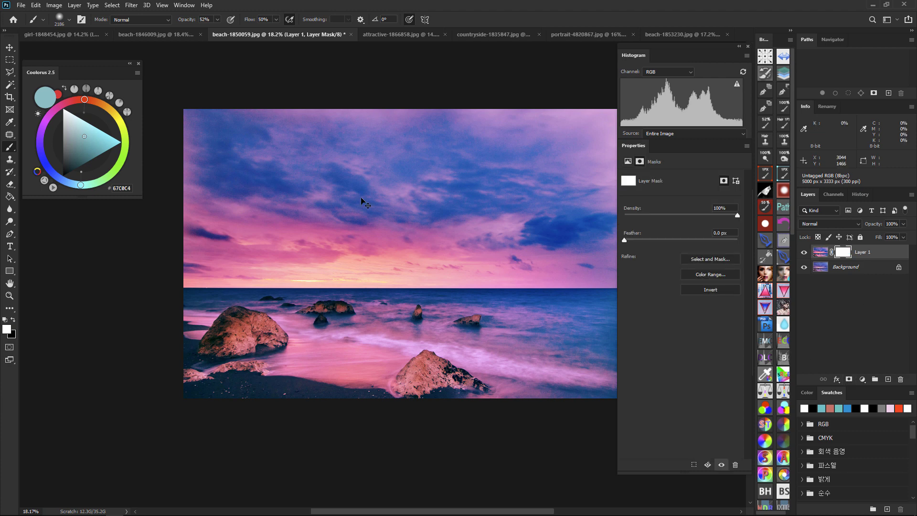
{"action": "key", "text": "ctrl+i"}
{"action": "key", "text": "bracketleft"}
{"action": "key", "text": "bracketleft"}
{"action": "key", "text": "bracketleft"}
{"action": "key", "text": "bracketleft"}
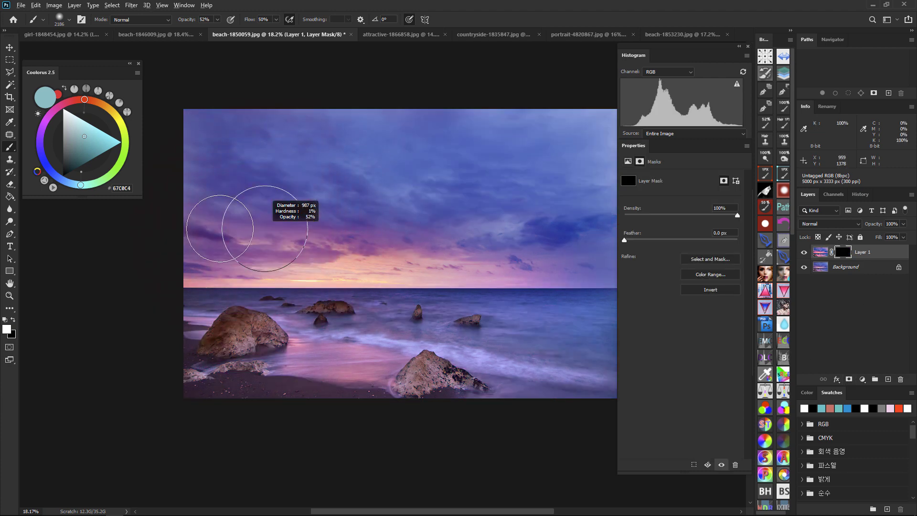
Step: Paint white on Layer 1's mask over the horizon clouds, rocks, wet sand and surf, undoing and redoing strokes to compare
{"action": "mouse_move", "coordinate": [346, 240]}
{"action": "left_mouse_down"}
{"action": "mouse_move", "coordinate": [365, 231]}
{"action": "mouse_move", "coordinate": [466, 236]}
{"action": "mouse_move", "coordinate": [518, 267]}
{"action": "left_mouse_up"}
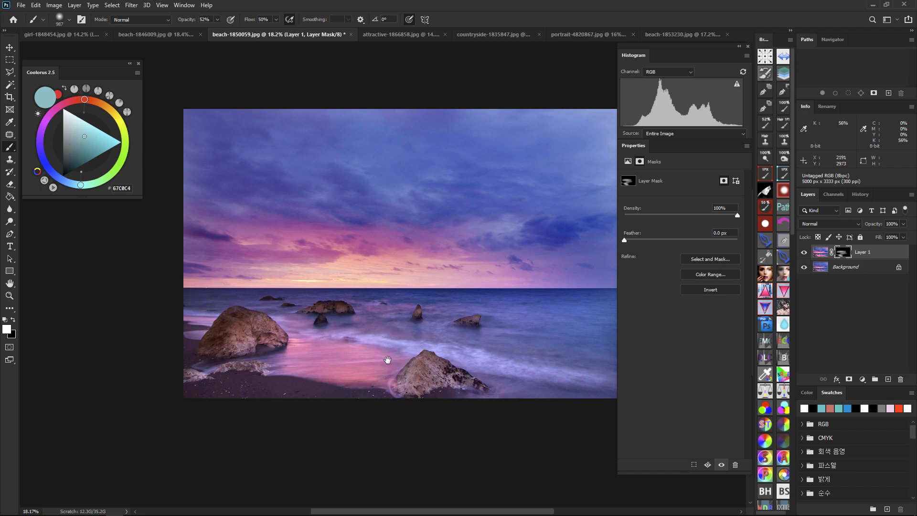
{"action": "scroll", "coordinate": [385, 361], "scroll_direction": "right", "scroll_amount": 2}
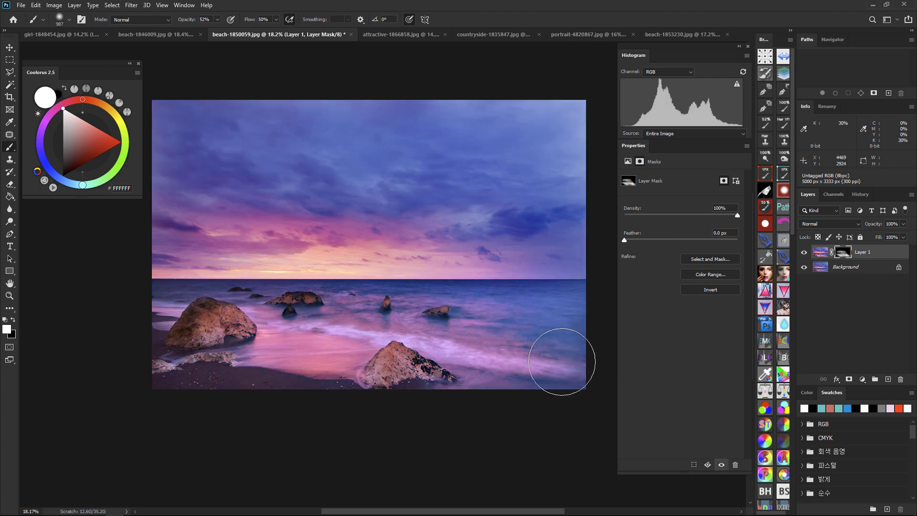
{"action": "key", "text": "ctrl+z"}
{"action": "key", "text": "ctrl+shift+z"}
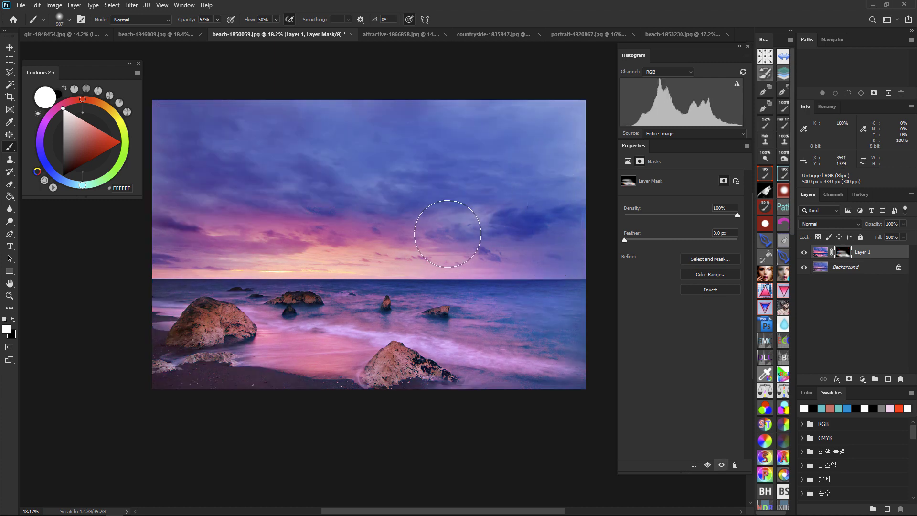
{"action": "key", "text": "ctrl+z"}
{"action": "key", "text": "ctrl+shift+z"}
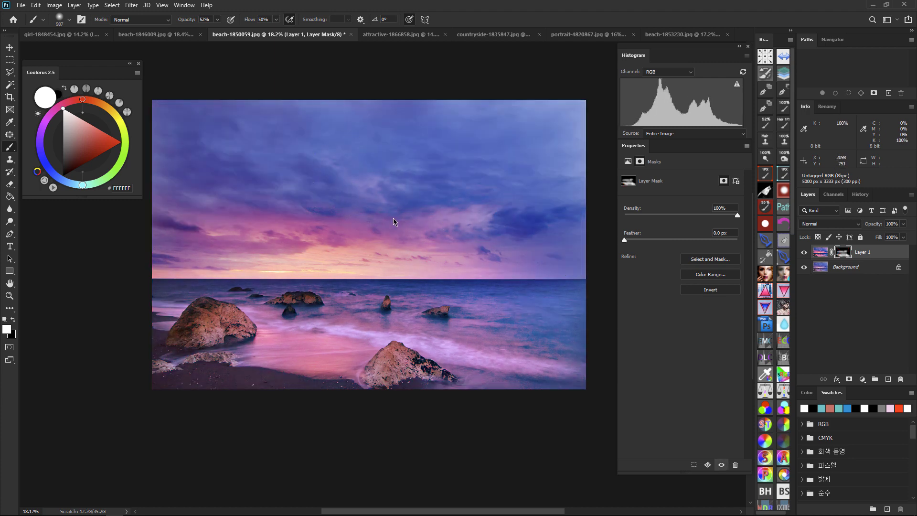
{"action": "key", "text": "ctrl+z"}
{"action": "key", "text": "ctrl+shift+z"}
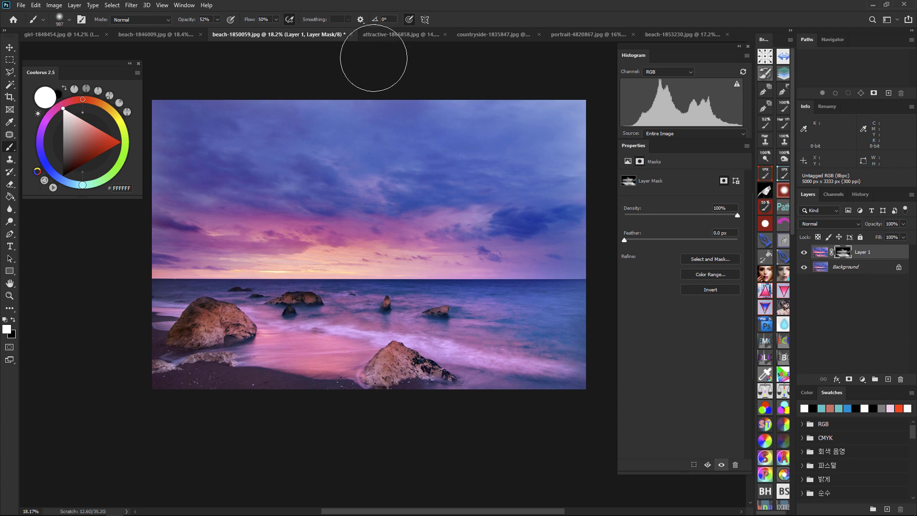
Step: Switch to attractive-1866858.jpg and delete the masked Layer 1 and Layer 2
{"action": "left_click", "coordinate": [390, 37]}
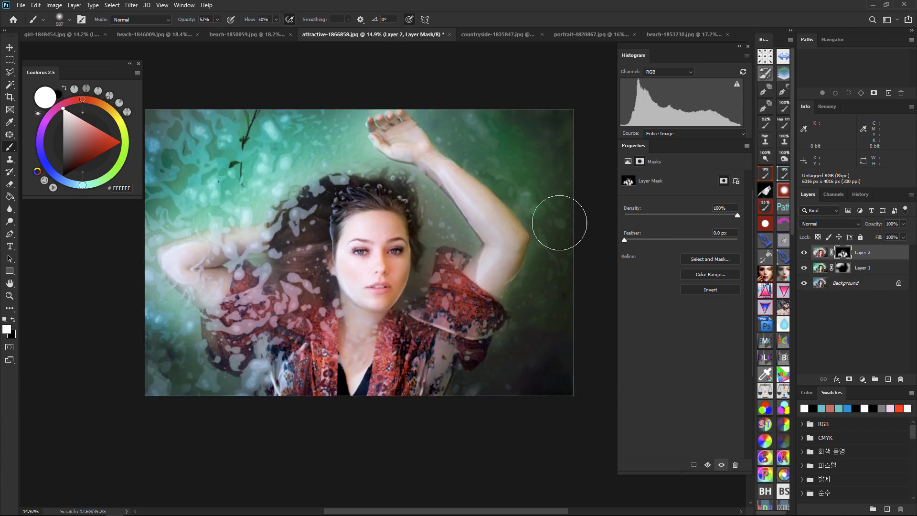
{"action": "left_click", "coordinate": [873, 269]}
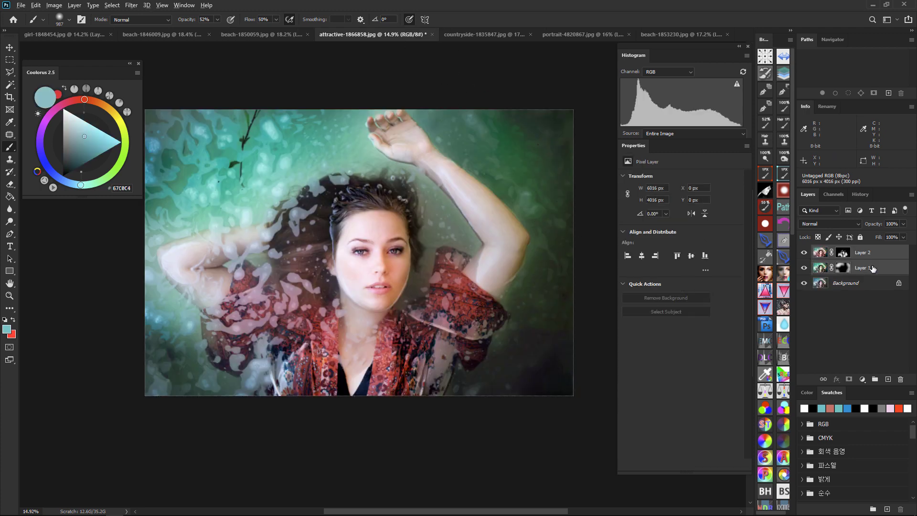
{"action": "left_click", "coordinate": [872, 269], "text": "ctrl"}
Step: View the portrait's Red channel alone and examine the upper tonal range of its histogram
{"action": "left_click", "coordinate": [834, 194]}
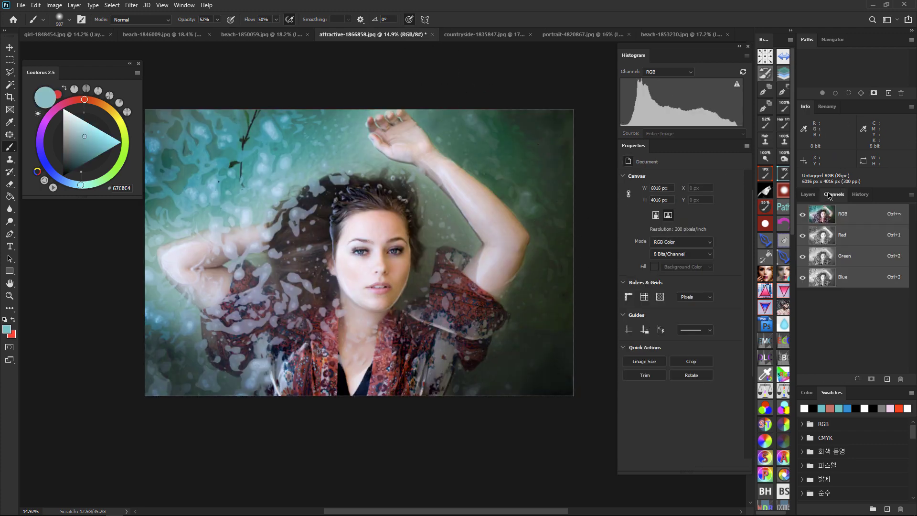
{"action": "left_click", "coordinate": [833, 238]}
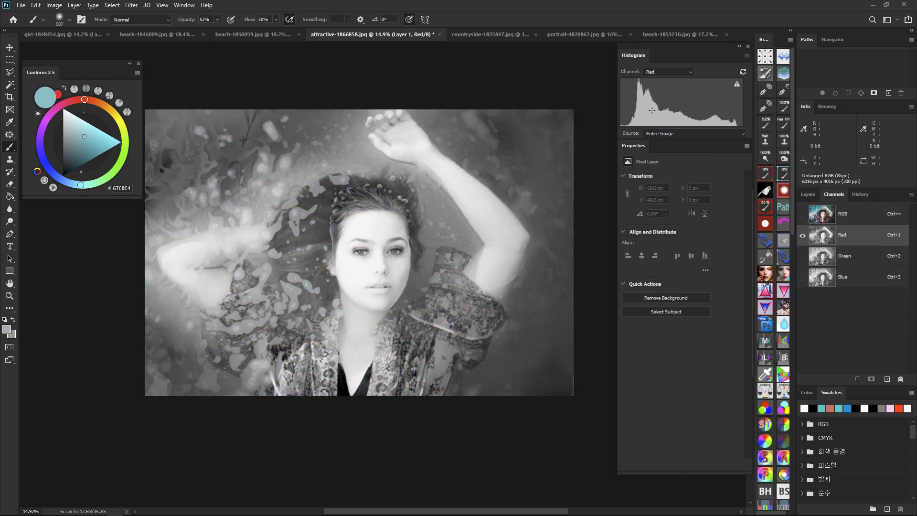
{"action": "left_click_drag", "start_coordinate": [656, 108], "coordinate": [710, 109]}
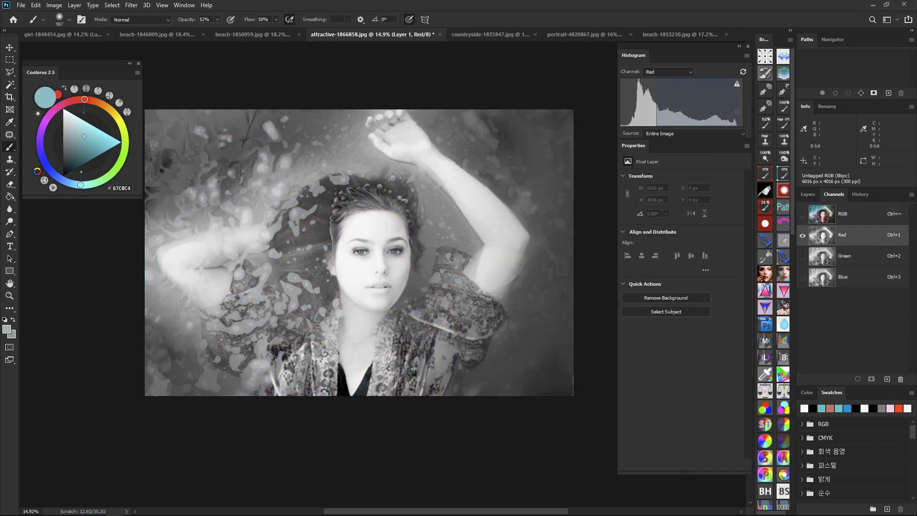
Step: Equalize only the Green channel of the portrait's top layer with the full-color composite shown, and reselect the RGB composite
{"action": "left_click", "coordinate": [830, 257]}
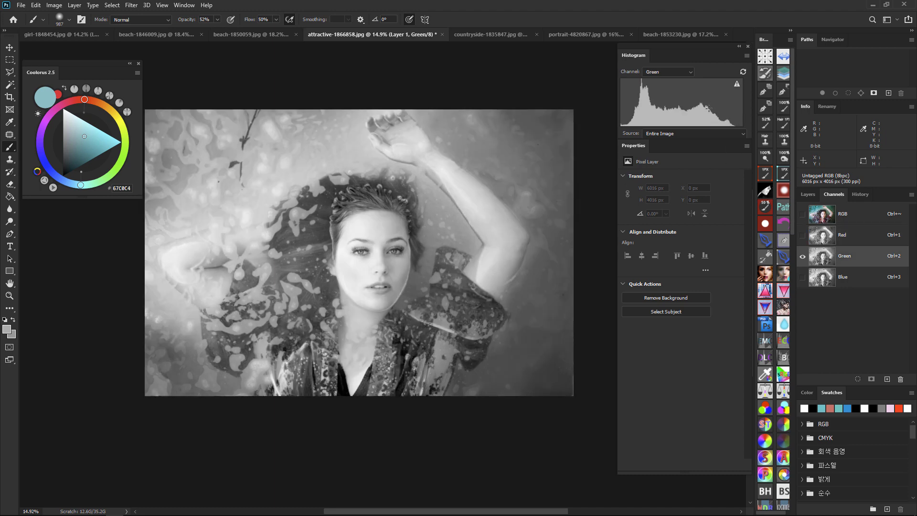
{"action": "left_click", "coordinate": [803, 215]}
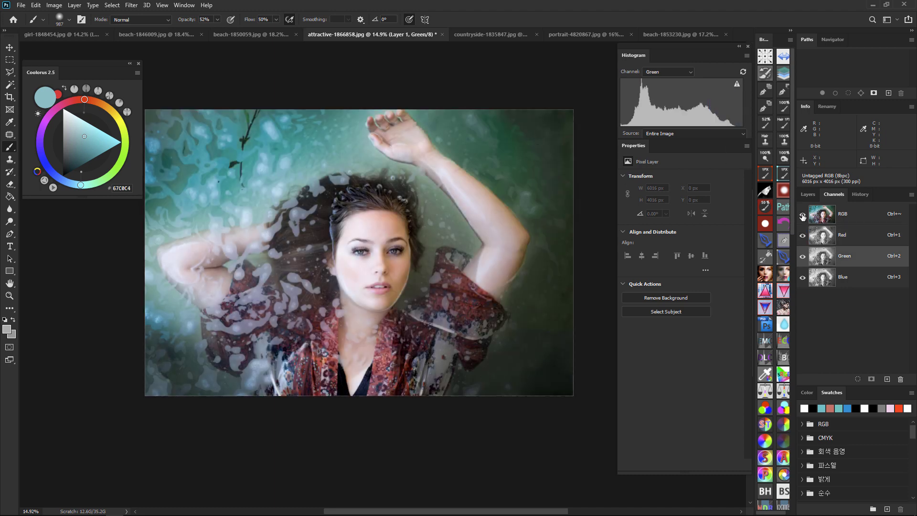
{"action": "left_click", "coordinate": [61, 5]}
{"action": "mouse_move", "coordinate": [81, 31]}
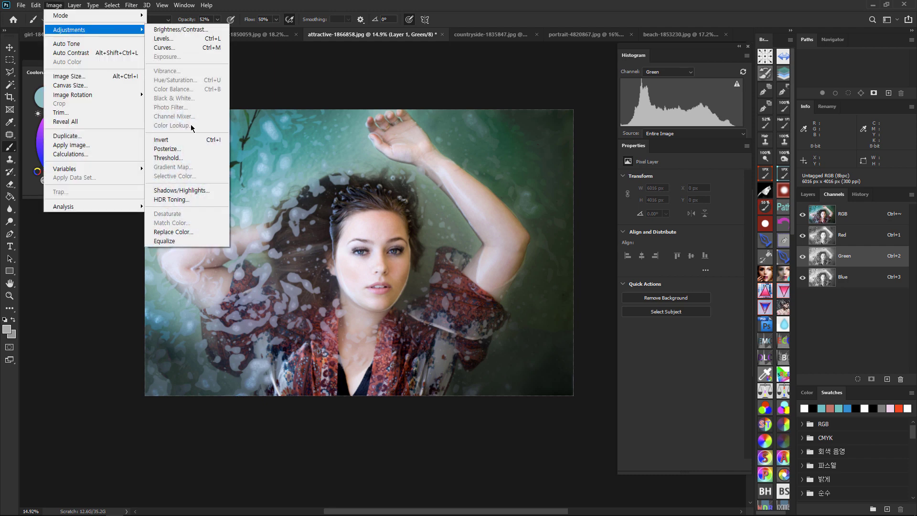
{"action": "left_click", "coordinate": [192, 240]}
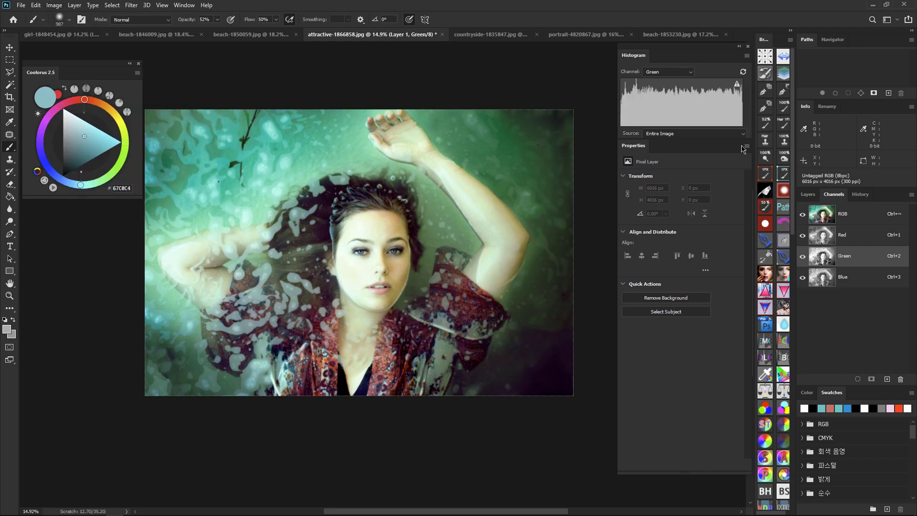
{"action": "left_click", "coordinate": [844, 211]}
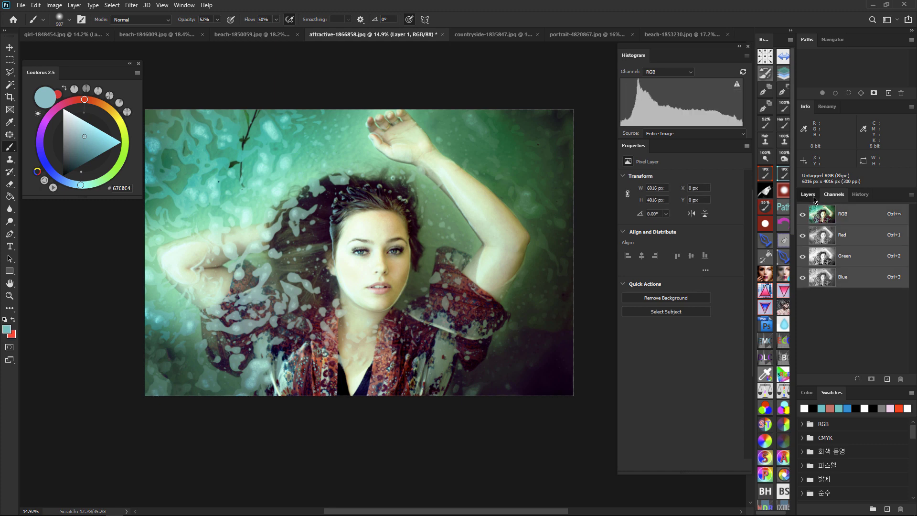
Step: Add an inverted, black mask to Layer 1 and paint white over the water and arms with a 2140 px brush
{"action": "left_click", "coordinate": [808, 194]}
{"action": "left_click", "coordinate": [849, 380]}
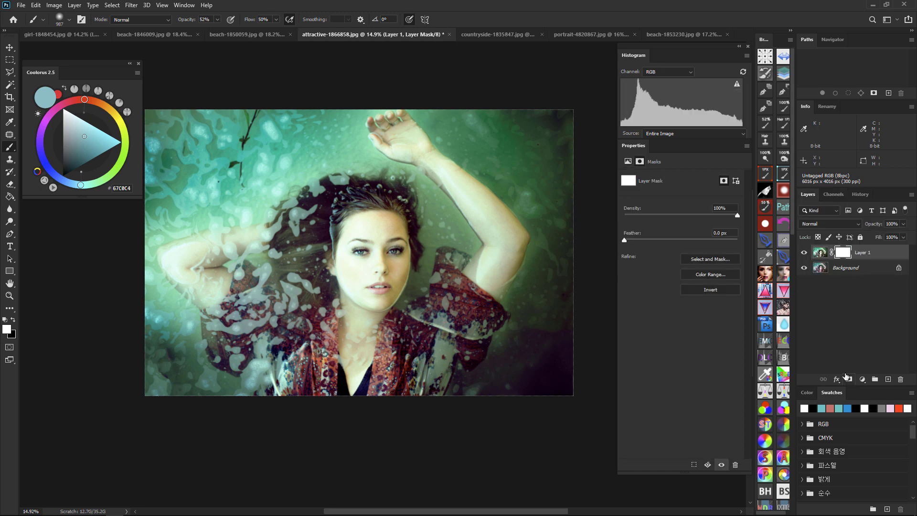
{"action": "key", "text": "ctrl+i"}
{"action": "mouse_move", "coordinate": [537, 209]}
{"action": "left_mouse_down"}
{"action": "mouse_move", "coordinate": [524, 201]}
{"action": "mouse_move", "coordinate": [506, 224]}
{"action": "mouse_move", "coordinate": [528, 233]}
{"action": "left_mouse_up"}
{"action": "mouse_move", "coordinate": [471, 174]}
{"action": "left_mouse_down"}
{"action": "mouse_move", "coordinate": [456, 191]}
{"action": "mouse_move", "coordinate": [441, 160]}
{"action": "mouse_move", "coordinate": [502, 164]}
{"action": "mouse_move", "coordinate": [503, 260]}
{"action": "mouse_move", "coordinate": [587, 241]}
{"action": "left_mouse_up"}
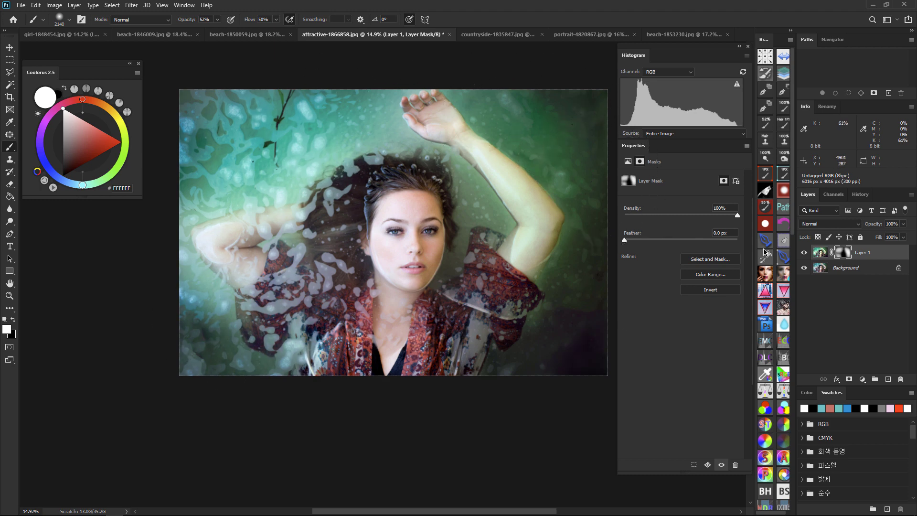
{"action": "left_click", "coordinate": [834, 196]}
{"action": "left_click", "coordinate": [853, 241]}
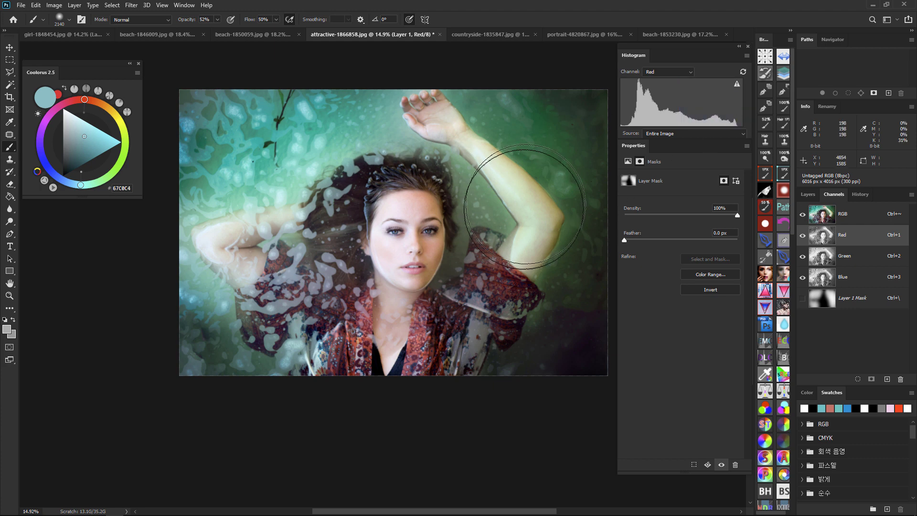
{"action": "left_click", "coordinate": [54, 5]}
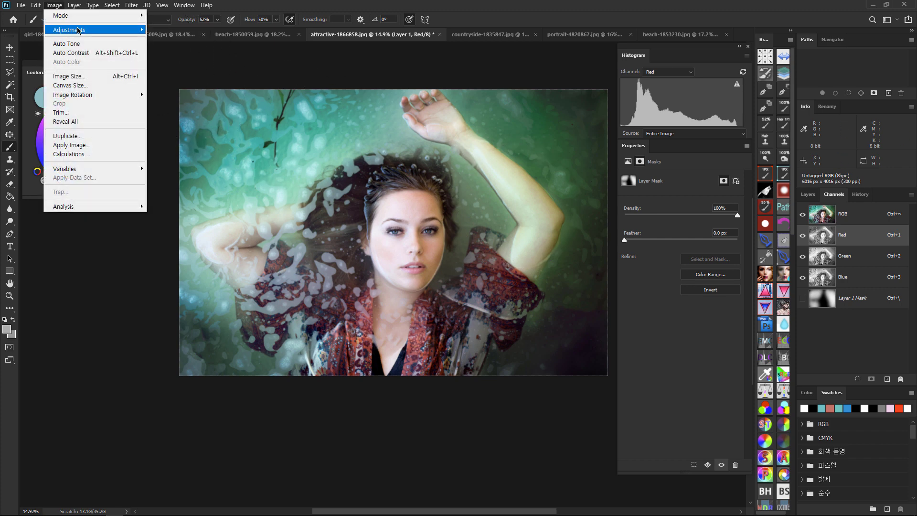
{"action": "mouse_move", "coordinate": [77, 30]}
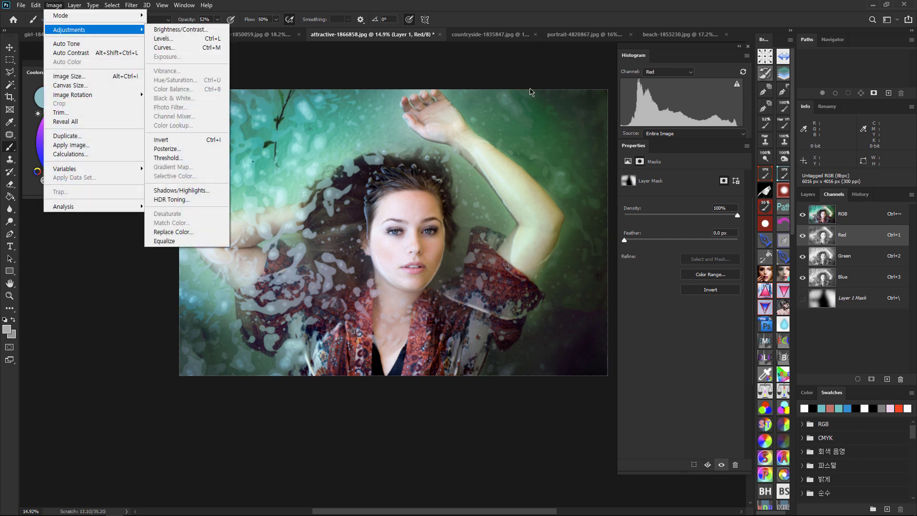
{"action": "left_click", "coordinate": [858, 221]}
Step: Stamp the visible portrait onto a new top layer, equalize only its Red channel, and reselect the RGB composite
{"action": "key", "text": "ctrl+shift+alt+n"}
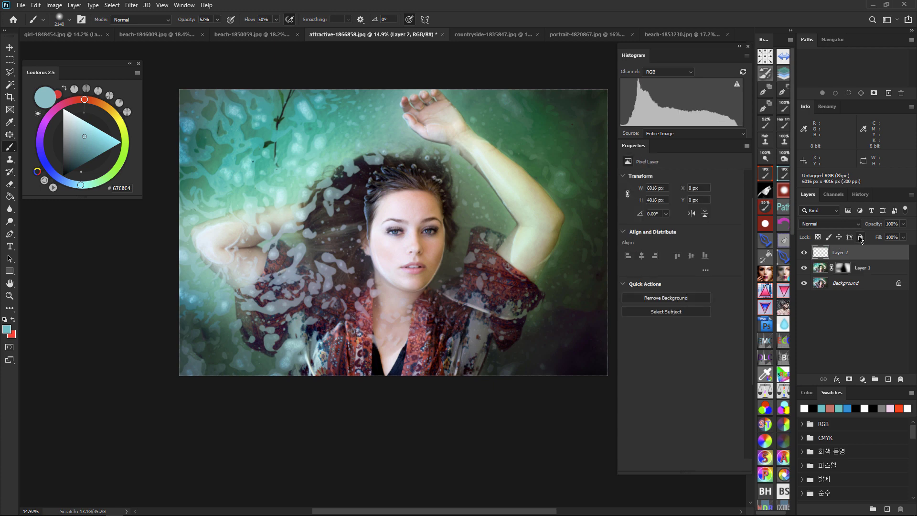
{"action": "left_click", "coordinate": [835, 194]}
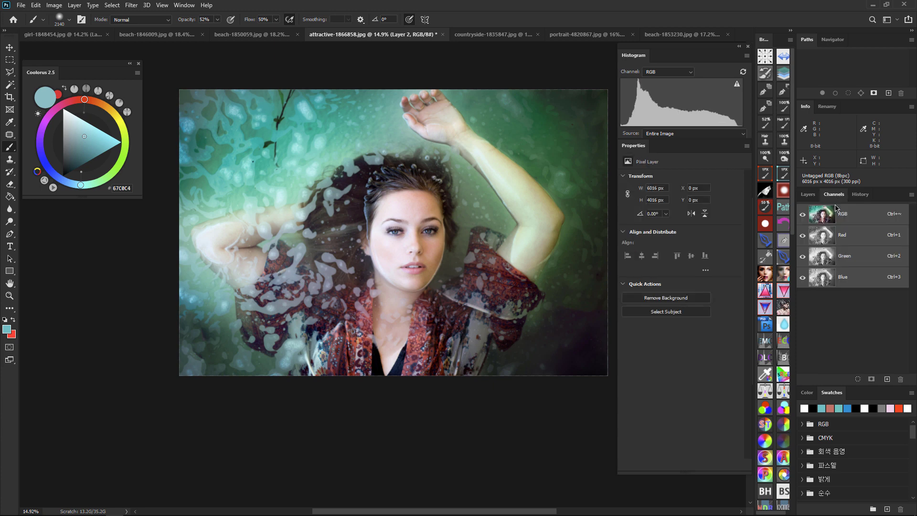
{"action": "left_click", "coordinate": [831, 234]}
{"action": "left_click", "coordinate": [802, 215]}
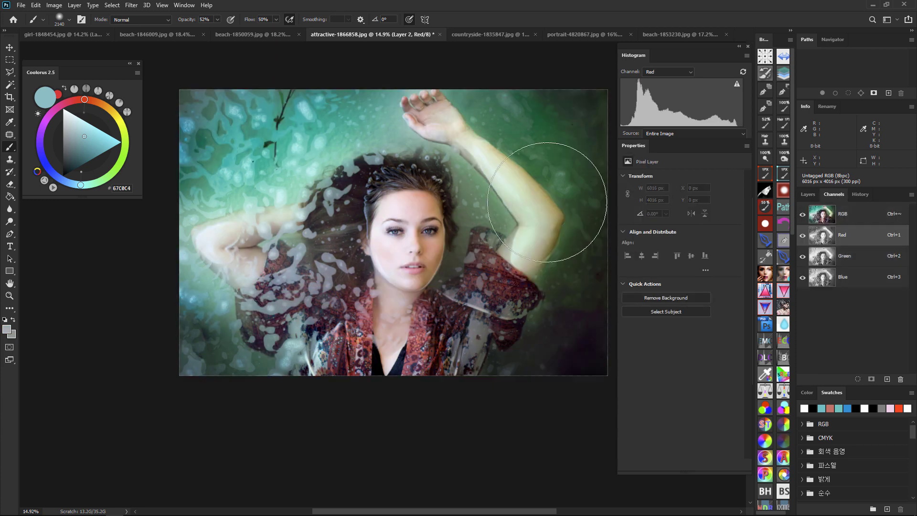
{"action": "left_click", "coordinate": [55, 6]}
{"action": "mouse_move", "coordinate": [95, 33]}
{"action": "left_click", "coordinate": [196, 241]}
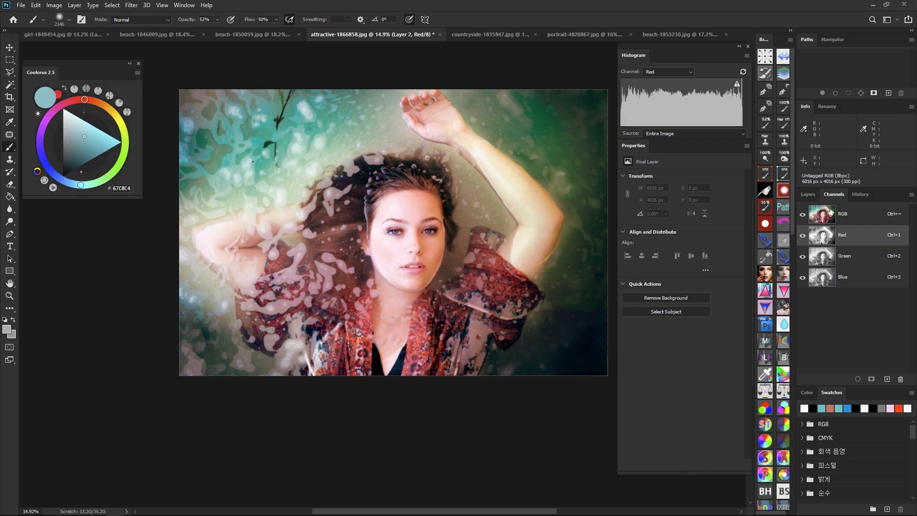
{"action": "left_click", "coordinate": [830, 212]}
Step: Add an inverted, black layer mask to Layer 2 and reduce the brush to 1282 px
{"action": "left_click", "coordinate": [808, 194]}
{"action": "left_click", "coordinate": [849, 379]}
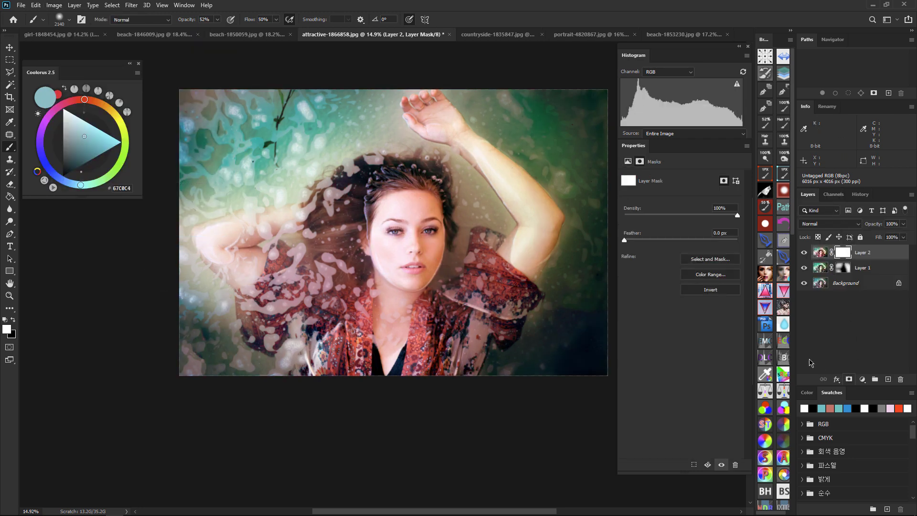
{"action": "key", "text": "ctrl+i"}
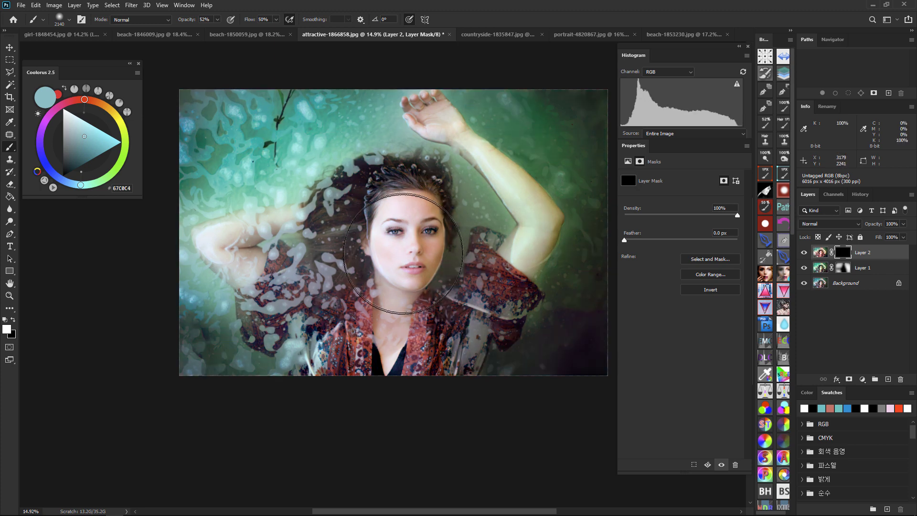
{"action": "left_click_drag", "start_coordinate": [406, 259], "coordinate": [375, 261]}
Step: Disable and re-enable Layer 2's mask repeatedly to compare the Red-equalized colors with the image beneath
{"action": "key", "text": "ctrl+shift+m"}
{"action": "key", "text": "ctrl+shift+m"}
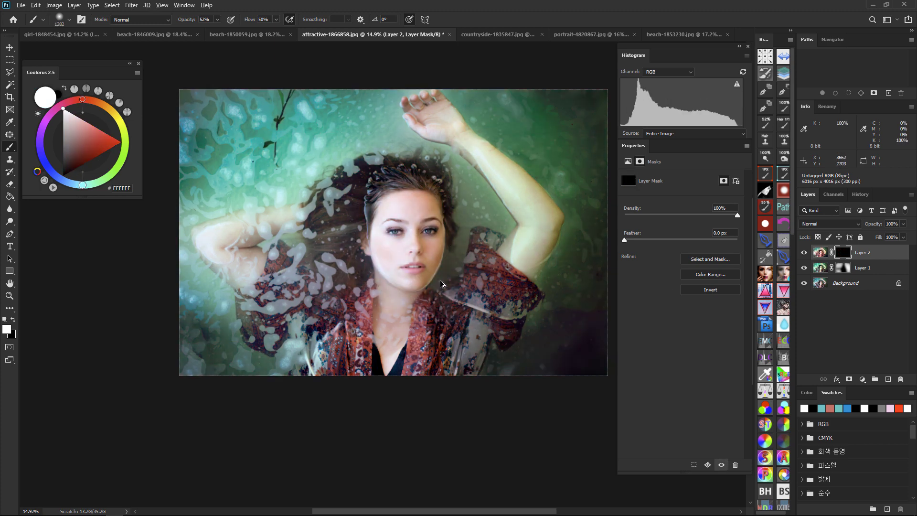
{"action": "key", "text": "ctrl+shift+m"}
{"action": "key", "text": "ctrl+shift+m"}
{"action": "key", "text": "ctrl+shift+m"}
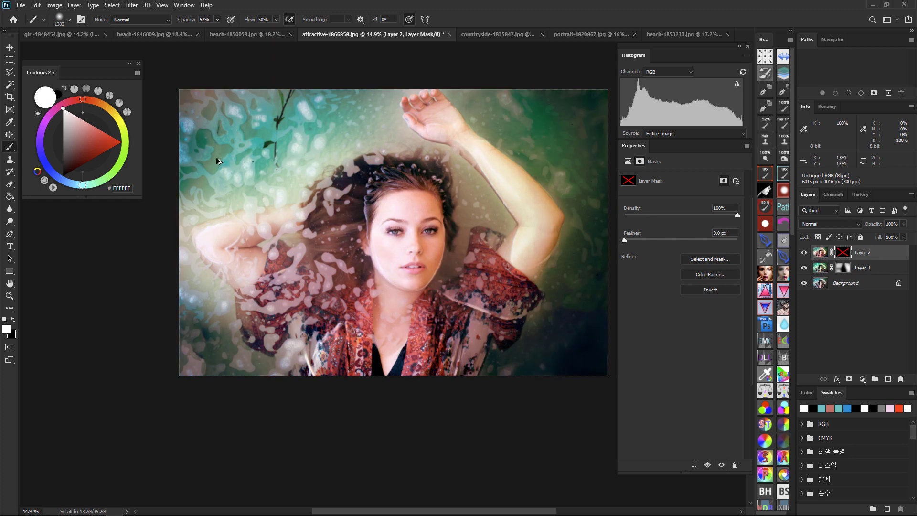
{"action": "key", "text": "ctrl+shift+m"}
{"action": "key", "text": "ctrl+shift+m"}
Step: Paint white on Layer 2's mask over the clothing and hair with a 1644 px brush, toggling the mask to compare
{"action": "left_click_drag", "start_coordinate": [405, 240], "coordinate": [414, 267]}
{"action": "key", "text": "ctrl+shift+m"}
{"action": "key", "text": "shift"}
{"action": "key", "text": "ctrl+shift+m"}
{"action": "key", "text": "ctrl+shift+m"}
{"action": "key", "text": "ctrl+shift+m"}
{"action": "mouse_move", "coordinate": [411, 264]}
{"action": "left_mouse_down"}
{"action": "mouse_move", "coordinate": [338, 273]}
{"action": "mouse_move", "coordinate": [358, 330]}
{"action": "left_mouse_up"}
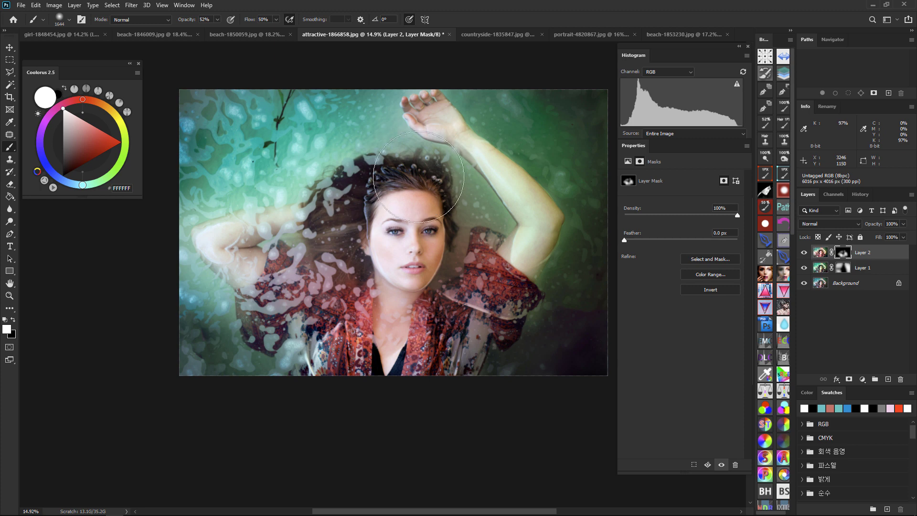
Step: Select Layer 1 and Layer 2 together and toggle their visibility repeatedly to compare the blended result with the original portrait
{"action": "scroll", "coordinate": [496, 306], "scroll_direction": "up", "scroll_amount": 2}
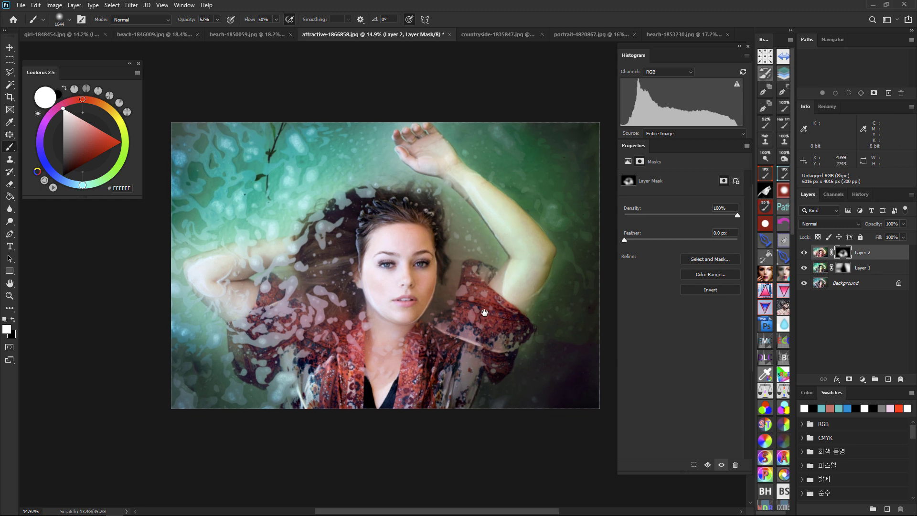
{"action": "left_click", "coordinate": [871, 269]}
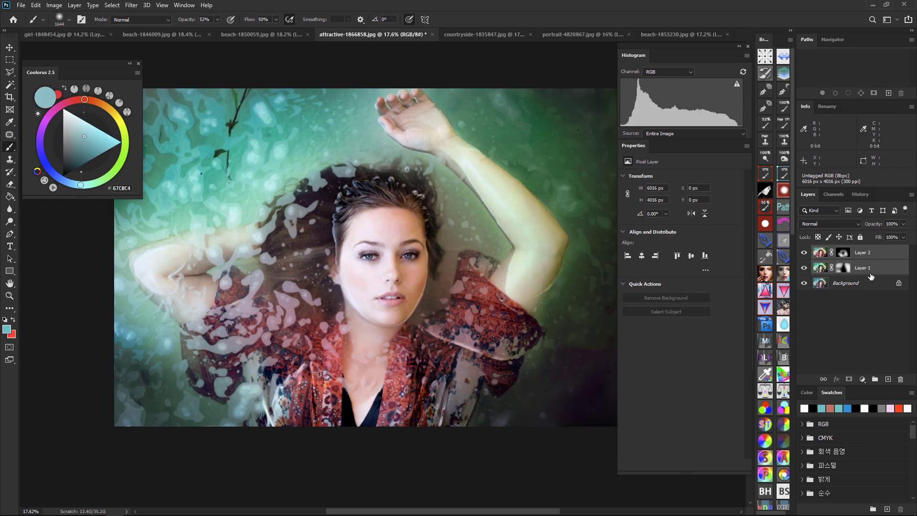
{"action": "left_click", "coordinate": [834, 194]}
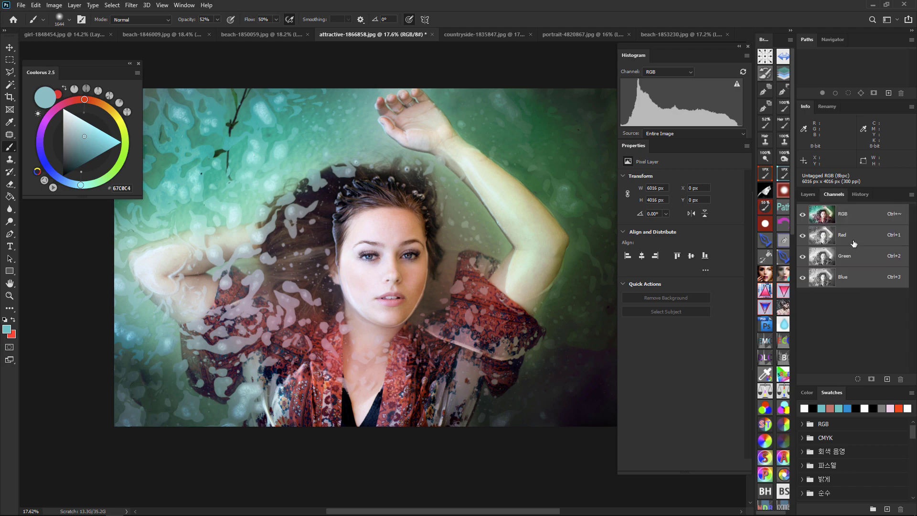
{"action": "left_click", "coordinate": [808, 197]}
{"action": "key", "text": "ctrl+comma"}
{"action": "key", "text": "ctrl+comma"}
{"action": "key", "text": "ctrl+comma"}
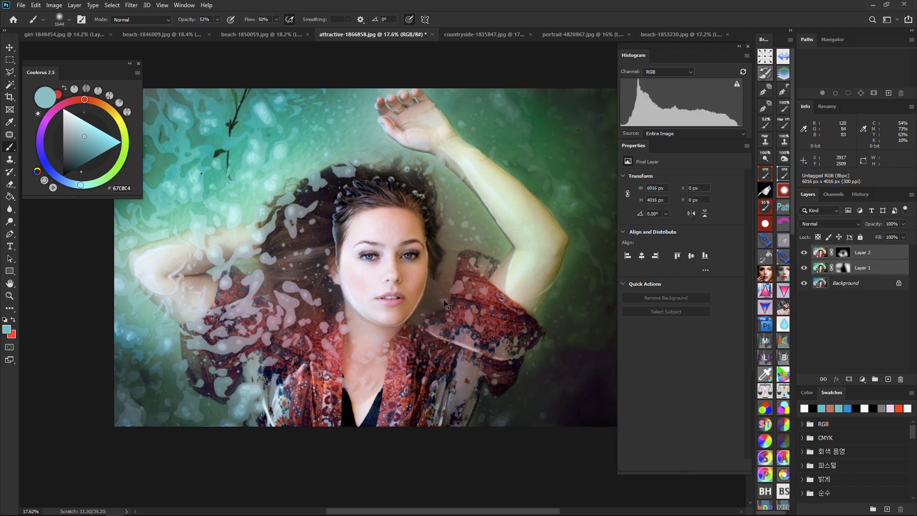
{"action": "key", "text": "ctrl+comma"}
{"action": "key", "text": "ctrl+comma"}
{"action": "key", "text": "ctrl+comma"}
{"action": "key", "text": "ctrl+comma"}
{"action": "key", "text": "ctrl+comma"}
{"action": "scroll", "coordinate": [497, 291], "scroll_direction": "down", "scroll_amount": 2}
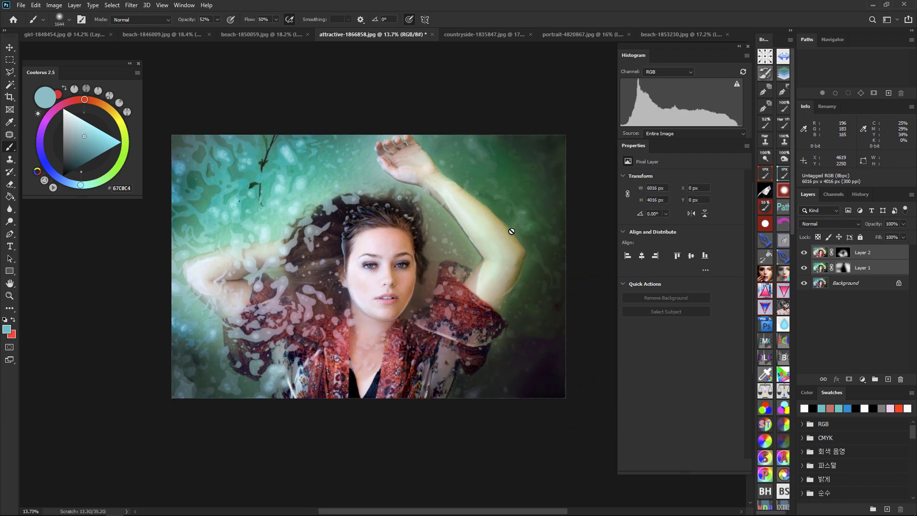
Step: Switch to countryside-1835847.jpg, inspect its Red and Green channels, and examine the sunset sky in the full-color image
{"action": "left_click", "coordinate": [484, 33]}
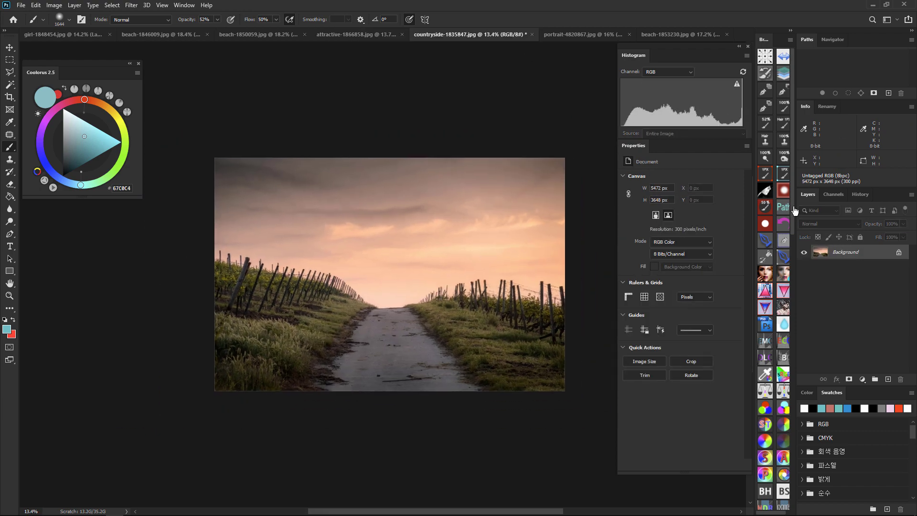
{"action": "left_click", "coordinate": [833, 194]}
{"action": "left_click", "coordinate": [827, 235]}
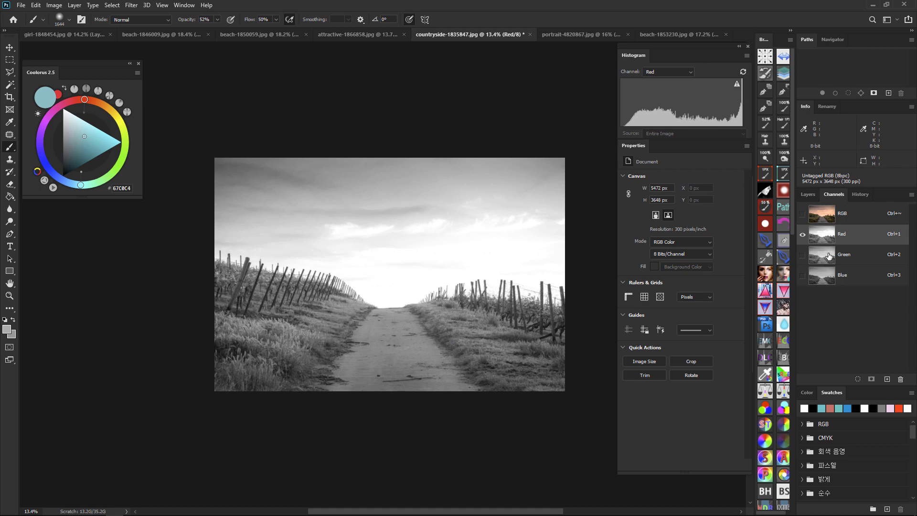
{"action": "left_click", "coordinate": [828, 255]}
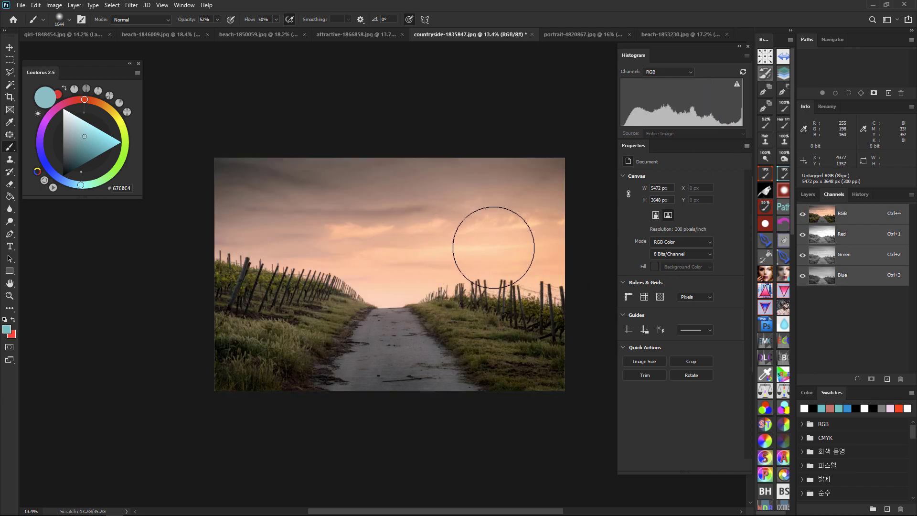
{"action": "left_click", "coordinate": [455, 263], "text": "ctrl"}
{"action": "left_click", "coordinate": [439, 262], "text": "ctrl"}
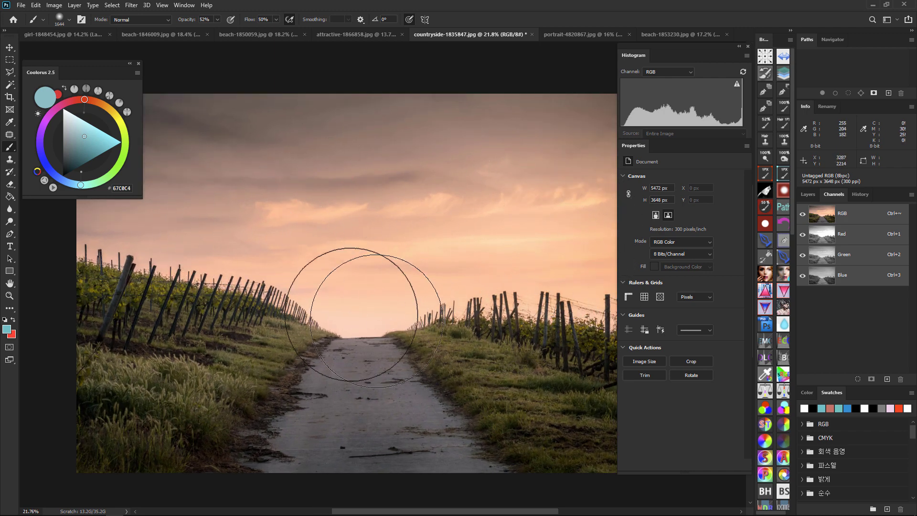
{"action": "left_click", "coordinate": [447, 250], "text": "ctrl+alt"}
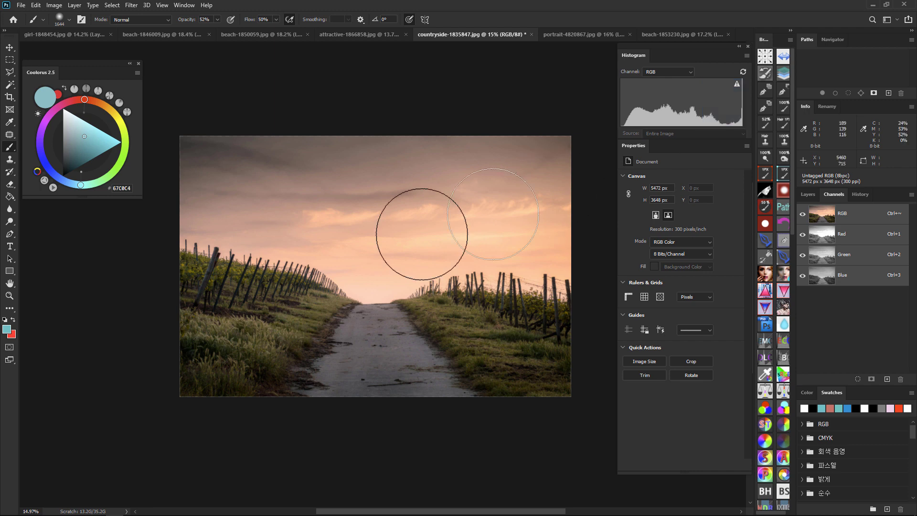
Step: Equalize only the Green channel of the countryside photo's background with the full-color composite shown
{"action": "left_click", "coordinate": [836, 258]}
{"action": "left_click", "coordinate": [802, 213]}
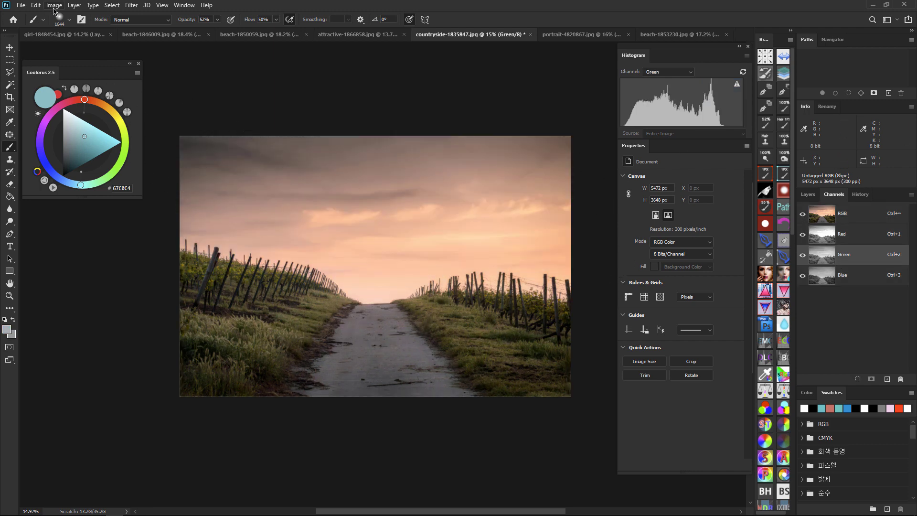
{"action": "left_click", "coordinate": [54, 6]}
{"action": "mouse_move", "coordinate": [70, 31]}
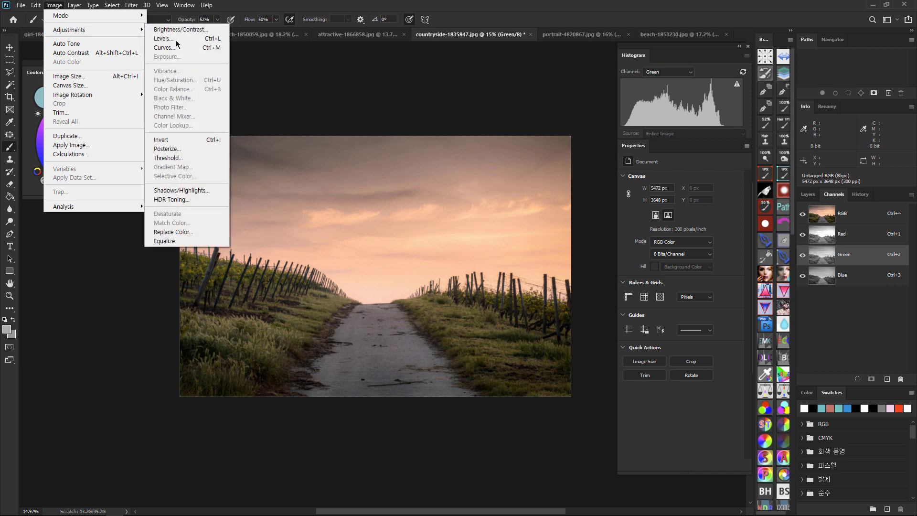
{"action": "left_click", "coordinate": [193, 242]}
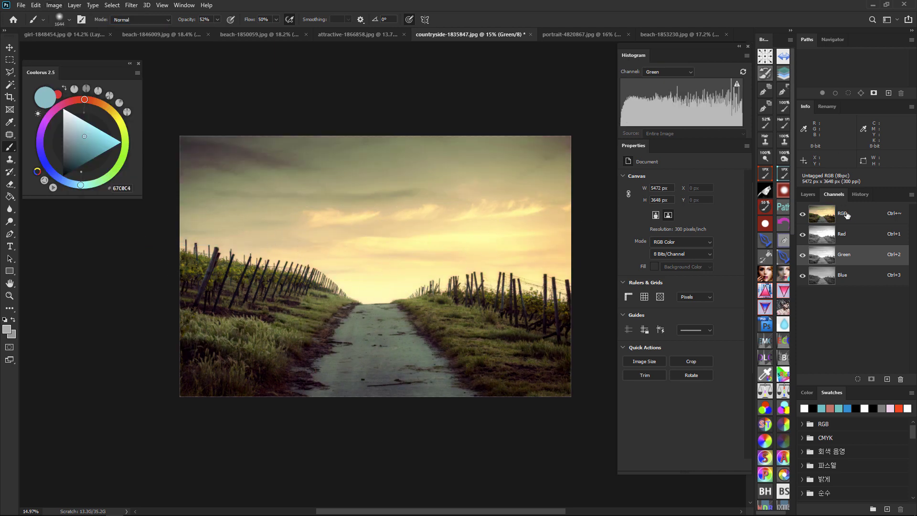
Step: Revert the countryside photo to its opening history state and duplicate the Background as Layer 1
{"action": "left_click", "coordinate": [846, 215]}
{"action": "left_click", "coordinate": [808, 194]}
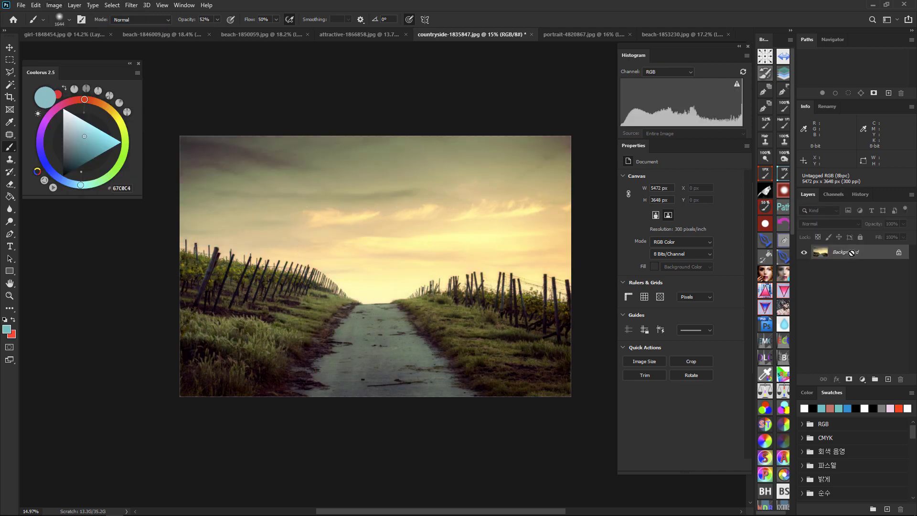
{"action": "left_click", "coordinate": [860, 195]}
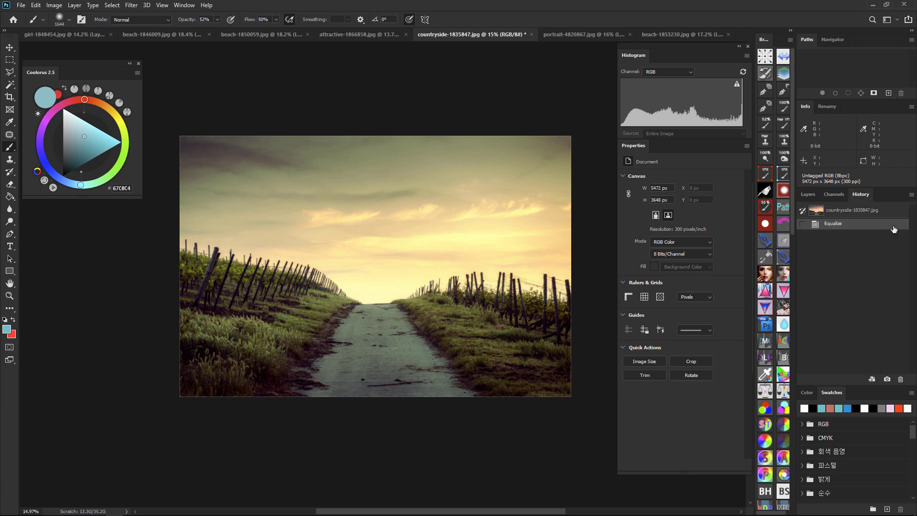
{"action": "left_click", "coordinate": [869, 213]}
{"action": "left_click", "coordinate": [809, 196]}
{"action": "left_click_drag", "start_coordinate": [846, 256], "coordinate": [850, 245]}
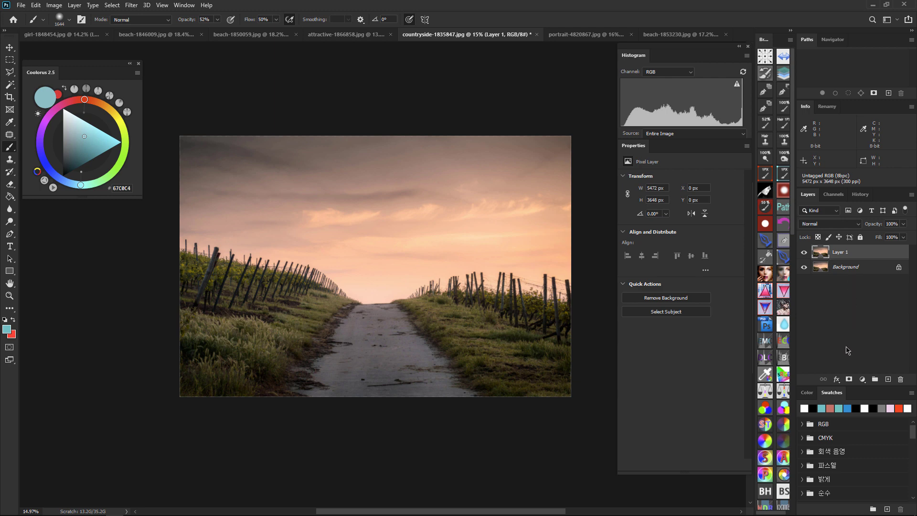
Step: Equalize only the Green channel of the countryside photo's Layer 1 with the full-color composite shown
{"action": "left_click", "coordinate": [832, 195]}
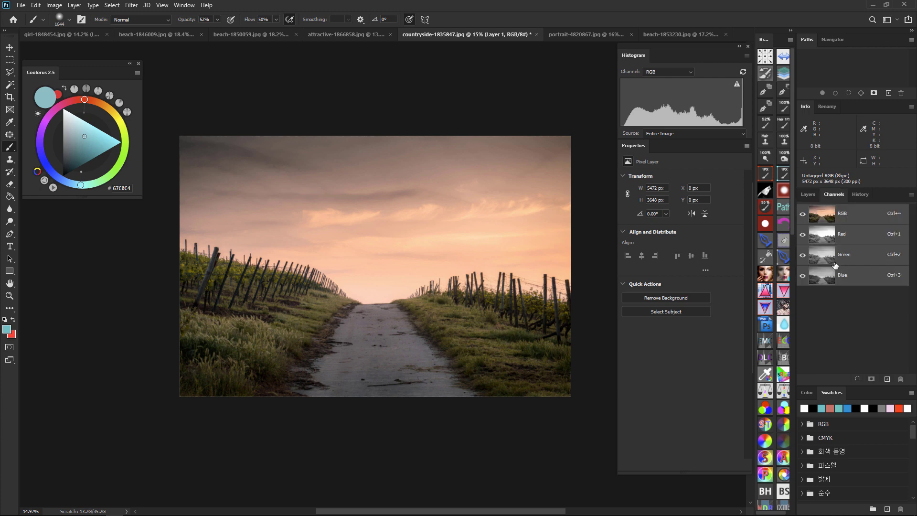
{"action": "left_click", "coordinate": [835, 265]}
{"action": "left_click", "coordinate": [801, 214]}
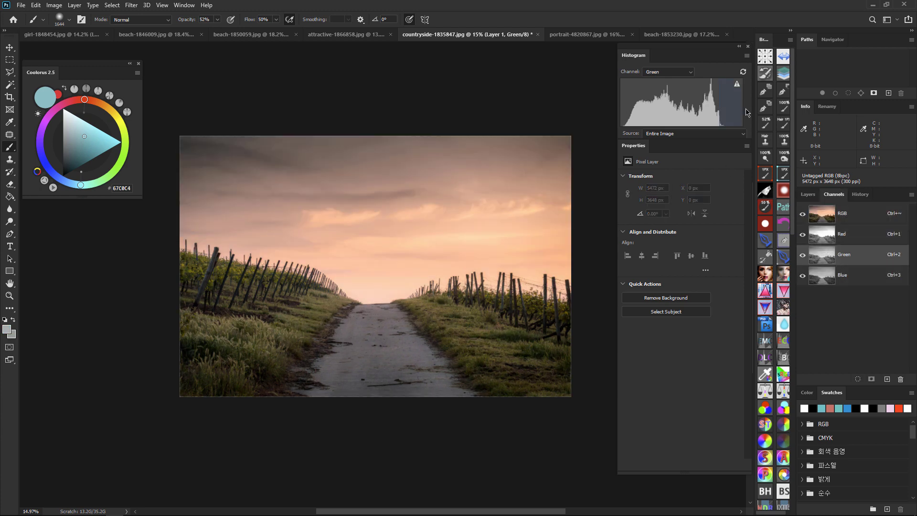
{"action": "left_click", "coordinate": [54, 5]}
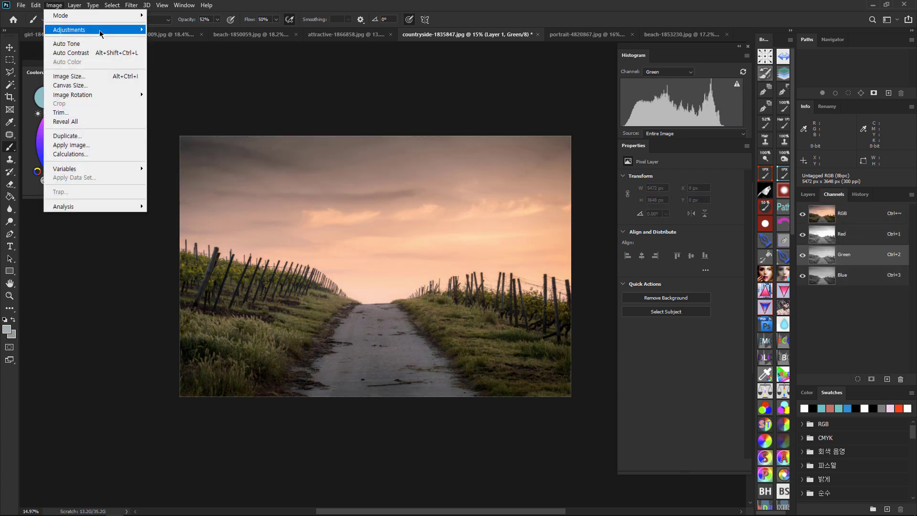
{"action": "mouse_move", "coordinate": [102, 31]}
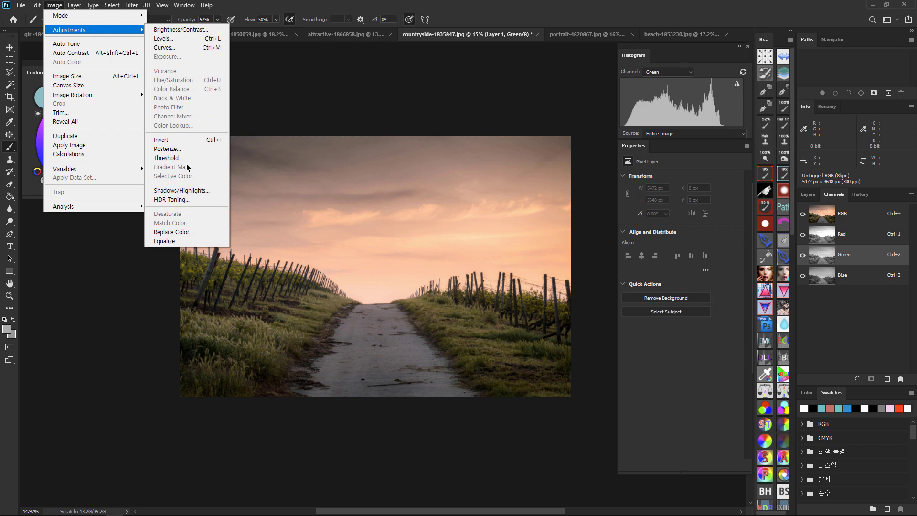
{"action": "left_click", "coordinate": [200, 241]}
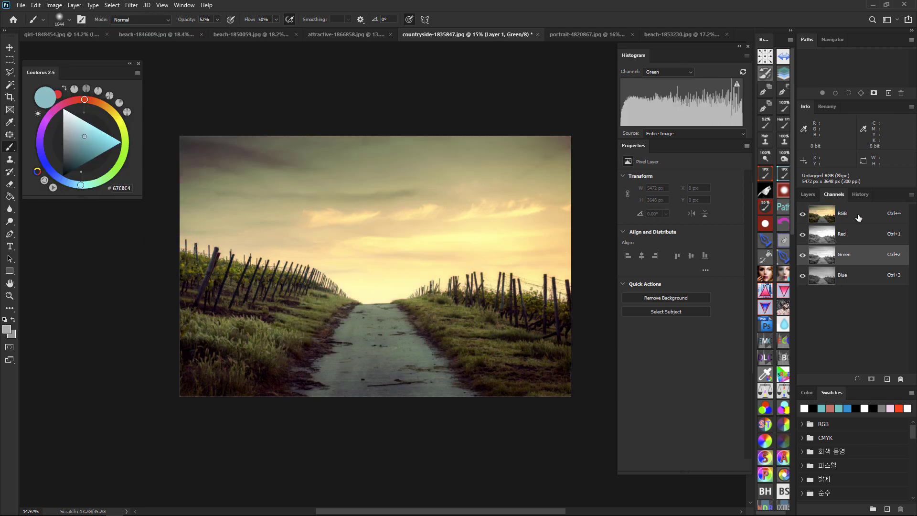
Step: Add an inverted black layer mask to Layer 1 and paint white over the sunset sky with the 1644 px brush
{"action": "left_click", "coordinate": [848, 214]}
{"action": "left_click", "coordinate": [809, 194]}
{"action": "left_click", "coordinate": [849, 379]}
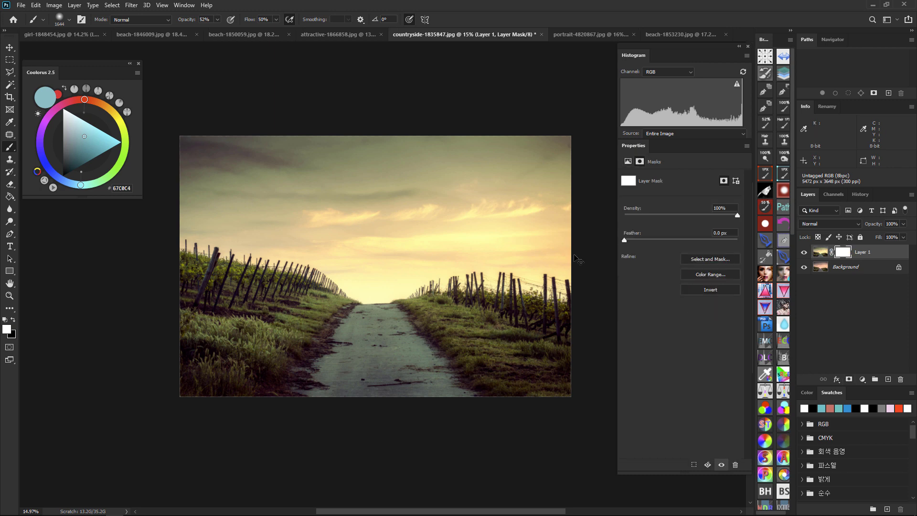
{"action": "key", "text": "ctrl+i"}
{"action": "mouse_move", "coordinate": [210, 225]}
{"action": "left_mouse_down"}
{"action": "mouse_move", "coordinate": [268, 209]}
{"action": "mouse_move", "coordinate": [370, 268]}
{"action": "mouse_move", "coordinate": [556, 226]}
{"action": "mouse_move", "coordinate": [174, 205]}
{"action": "mouse_move", "coordinate": [426, 204]}
{"action": "mouse_move", "coordinate": [543, 180]}
{"action": "mouse_move", "coordinate": [190, 207]}
{"action": "mouse_move", "coordinate": [416, 266]}
{"action": "mouse_move", "coordinate": [541, 211]}
{"action": "mouse_move", "coordinate": [557, 155]}
{"action": "mouse_move", "coordinate": [176, 169]}
{"action": "mouse_move", "coordinate": [379, 246]}
{"action": "mouse_move", "coordinate": [522, 205]}
{"action": "mouse_move", "coordinate": [425, 294]}
{"action": "left_mouse_up"}
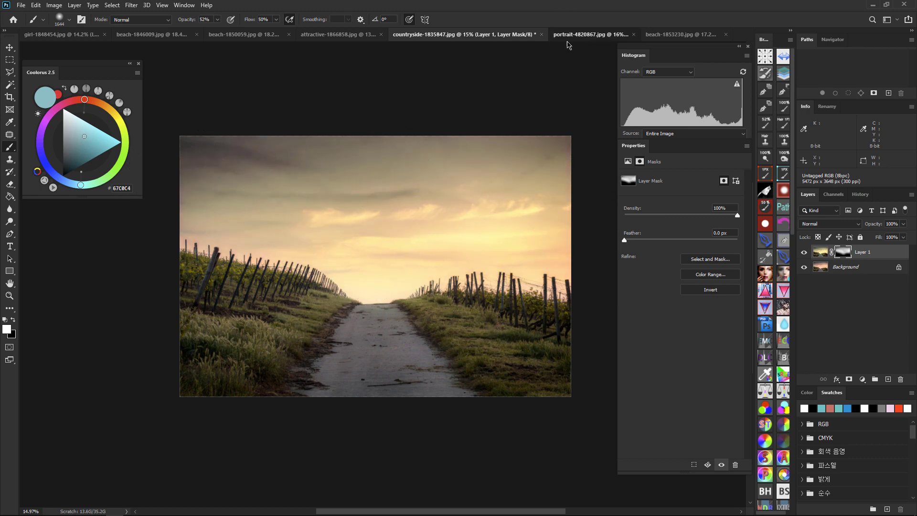
Step: Switch to portrait-4820867.jpg and duplicate its Background as Layer 1
{"action": "left_click", "coordinate": [590, 34]}
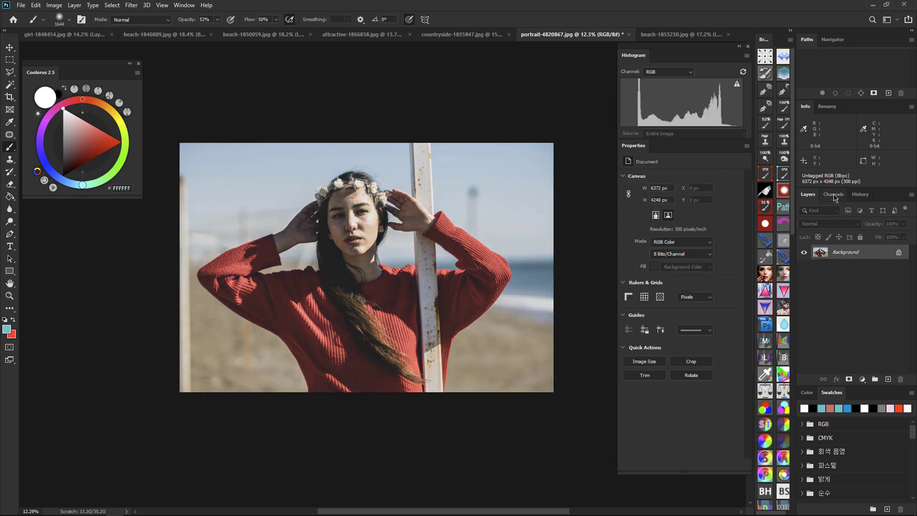
{"action": "left_click", "coordinate": [834, 195]}
{"action": "left_click", "coordinate": [807, 194]}
{"action": "key", "text": "ctrl+j"}
{"action": "left_click", "coordinate": [834, 195]}
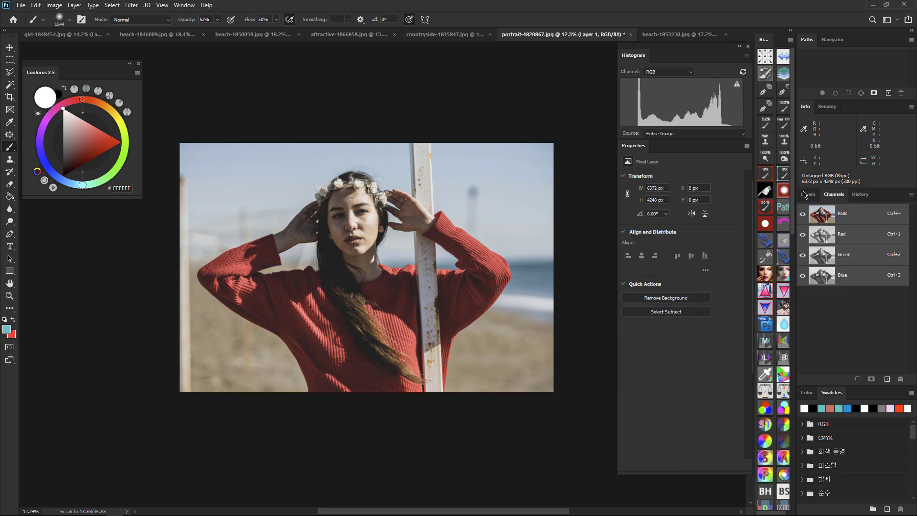
Step: Inspect the portrait's individual channels, then equalize Green and Blue together on Layer 1 with the full-color composite shown
{"action": "left_click", "coordinate": [832, 238]}
{"action": "left_click", "coordinate": [827, 260]}
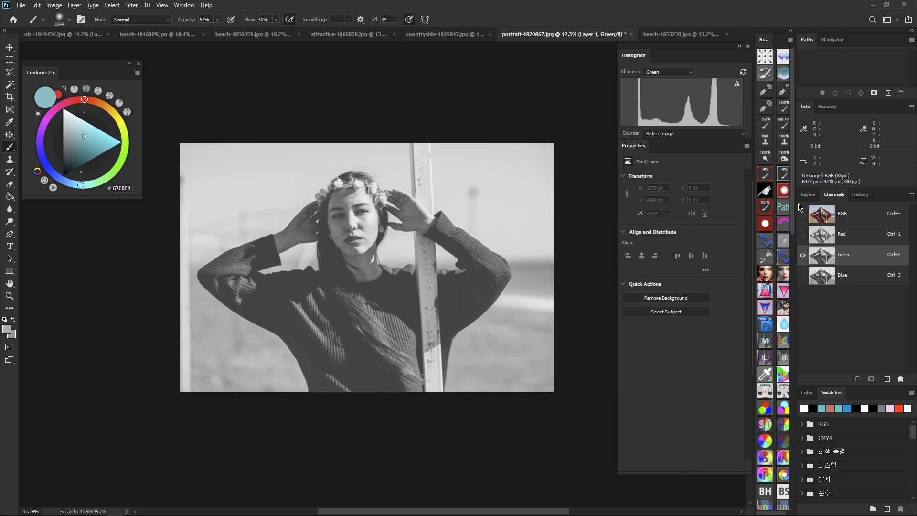
{"action": "left_click", "coordinate": [829, 282]}
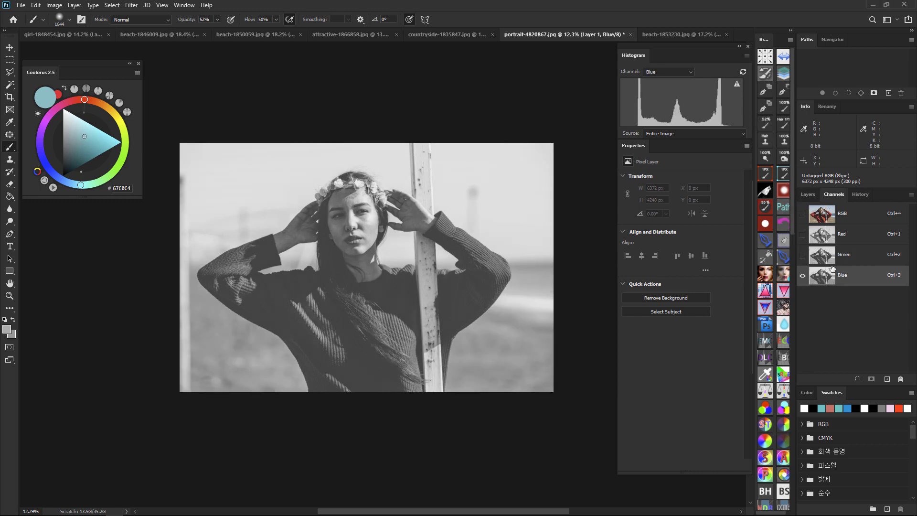
{"action": "left_click", "coordinate": [832, 258], "text": "shift"}
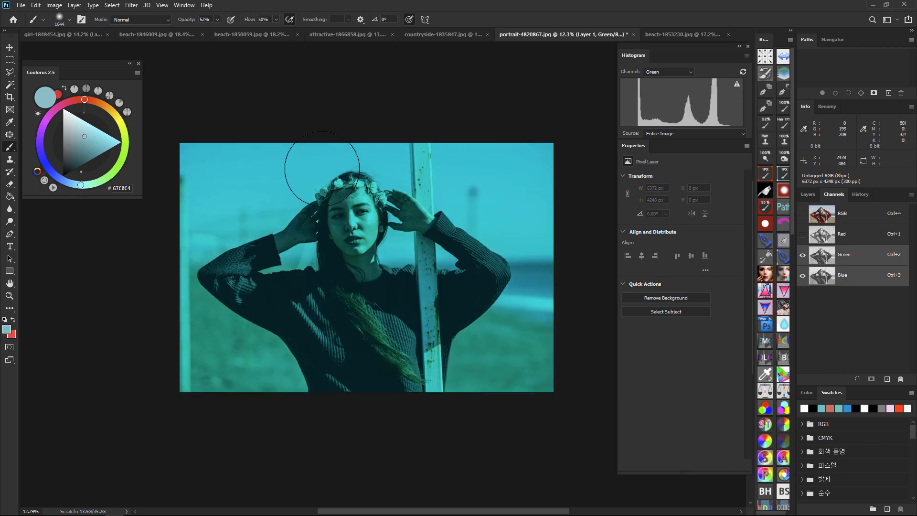
{"action": "left_click", "coordinate": [802, 213]}
{"action": "left_click", "coordinate": [54, 5]}
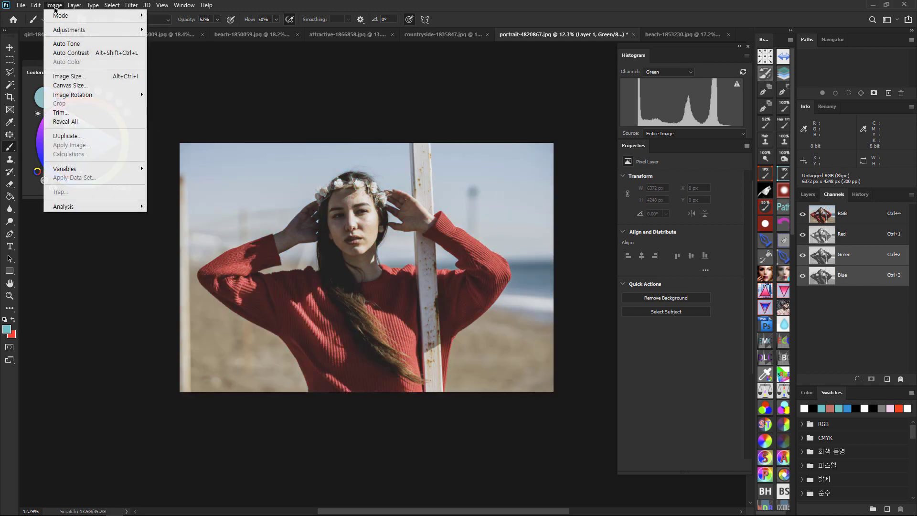
{"action": "mouse_move", "coordinate": [91, 30]}
{"action": "left_click", "coordinate": [201, 243]}
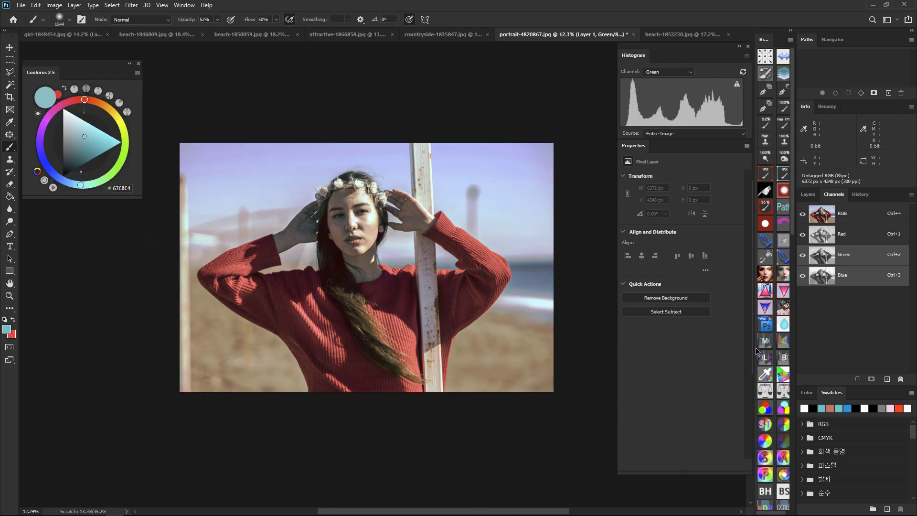
Step: Undo and redo the Green and Blue equalization repeatedly to compare the portrait's sky, hair and skin with the original
{"action": "key", "text": "ctrl+z"}
{"action": "key", "text": "ctrl+shift+z"}
{"action": "key", "text": "ctrl+z"}
{"action": "key", "text": "ctrl+shift+z"}
{"action": "key", "text": "ctrl+z"}
{"action": "key", "text": "ctrl+shift+z"}
{"action": "key", "text": "ctrl+z"}
{"action": "key", "text": "ctrl+shift+z"}
{"action": "left_click", "coordinate": [273, 232], "text": "ctrl"}
{"action": "scroll", "coordinate": [373, 260], "scroll_direction": "down", "scroll_amount": 3}
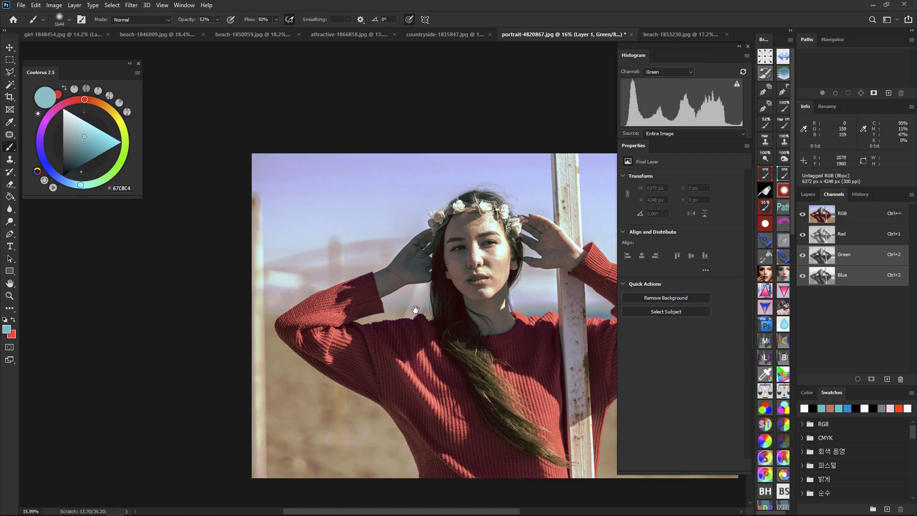
{"action": "left_click_drag", "start_coordinate": [415, 310], "coordinate": [303, 272]}
{"action": "key", "text": "ctrl+z"}
{"action": "key", "text": "ctrl+shift+z"}
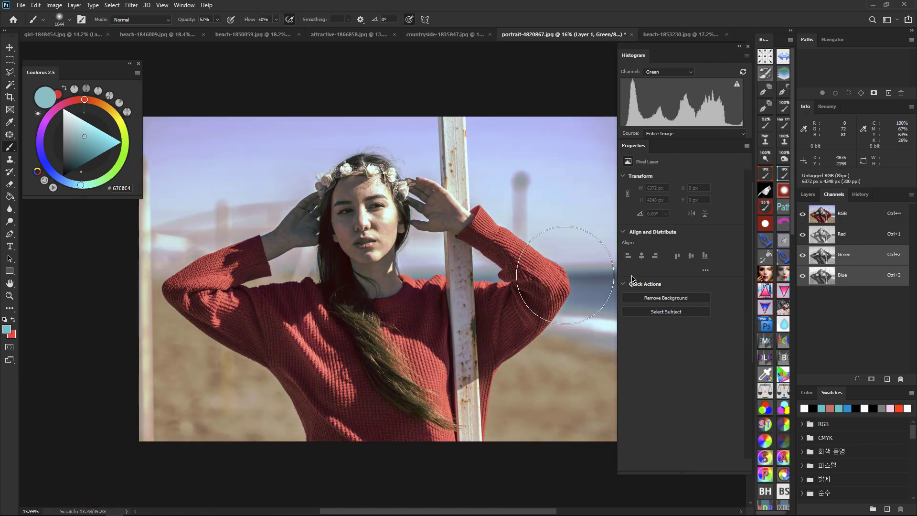
Step: Close portrait-4820867.jpg without saving its changes
{"action": "left_click", "coordinate": [872, 223]}
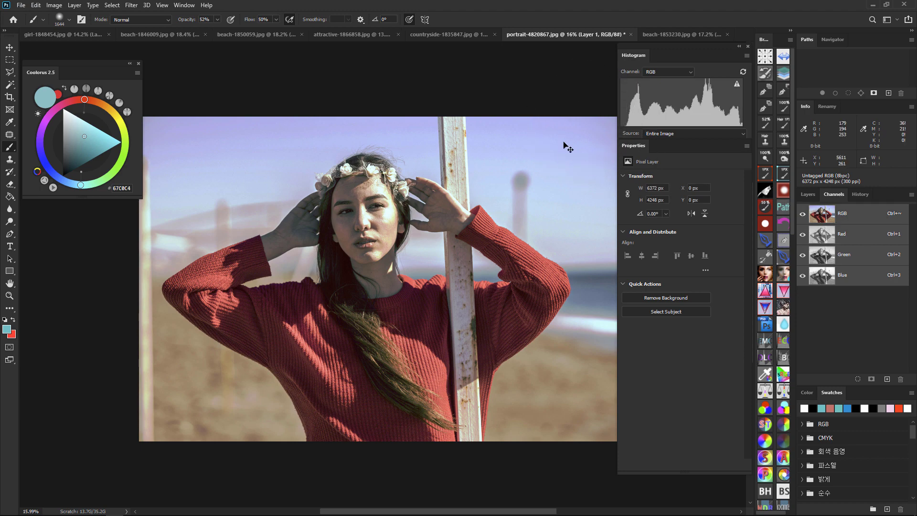
{"action": "key", "text": "ctrl+w"}
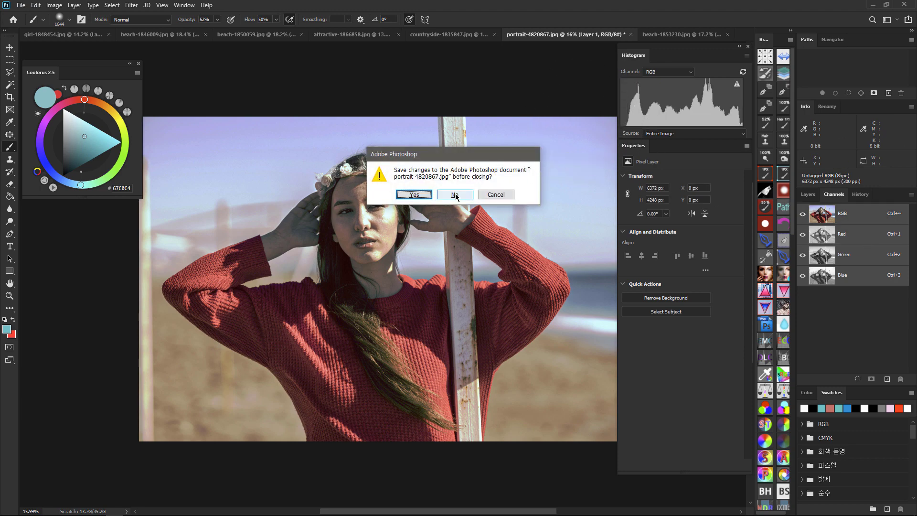
{"action": "left_click", "coordinate": [459, 194]}
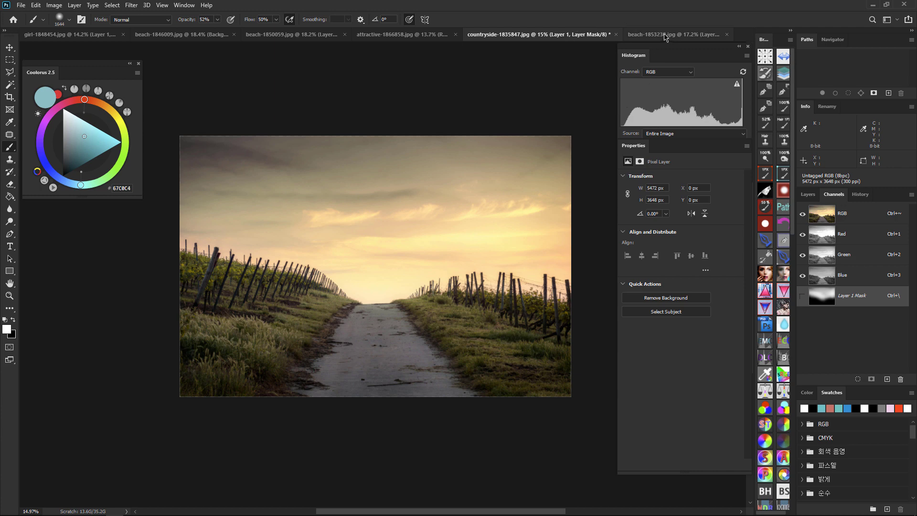
Step: Switch to beach-1853230.jpg, revert it to its opening history state, and duplicate the Background as Layer 1
{"action": "left_click", "coordinate": [667, 34]}
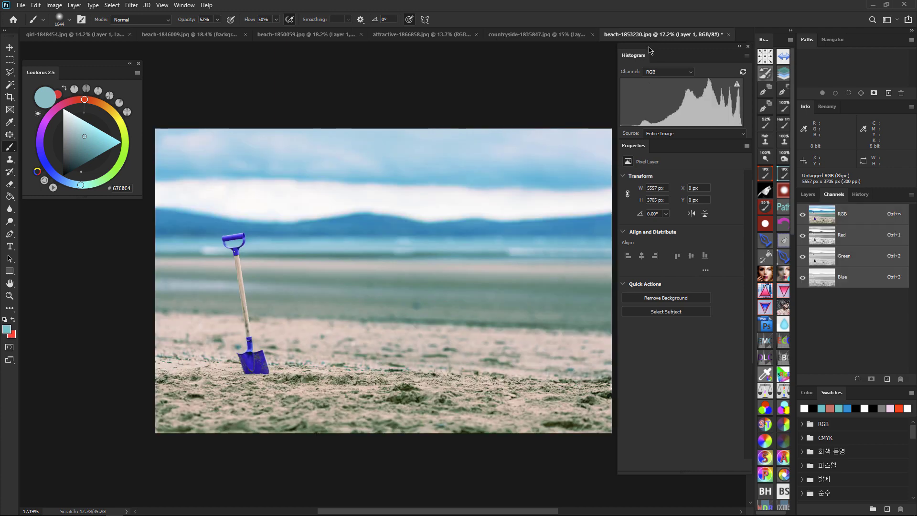
{"action": "left_click", "coordinate": [861, 194]}
{"action": "left_click", "coordinate": [879, 212]}
{"action": "left_click", "coordinate": [807, 193]}
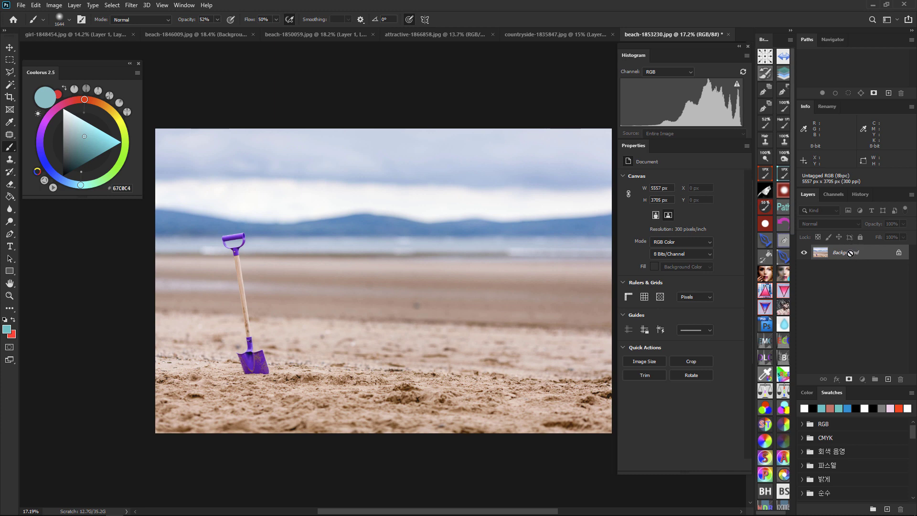
{"action": "key", "text": "ctrl+j"}
{"action": "left_click", "coordinate": [842, 195]}
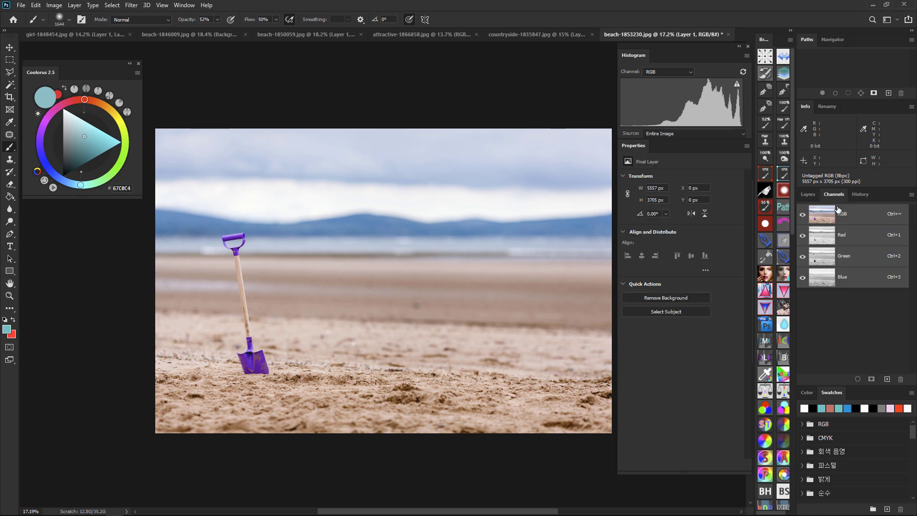
Step: Examine the shadow and highlight distribution in the beach photo's Red channel histogram and its RGB histogram
{"action": "left_click", "coordinate": [826, 236]}
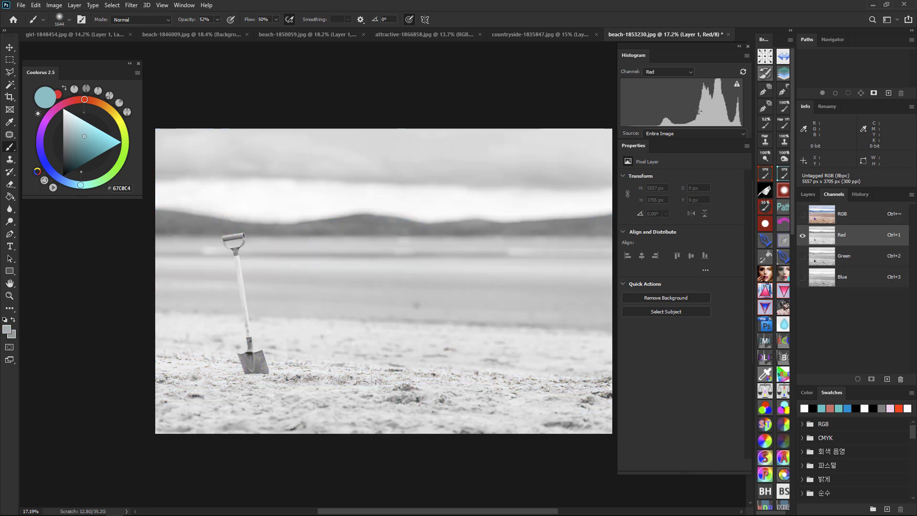
{"action": "left_click_drag", "start_coordinate": [684, 108], "coordinate": [569, 105]}
{"action": "left_click", "coordinate": [840, 213]}
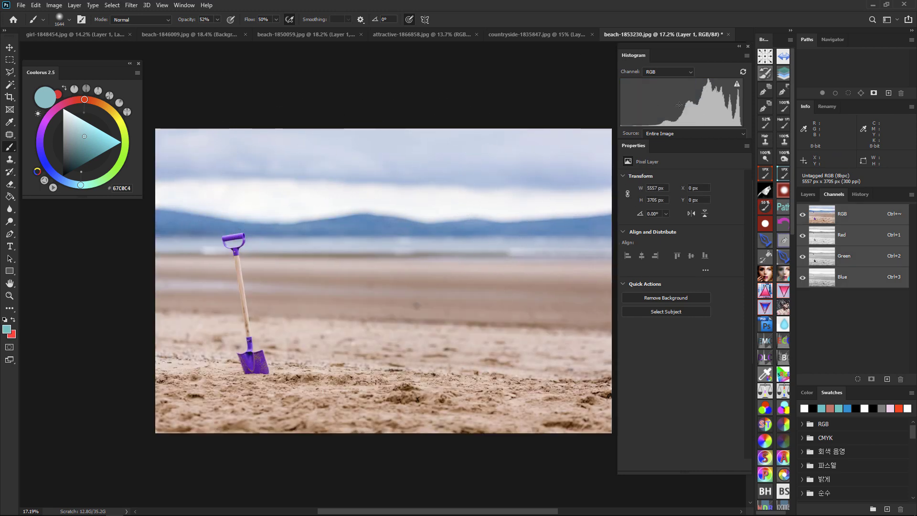
{"action": "mouse_move", "coordinate": [686, 105]}
{"action": "left_mouse_down"}
{"action": "mouse_move", "coordinate": [608, 103]}
{"action": "mouse_move", "coordinate": [742, 105]}
{"action": "mouse_move", "coordinate": [616, 108]}
{"action": "left_mouse_up"}
{"action": "left_click_drag", "start_coordinate": [715, 97], "coordinate": [749, 100]}
Step: Equalize only the Red channel of the beach photo's Layer 1 with the full-color composite shown
{"action": "left_click", "coordinate": [837, 241]}
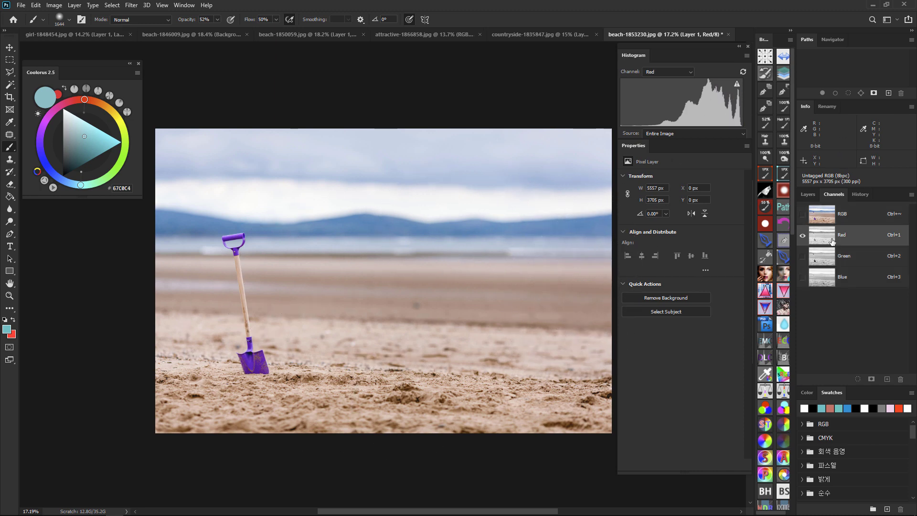
{"action": "left_click", "coordinate": [802, 215]}
{"action": "left_click", "coordinate": [54, 4]}
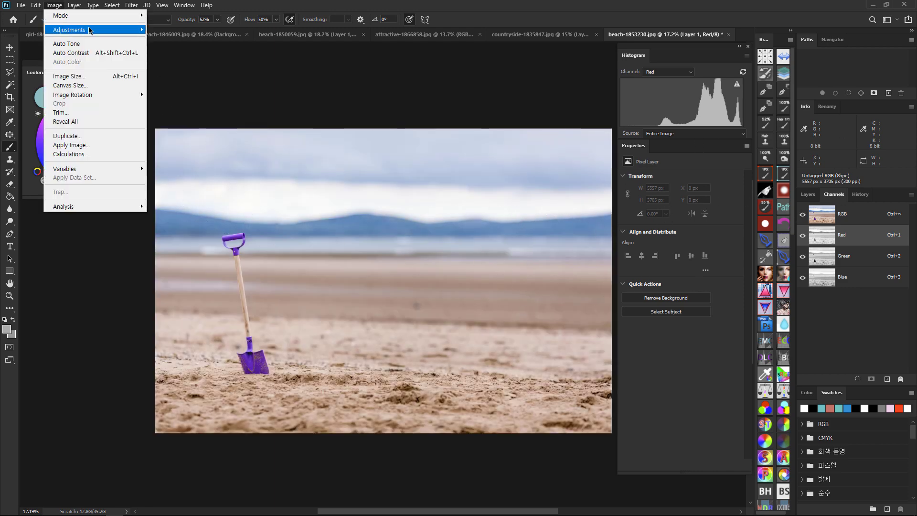
{"action": "mouse_move", "coordinate": [89, 30]}
{"action": "left_click", "coordinate": [206, 238]}
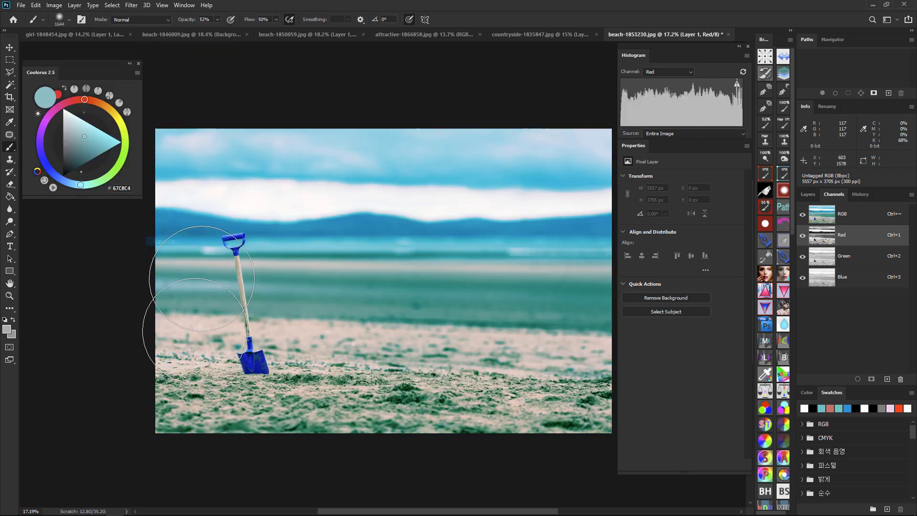
{"action": "scroll", "coordinate": [525, 334], "scroll_direction": "right", "scroll_amount": 2}
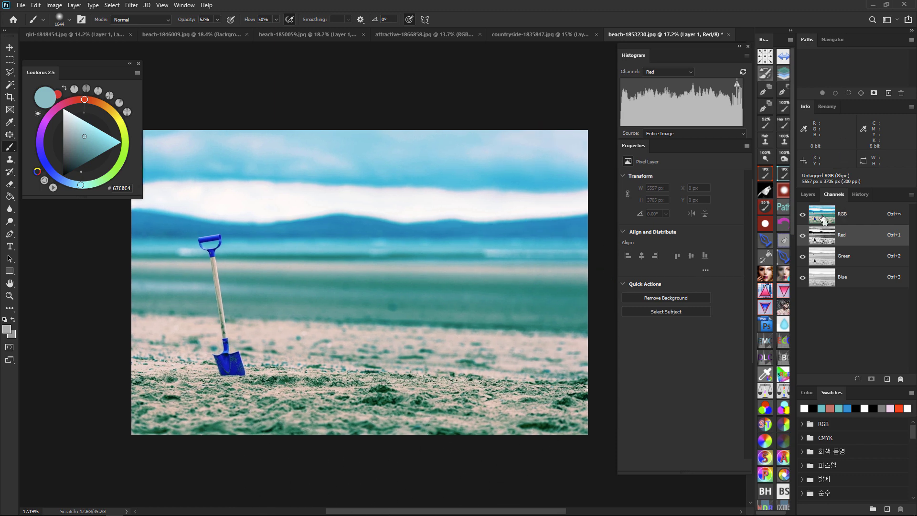
Step: Fade the Red channel's Equalize adjustment to 33% opacity in Normal mode
{"action": "key", "text": "ctrl+shift+f"}
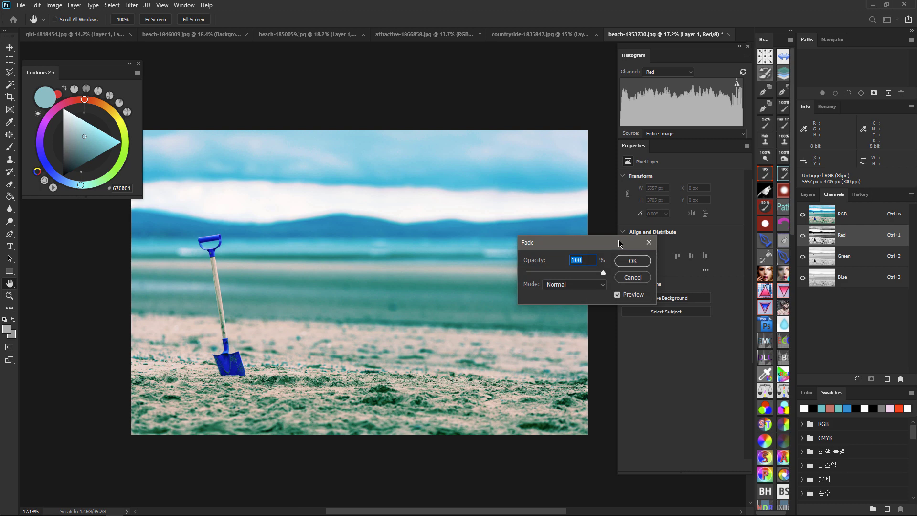
{"action": "left_click_drag", "start_coordinate": [619, 244], "coordinate": [638, 263]}
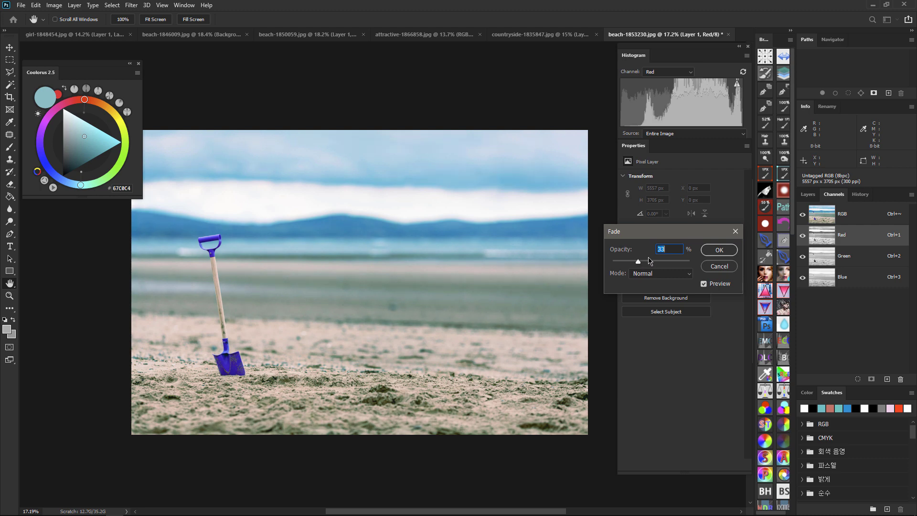
{"action": "left_click", "coordinate": [719, 250]}
Step: Add an inverted black mask to the beach photo's Layer 1 and paint white across the water and sand
{"action": "left_click", "coordinate": [826, 210]}
{"action": "left_click", "coordinate": [807, 195]}
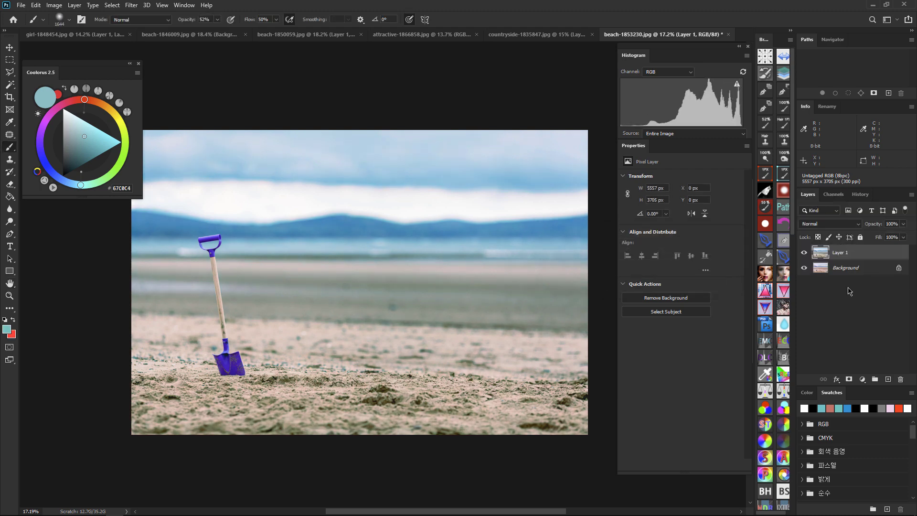
{"action": "left_click", "coordinate": [850, 380]}
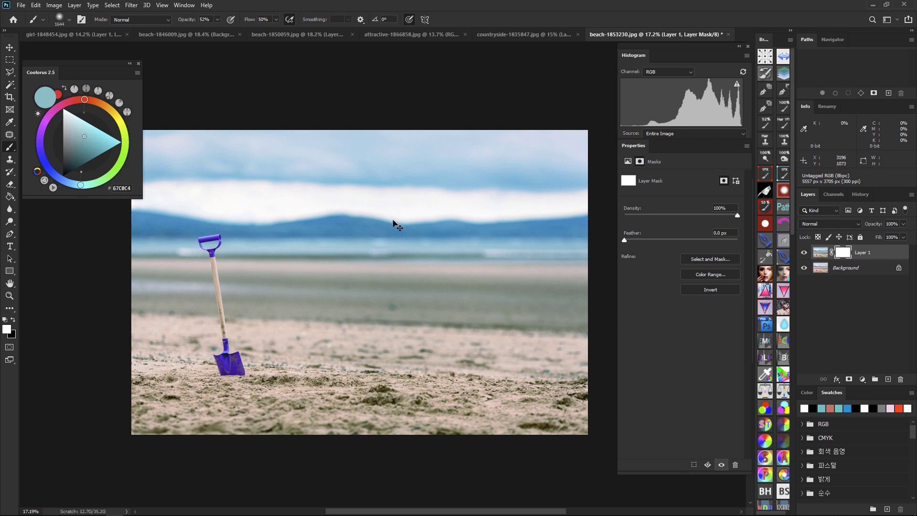
{"action": "key", "text": "ctrl+i"}
{"action": "mouse_move", "coordinate": [160, 296]}
{"action": "left_mouse_down"}
{"action": "mouse_move", "coordinate": [571, 295]}
{"action": "mouse_move", "coordinate": [249, 323]}
{"action": "mouse_move", "coordinate": [279, 350]}
{"action": "mouse_move", "coordinate": [552, 399]}
{"action": "mouse_move", "coordinate": [585, 416]}
{"action": "left_mouse_up"}
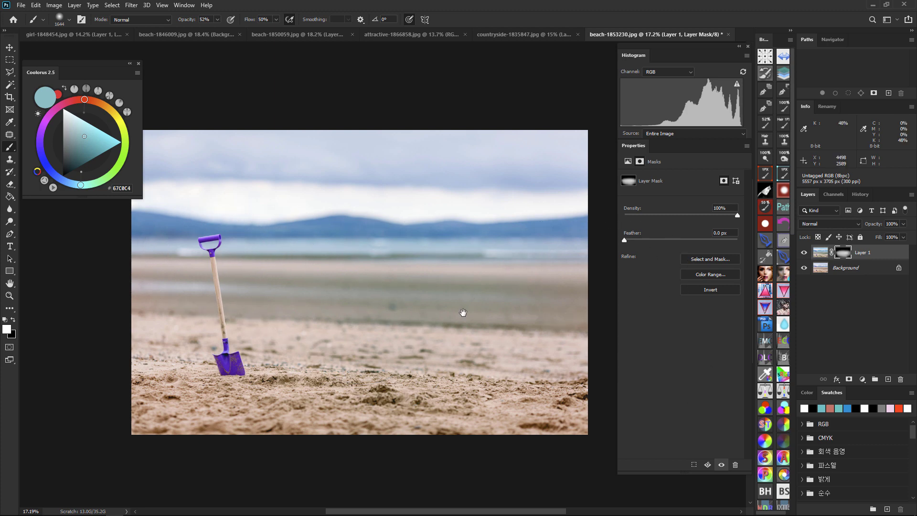
{"action": "scroll", "coordinate": [513, 268], "scroll_direction": "up", "scroll_amount": 1}
{"action": "scroll", "coordinate": [512, 267], "scroll_direction": "down", "scroll_amount": 1}
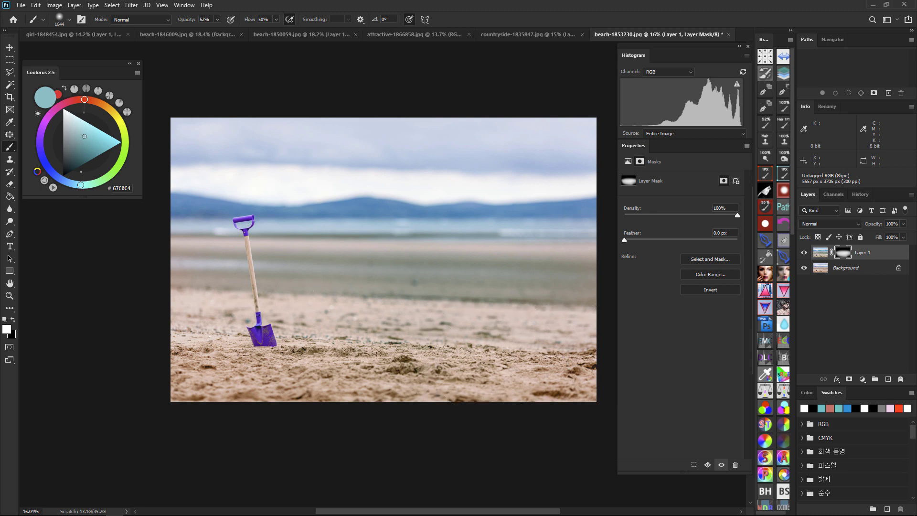
Step: Bring up the list of image adjustments containing Equalize
{"action": "left_click", "coordinate": [55, 5]}
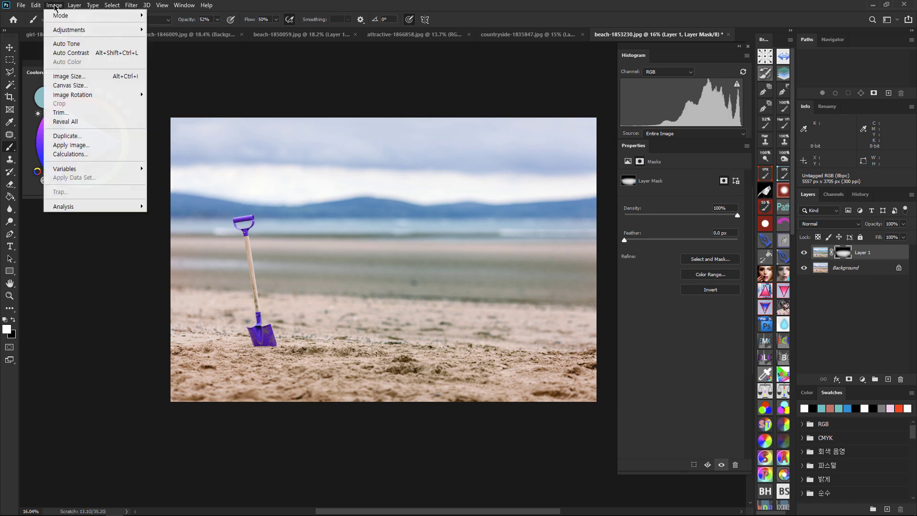
{"action": "mouse_move", "coordinate": [70, 33]}
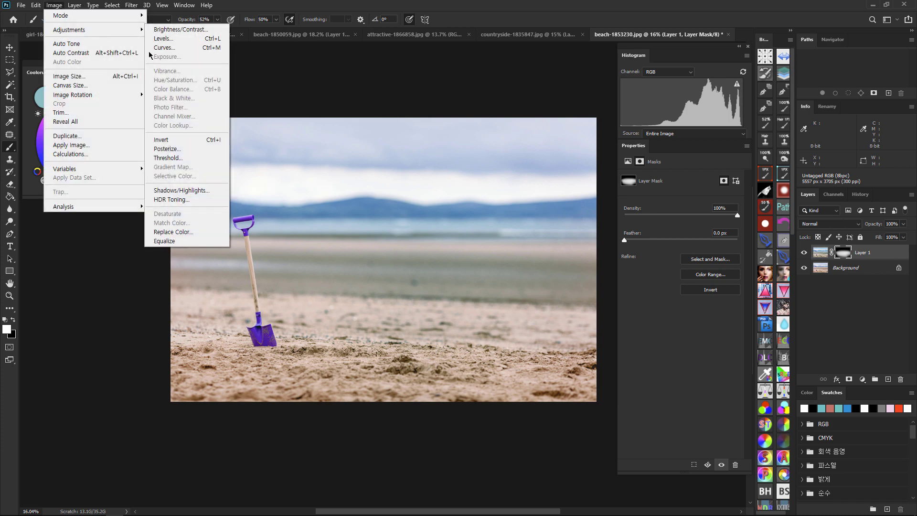